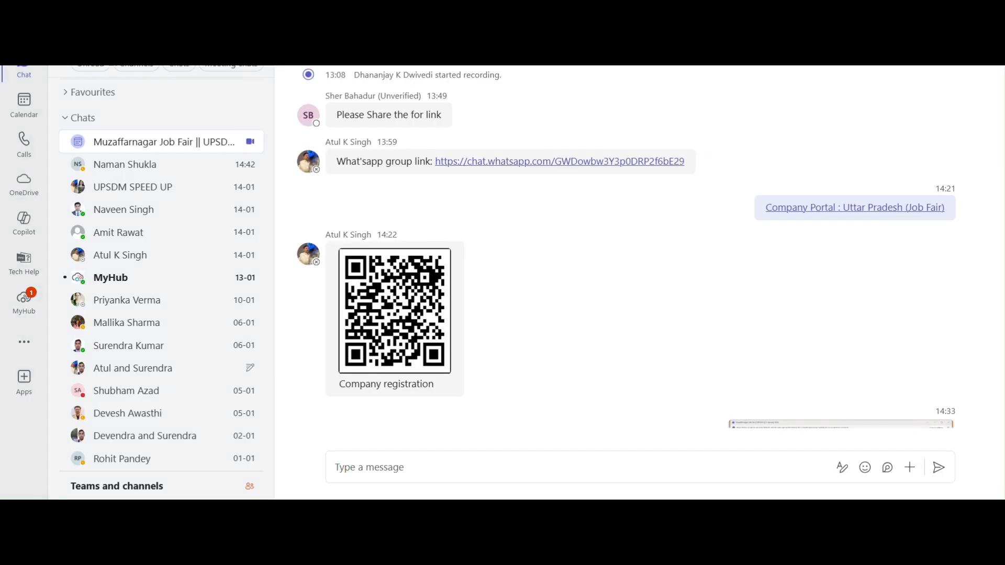
- Clear the stray selection on the Company Login page's QR code
mouse_move(336, 257)
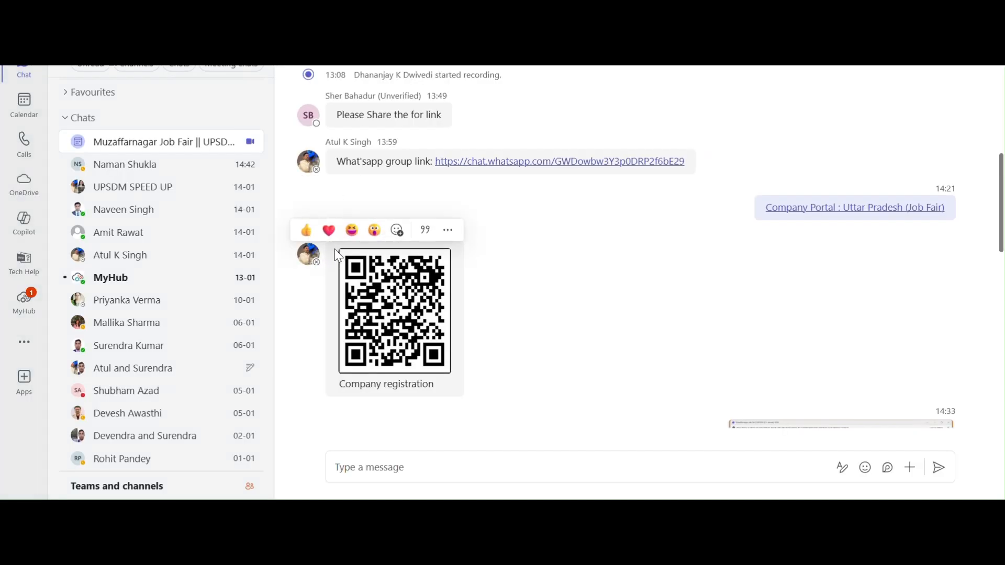
left_click_drag(379, 249, 420, 327)
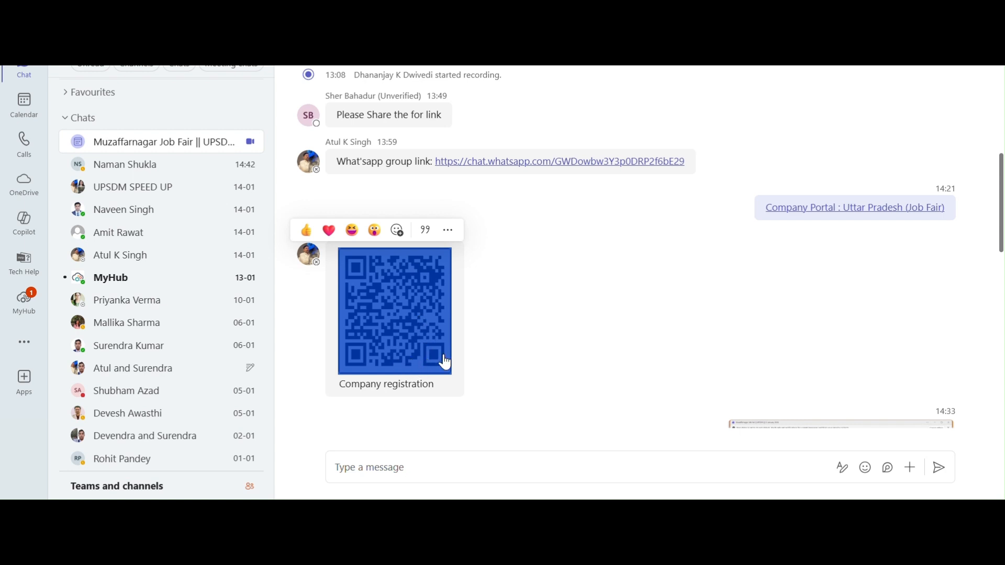
left_click(487, 375)
mouse_move(371, 293)
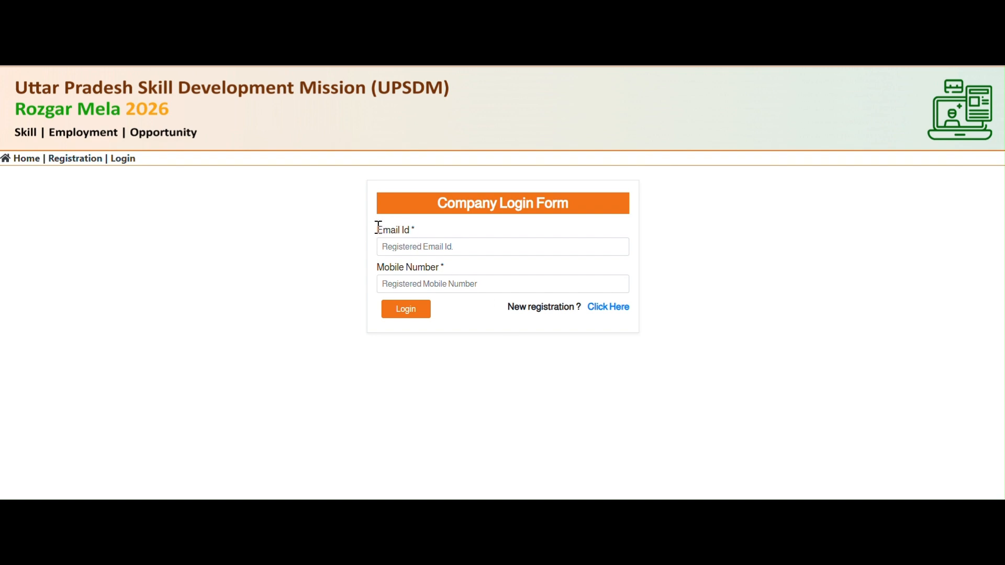
- Go over the Email Id and Mobile Number fields, then go to new company registration
left_click_drag(378, 230, 417, 230)
left_click(397, 245)
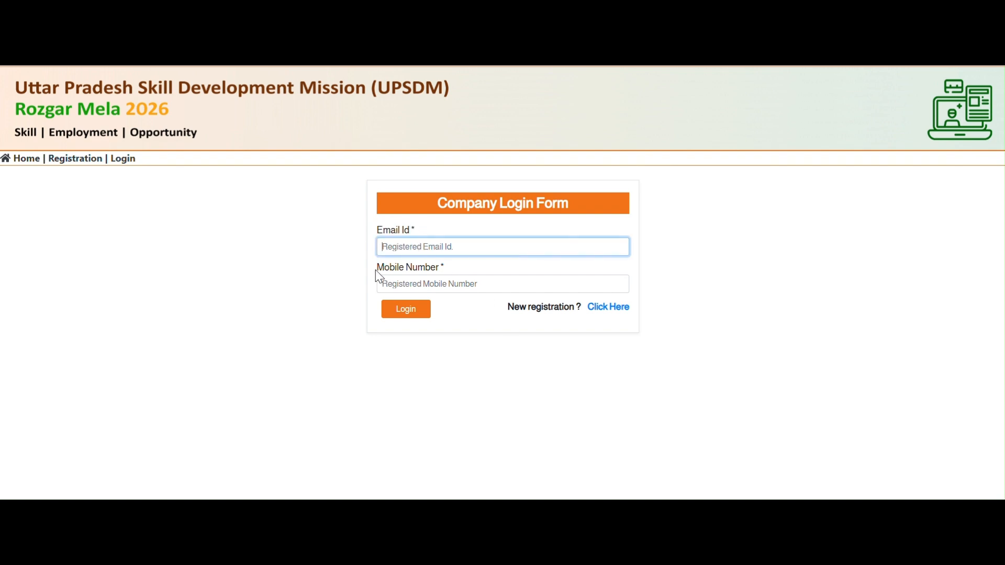
left_click_drag(377, 268, 440, 261)
left_click(445, 285)
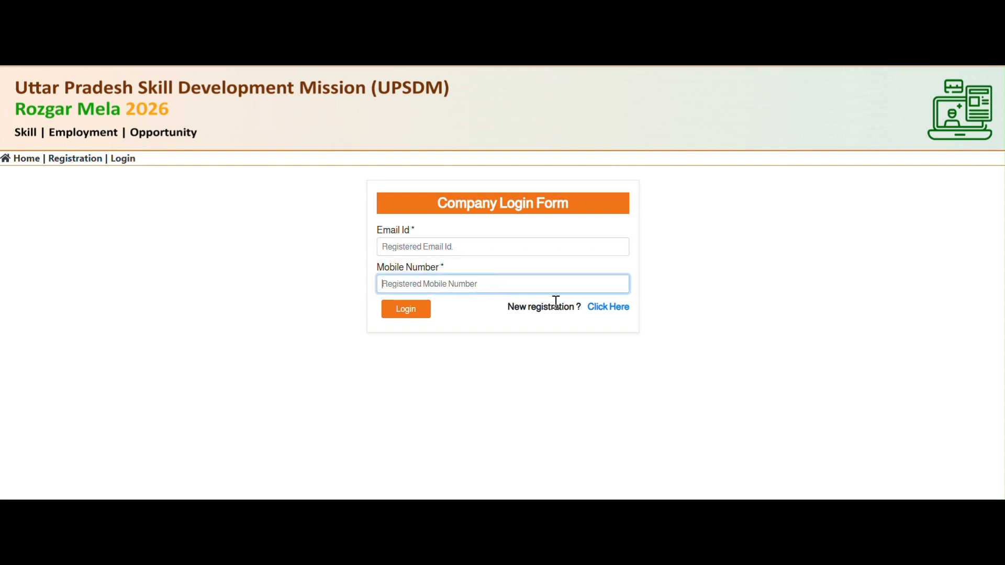
left_click(617, 309)
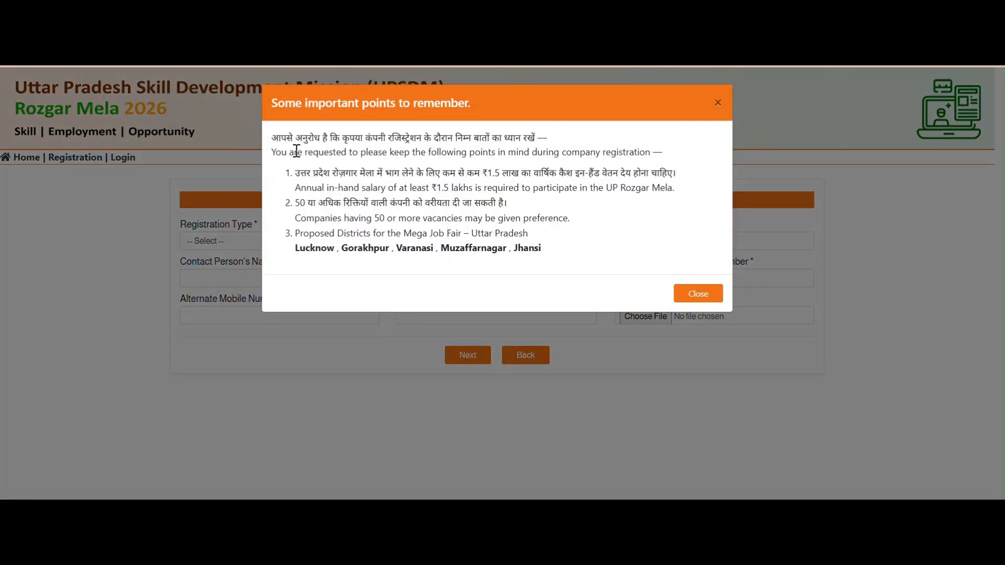
- Review the notice's ₹1.5 lakh salary and 50+ vacancies requirements, then close it
left_click_drag(274, 141, 556, 238)
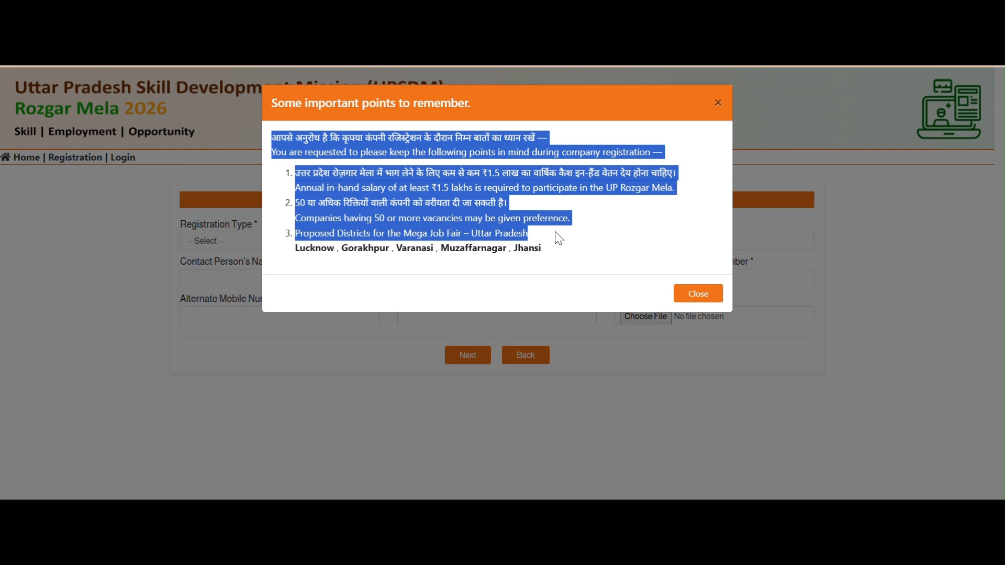
left_click(482, 170)
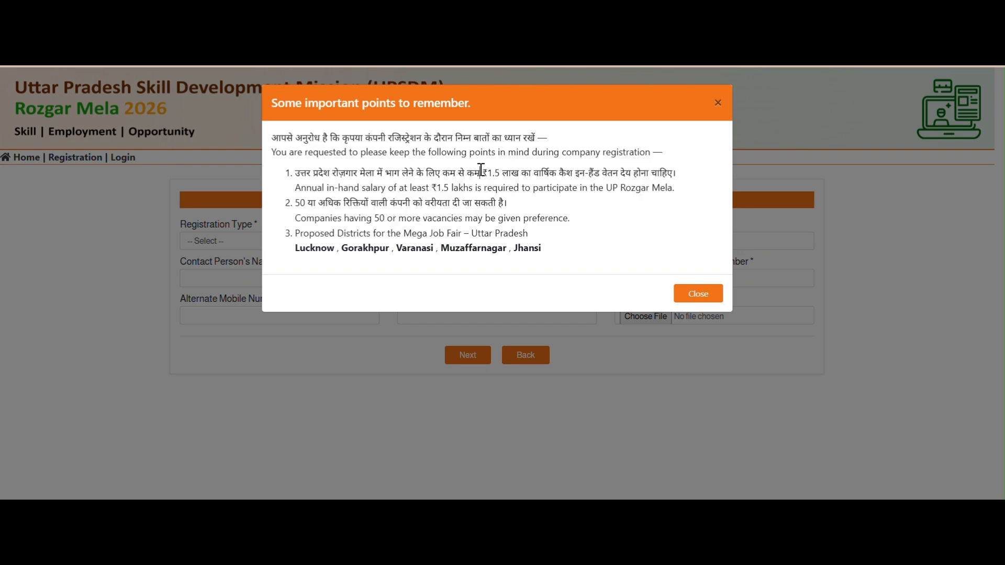
left_click_drag(481, 170, 547, 180)
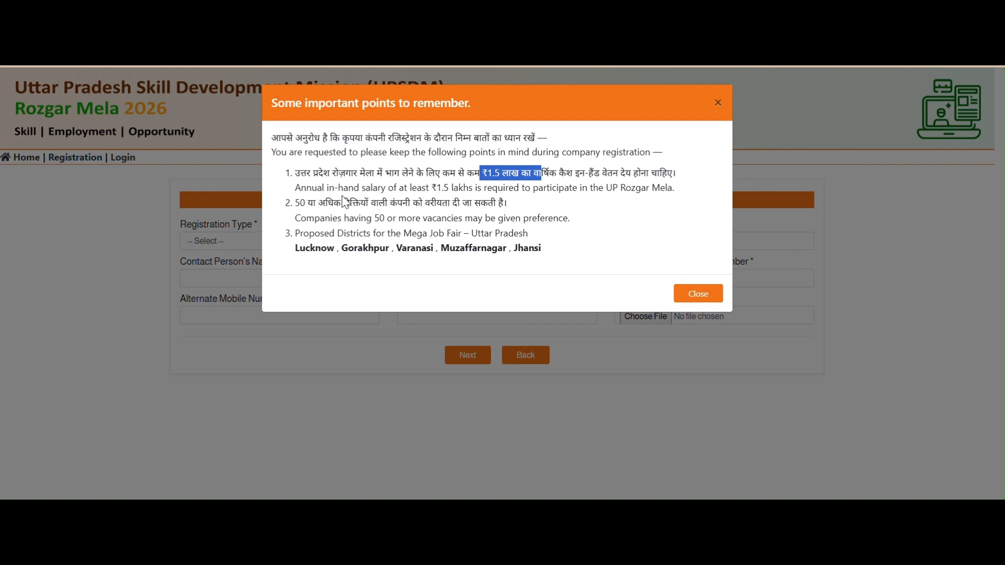
left_click(298, 204)
left_click_drag(299, 203, 378, 203)
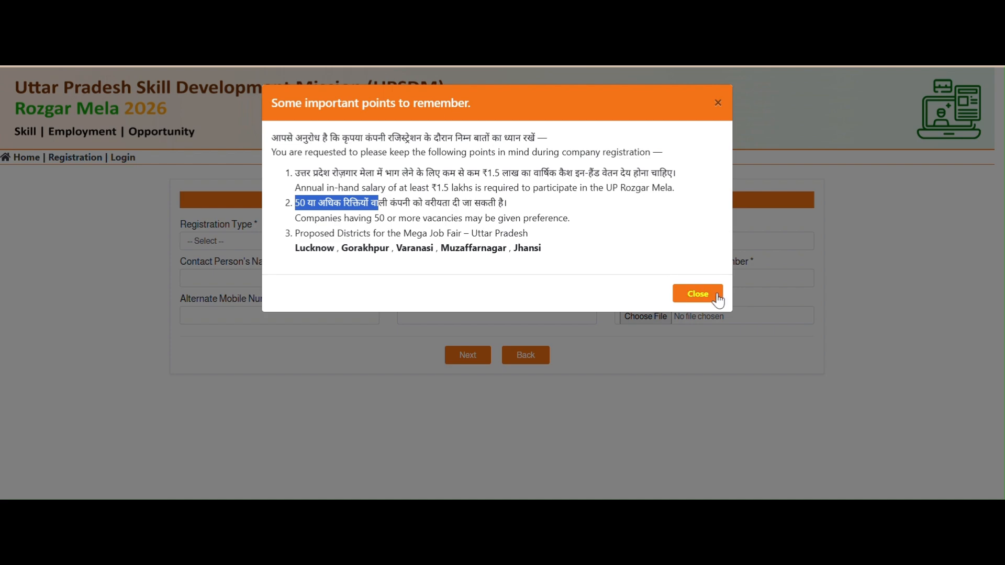
left_click(700, 293)
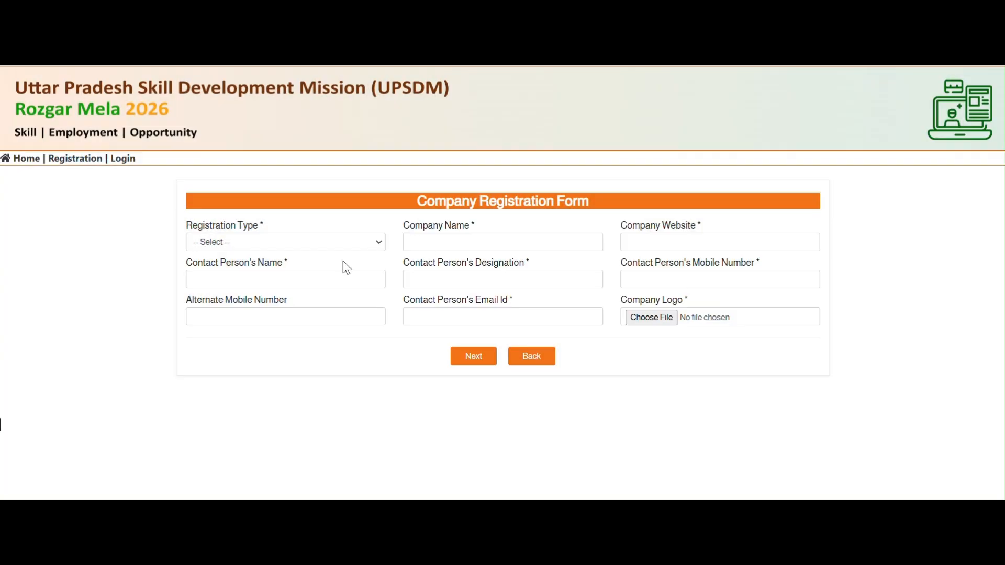
- Choose Placement Agency (National)/Job Aggregator type and enter company name 'Job Aggregator-2'
left_click(376, 245)
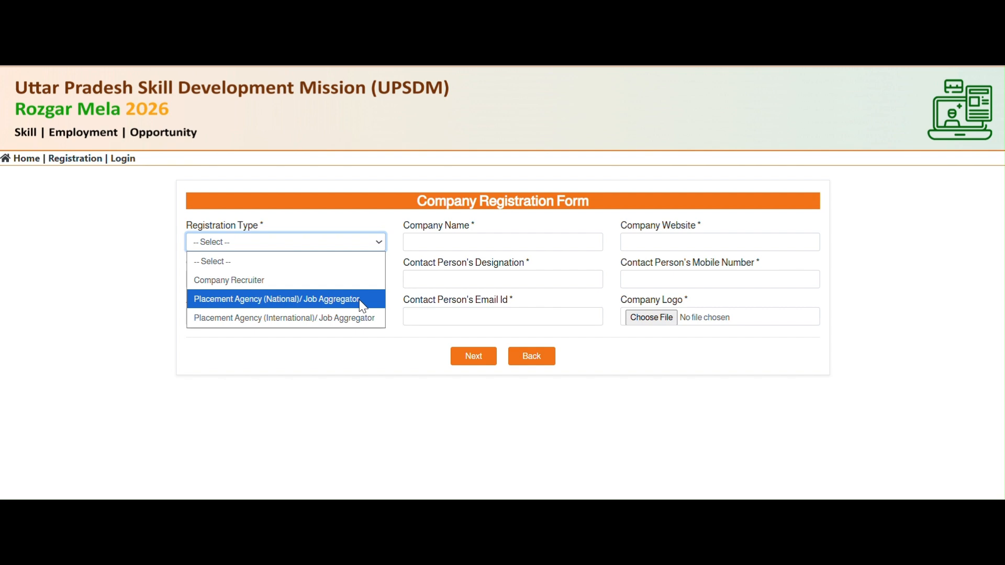
left_click(316, 307)
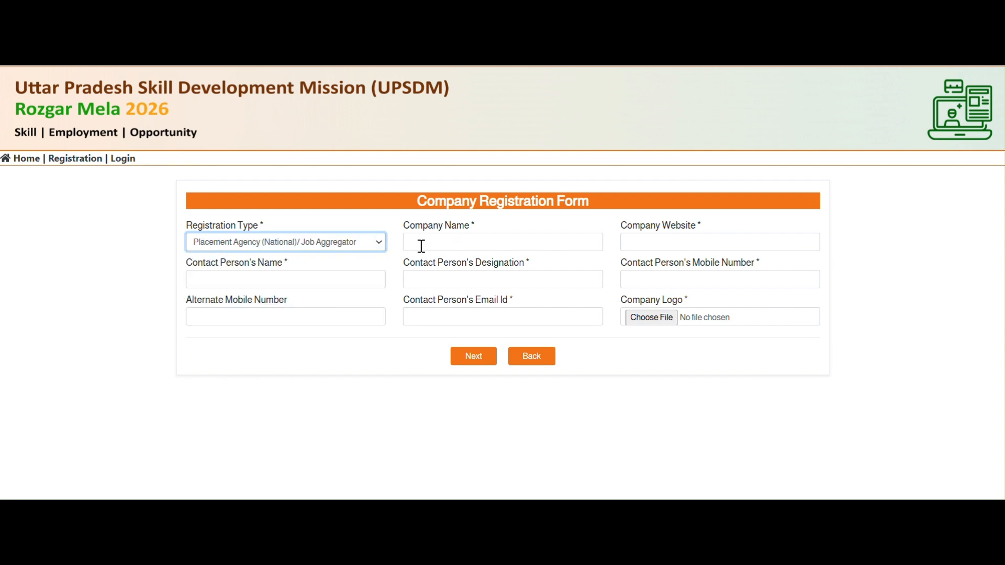
left_click(443, 247)
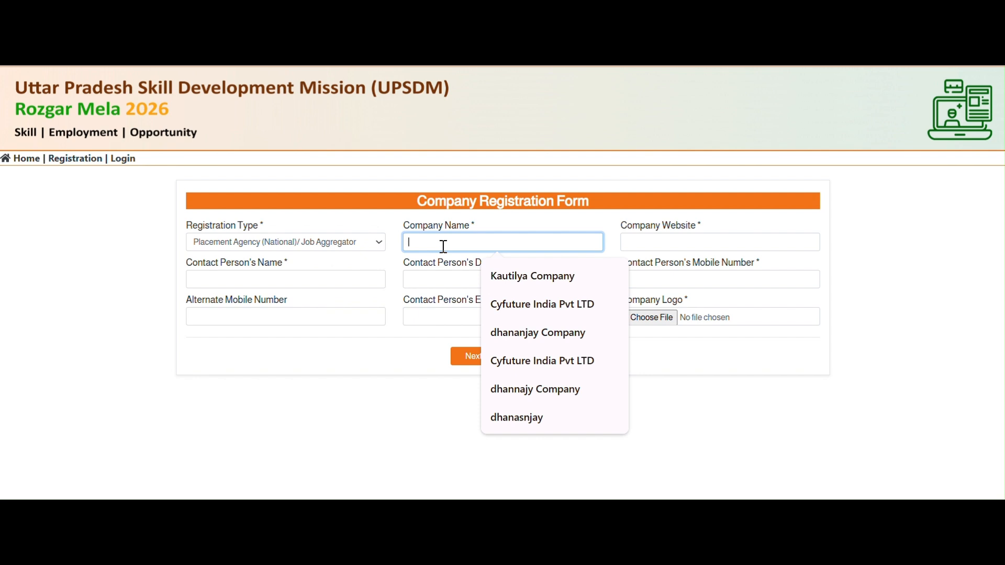
type("Job Agg")
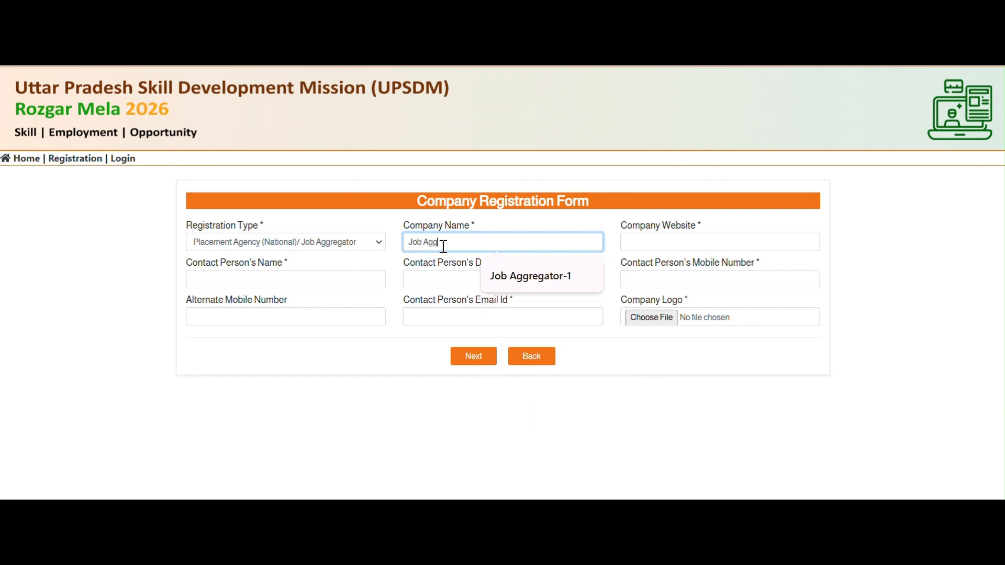
type("regator-2")
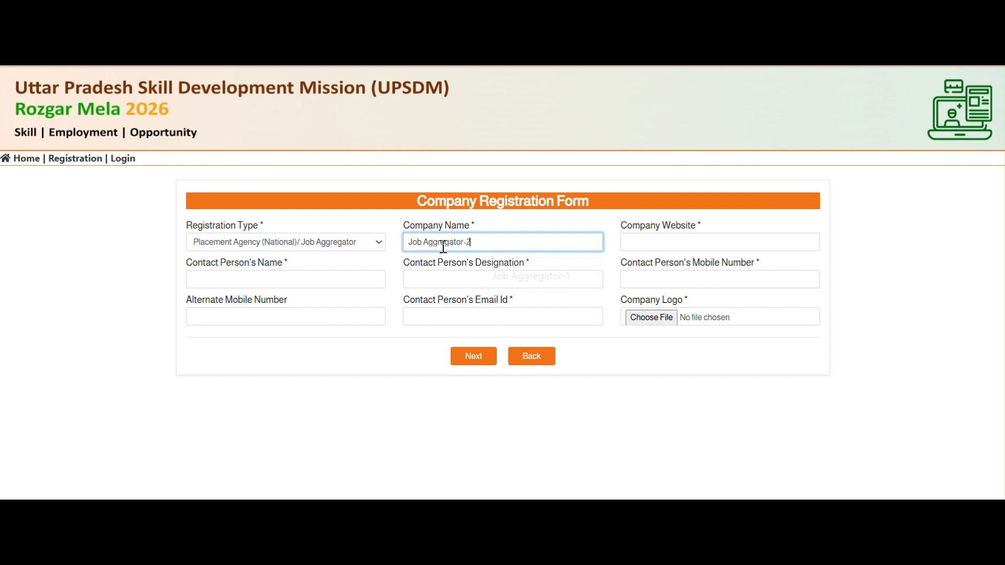
key("ctrl+a")
left_click(701, 246)
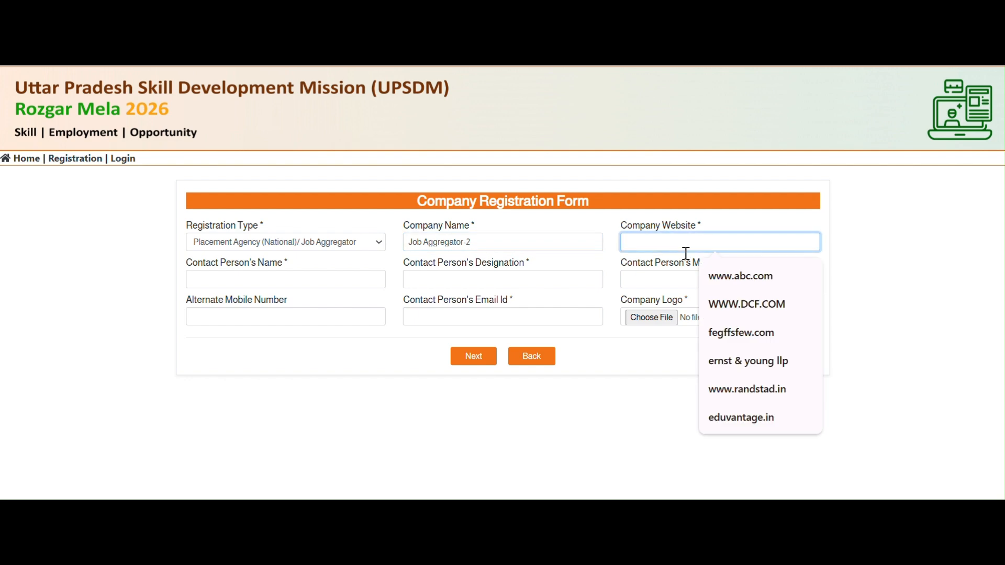
left_click(776, 285)
left_click(277, 275)
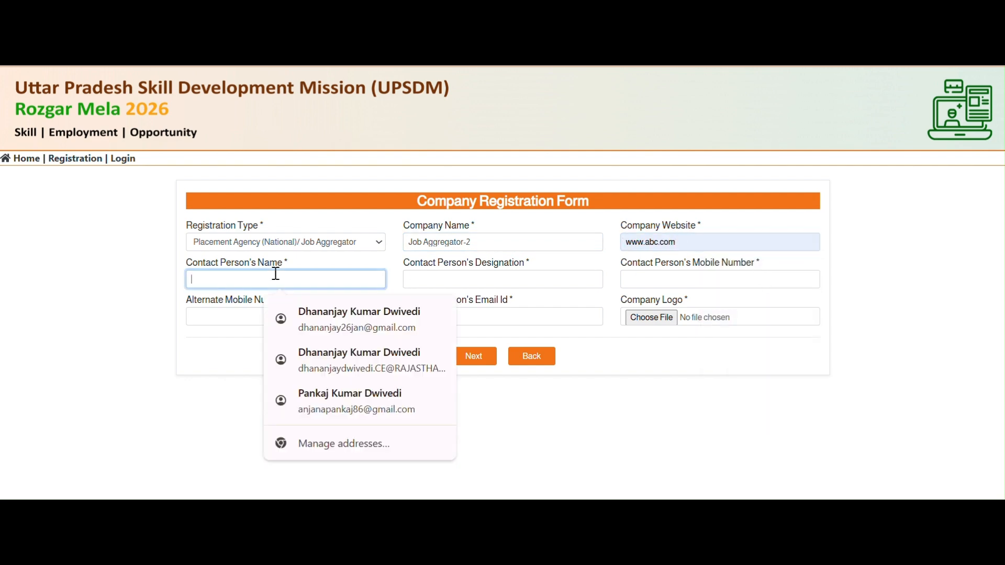
left_click(367, 320)
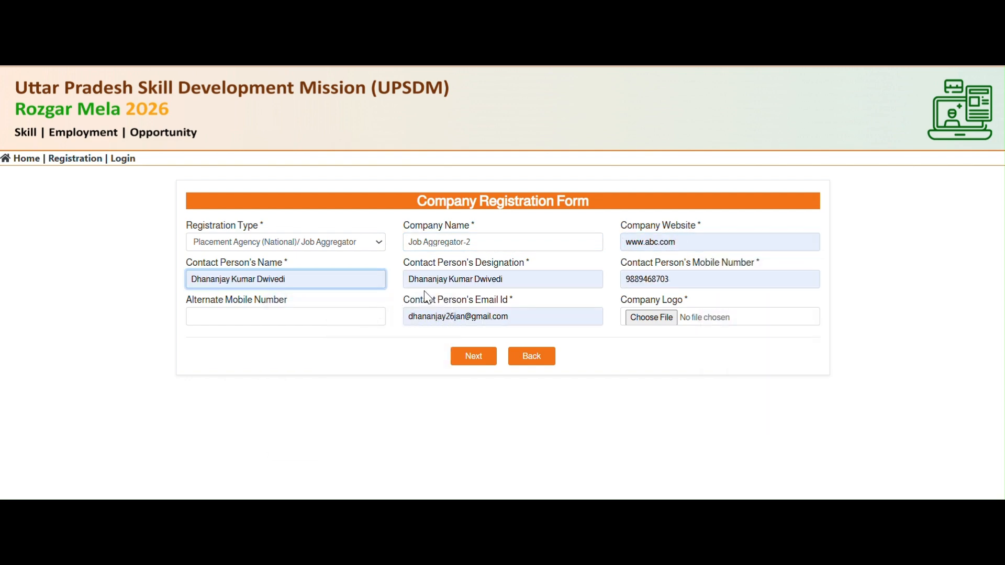
left_click(504, 279)
left_click_drag(504, 279, 352, 280)
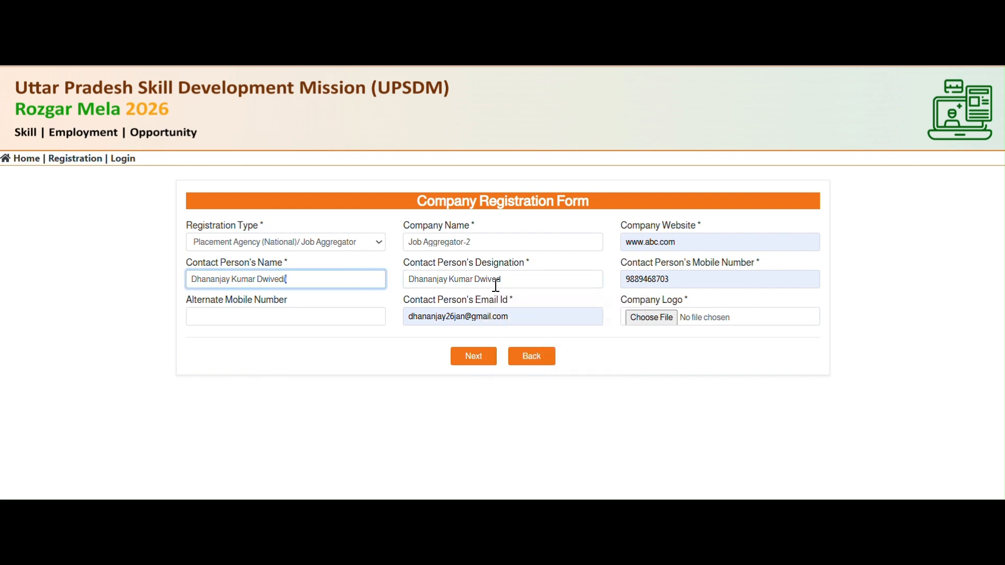
left_click_drag(519, 282, 377, 278)
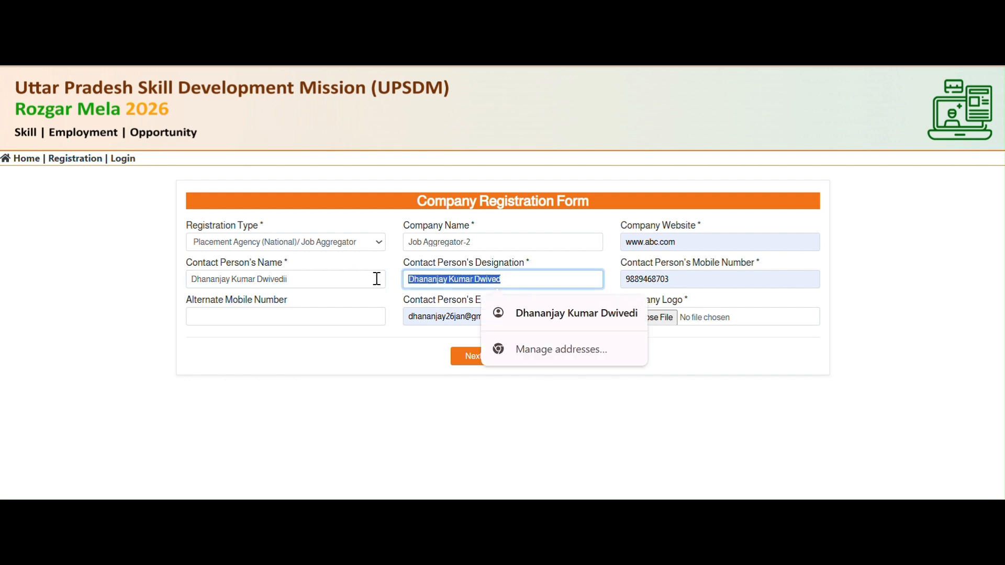
type("General Manager Industry Engagement")
left_click(232, 313)
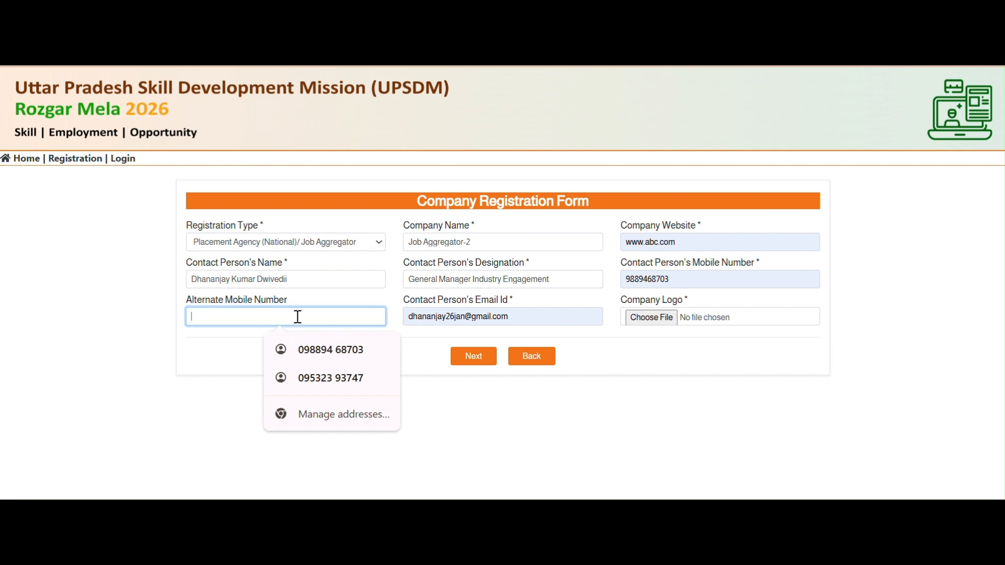
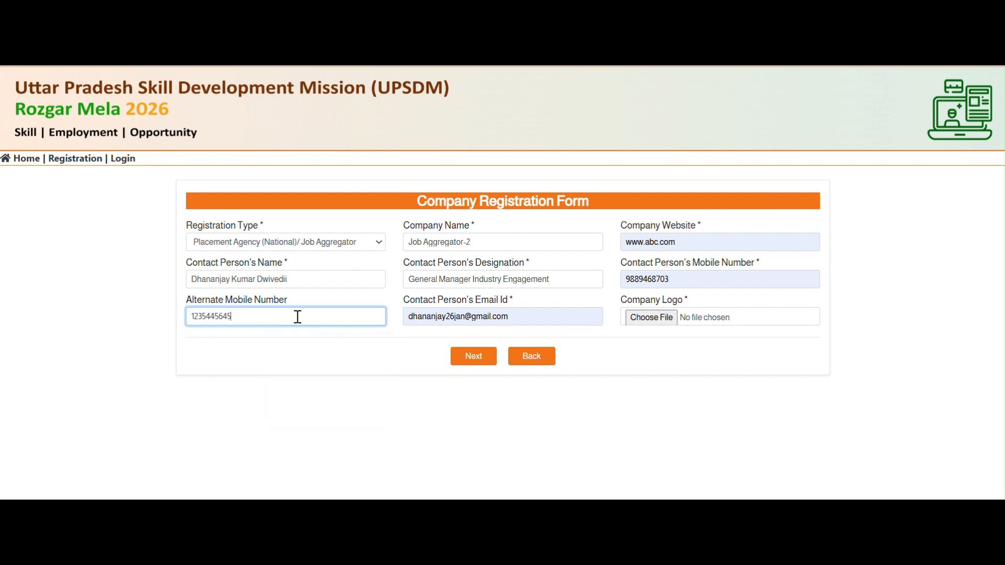
- Upload Picture1.png as the company logo and submit the registration
left_click(672, 322)
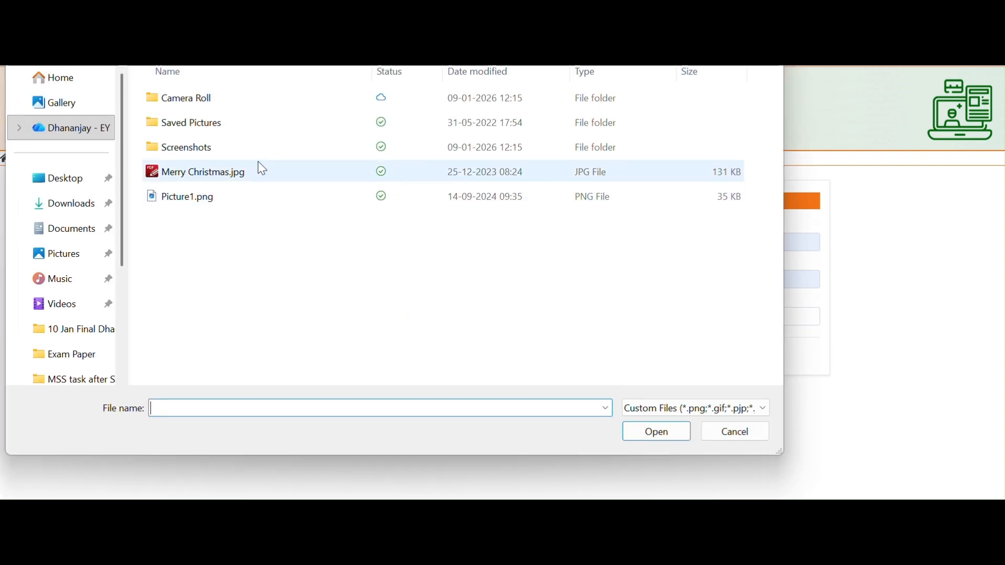
left_click(194, 198)
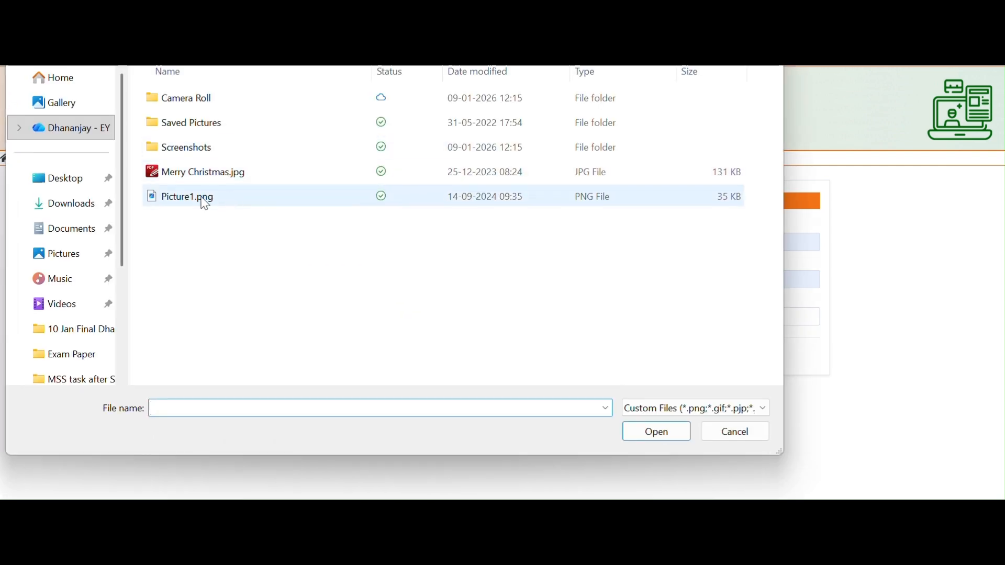
left_click(660, 435)
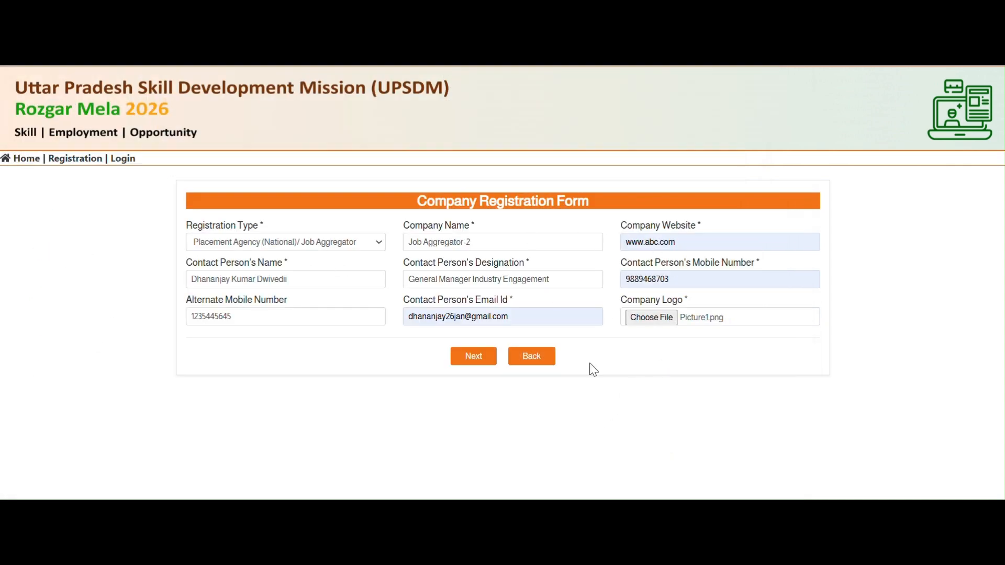
left_click_drag(481, 243, 384, 247)
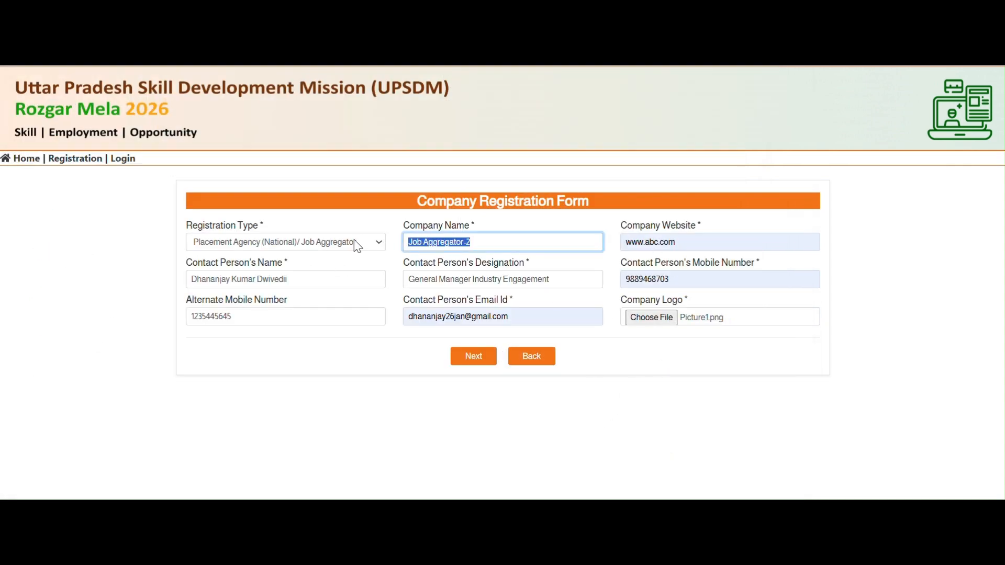
left_click(478, 362)
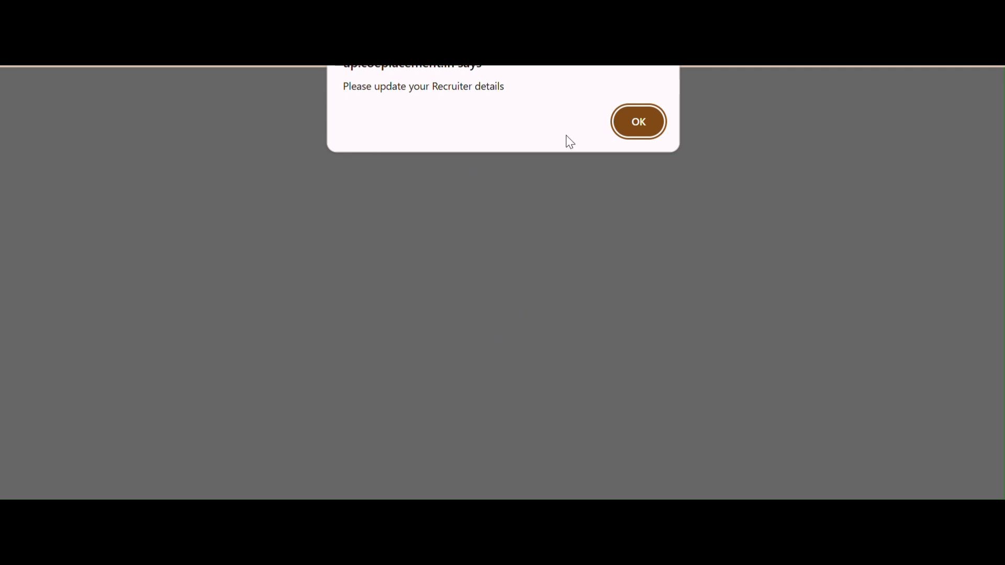
- Set the client company to JBM with Picture1.png as its logo
left_click(654, 124)
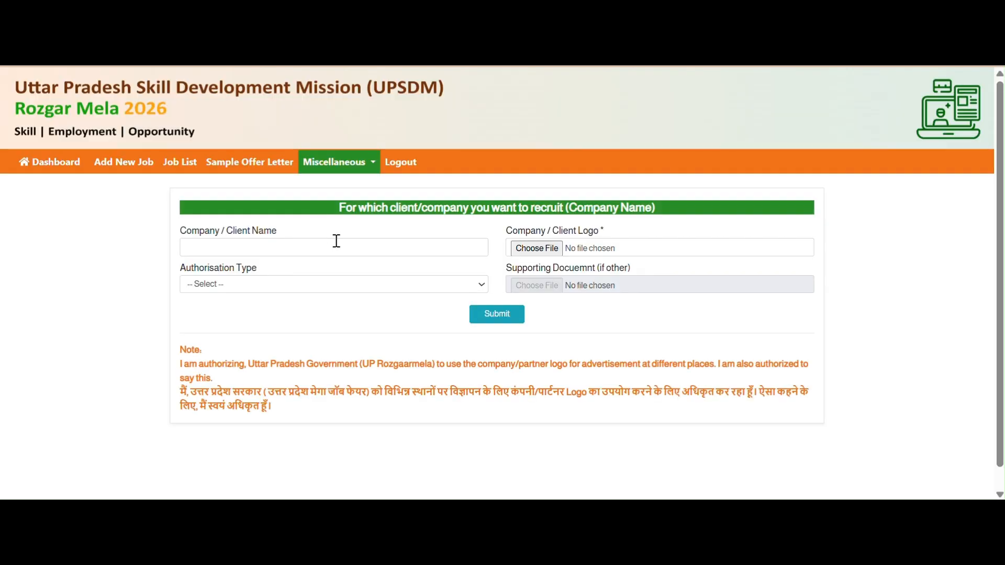
left_click(360, 246)
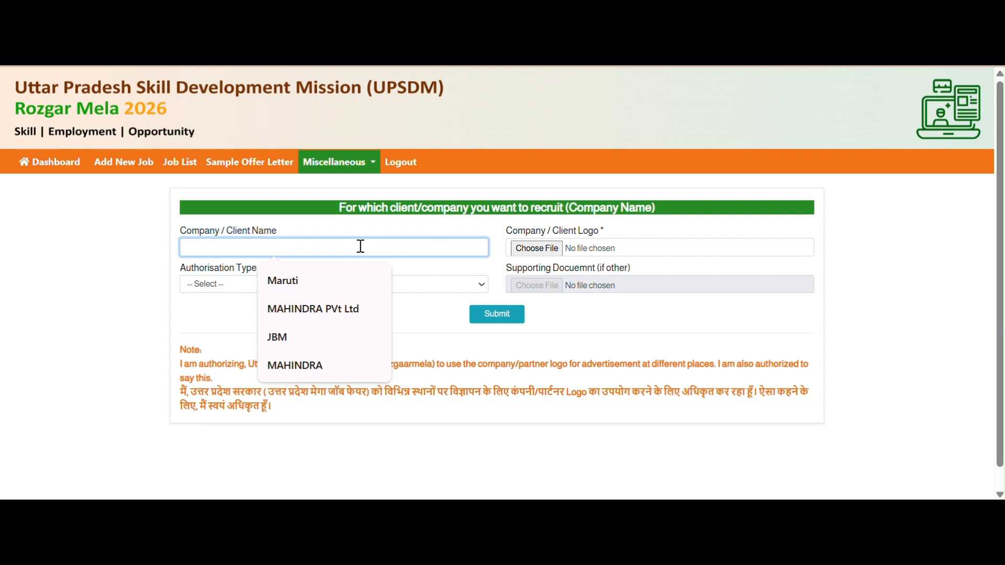
left_click(293, 337)
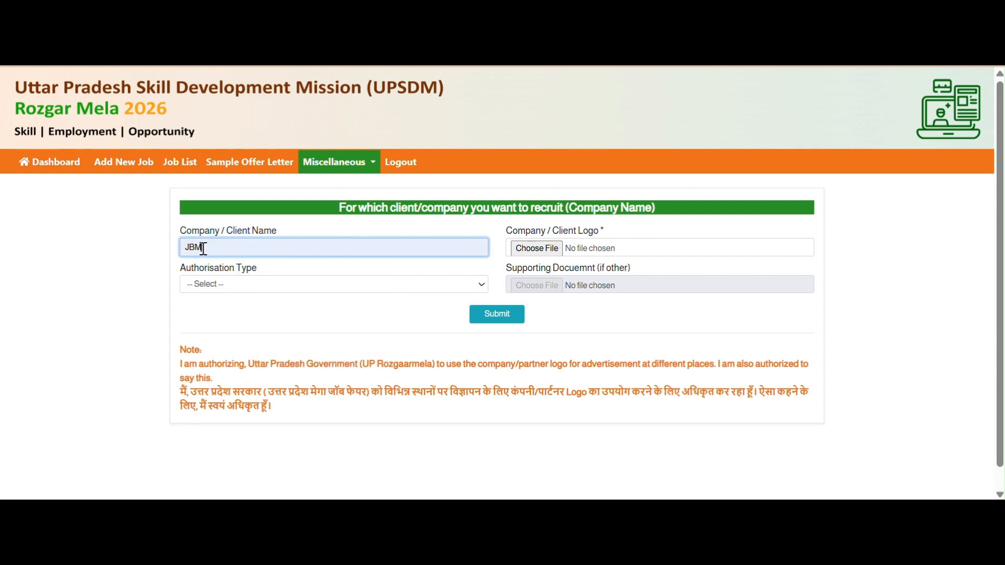
left_click(545, 253)
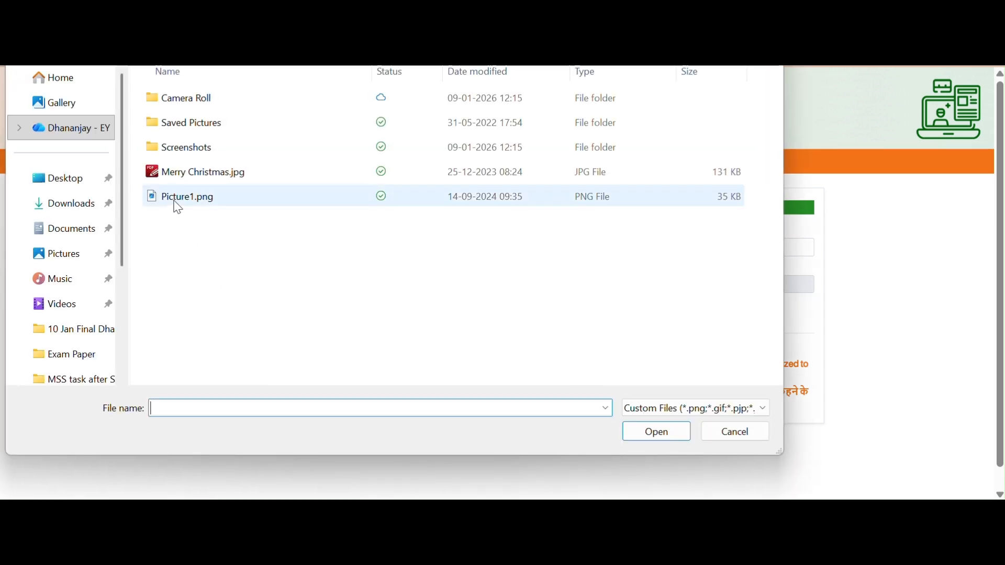
left_click(178, 199)
left_click(660, 433)
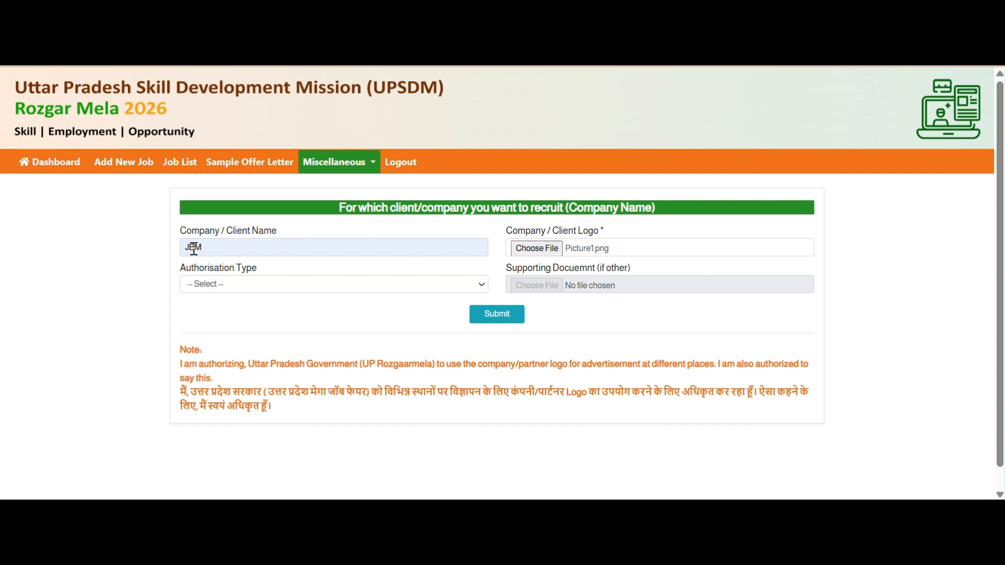
- Choose Authorisation Email, attach Picture1.png as supporting document, and submit JBM's recruiter details
left_click(213, 285)
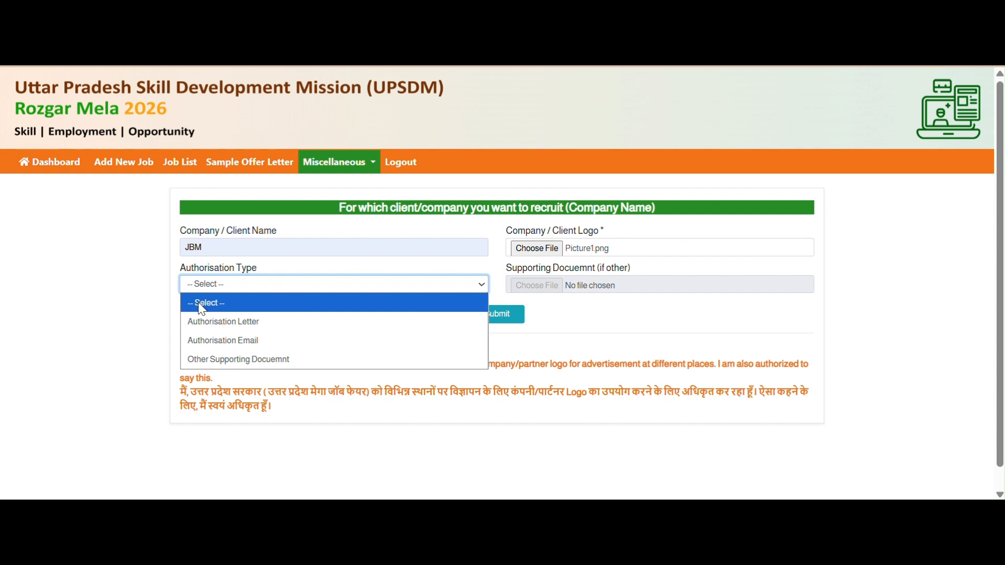
left_click(204, 251)
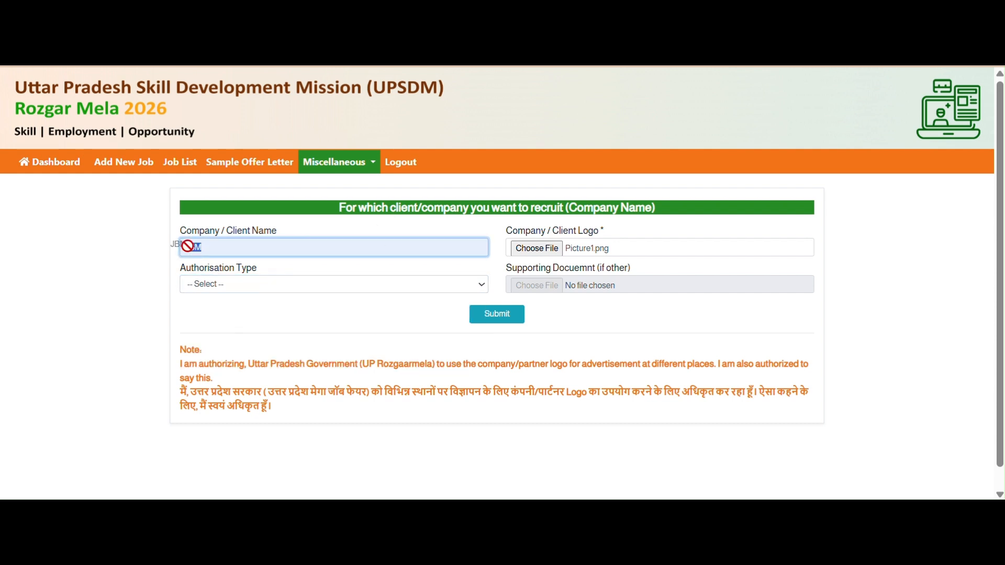
left_click(257, 285)
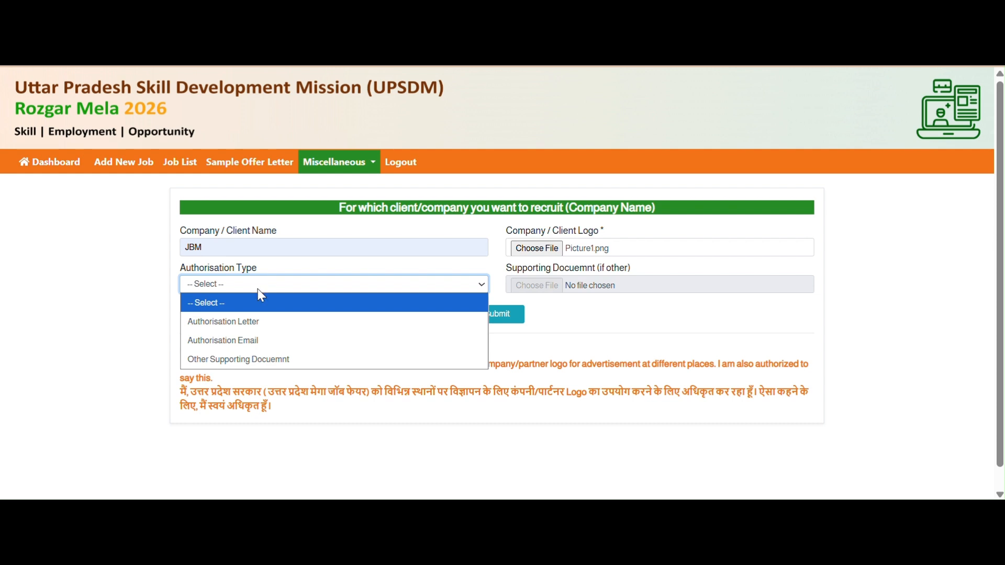
left_click(253, 341)
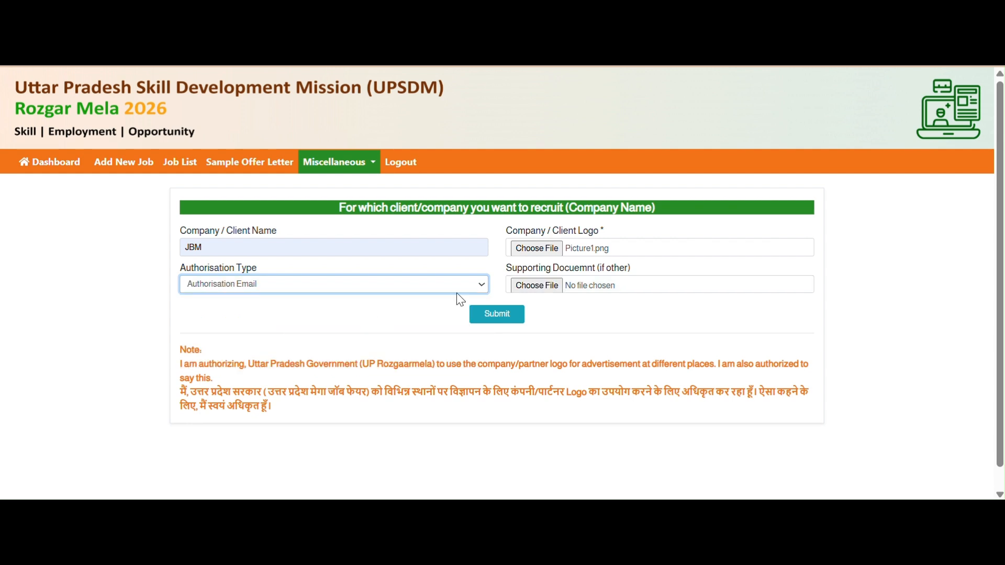
left_click(555, 291)
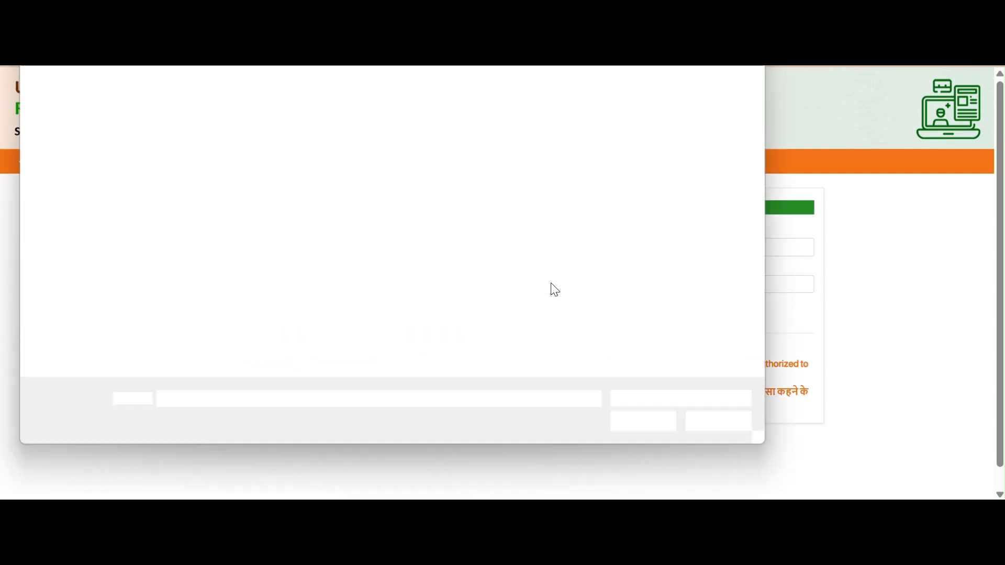
left_click(195, 197)
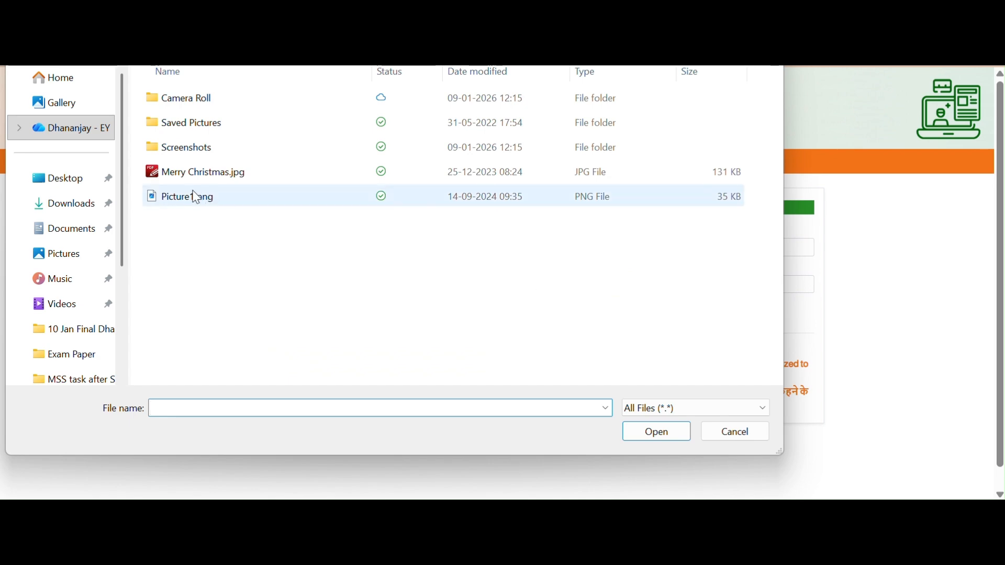
left_click(636, 431)
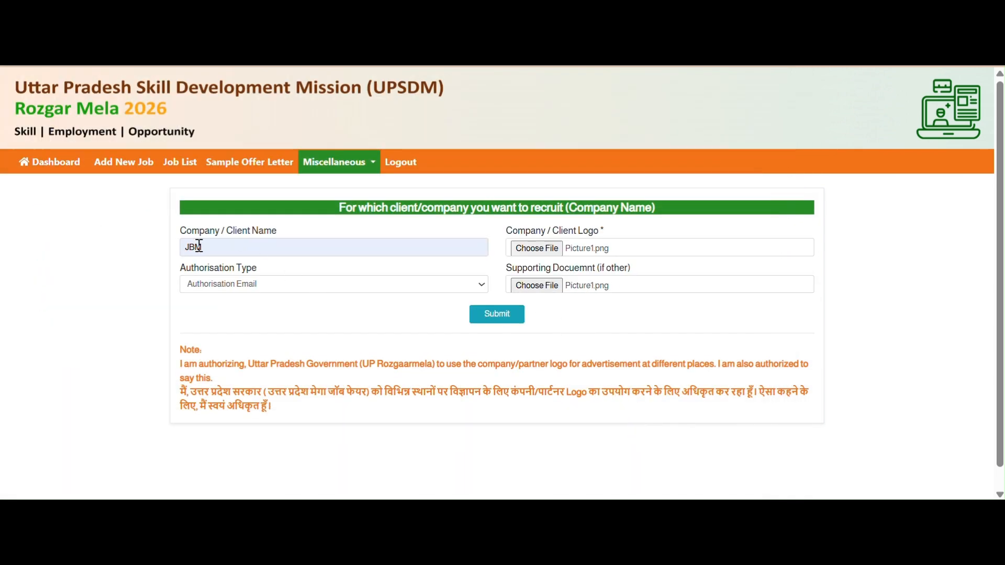
left_click(517, 318)
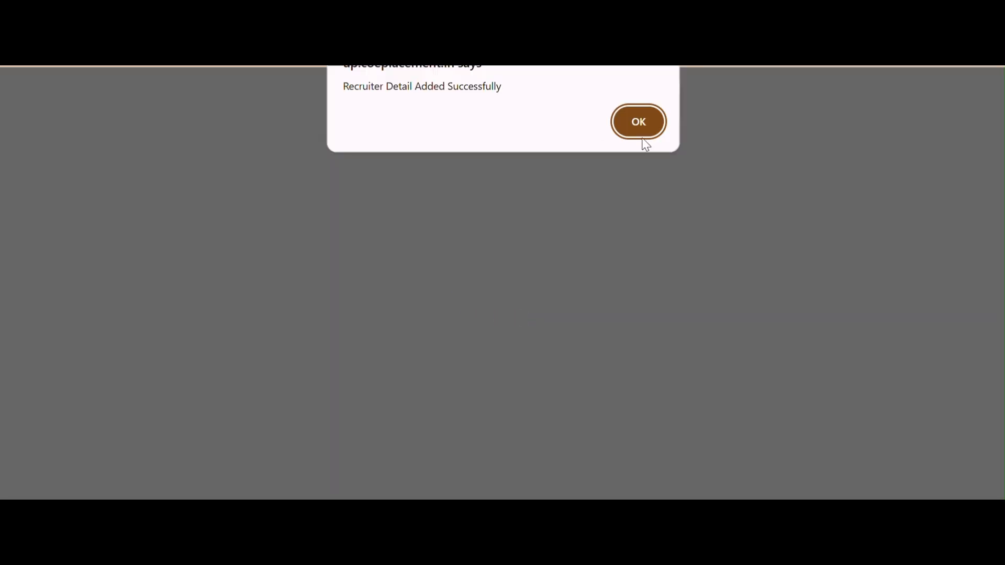
left_click(639, 123)
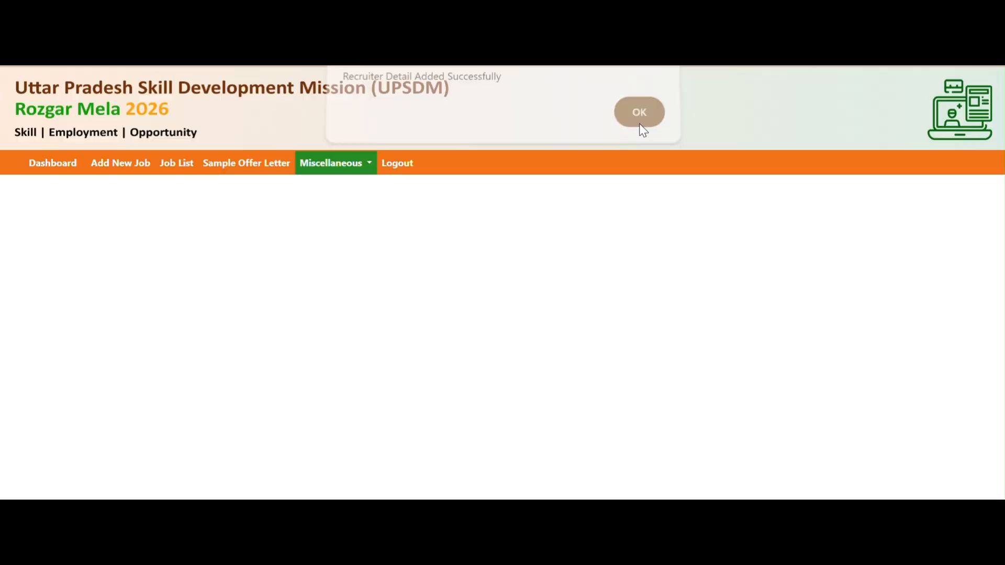
- Enter Maruti as the company name with Picture1.png as its logo
scroll(419, 429, "down", 2)
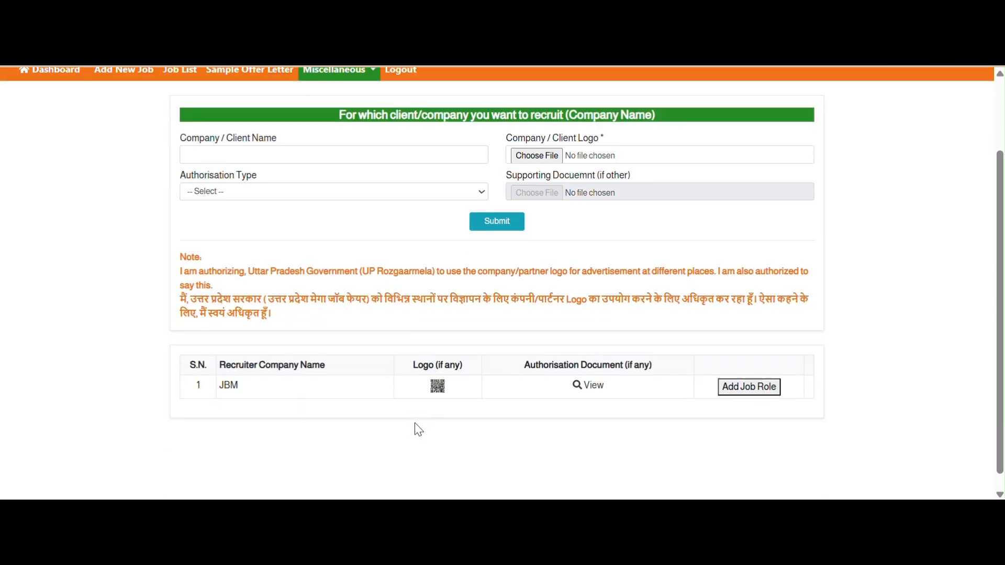
left_click_drag(218, 386, 650, 409)
left_click(289, 155)
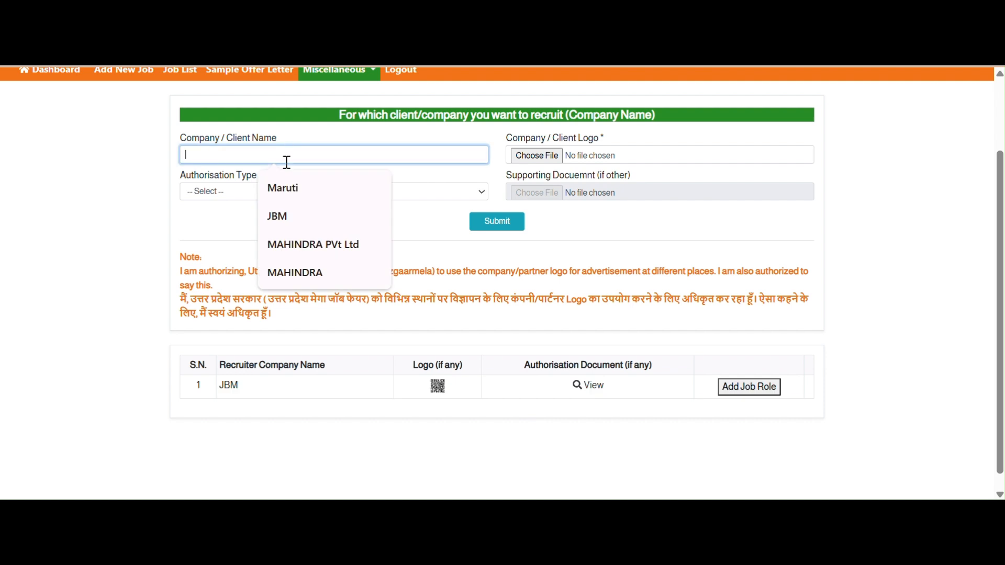
left_click(304, 186)
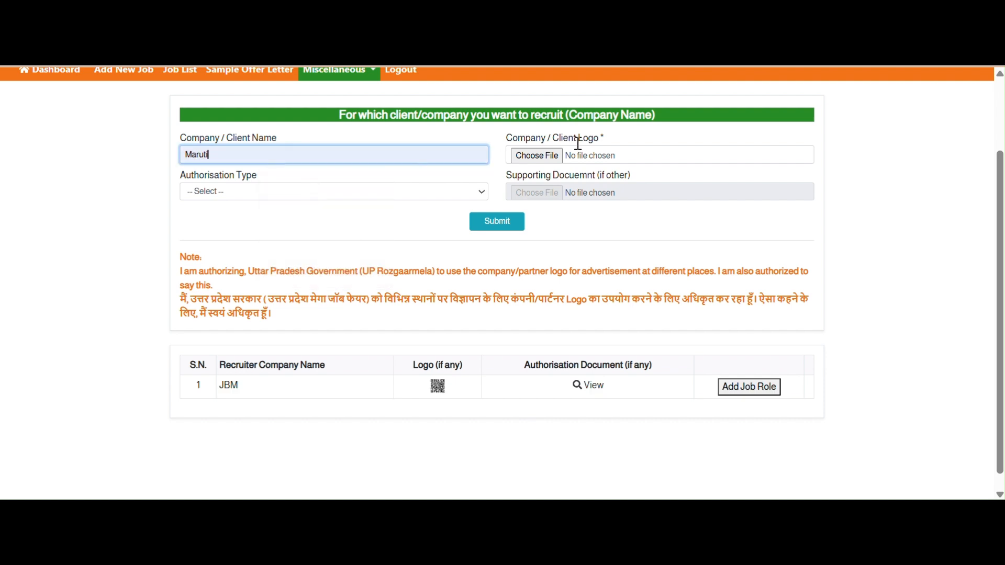
left_click(549, 157)
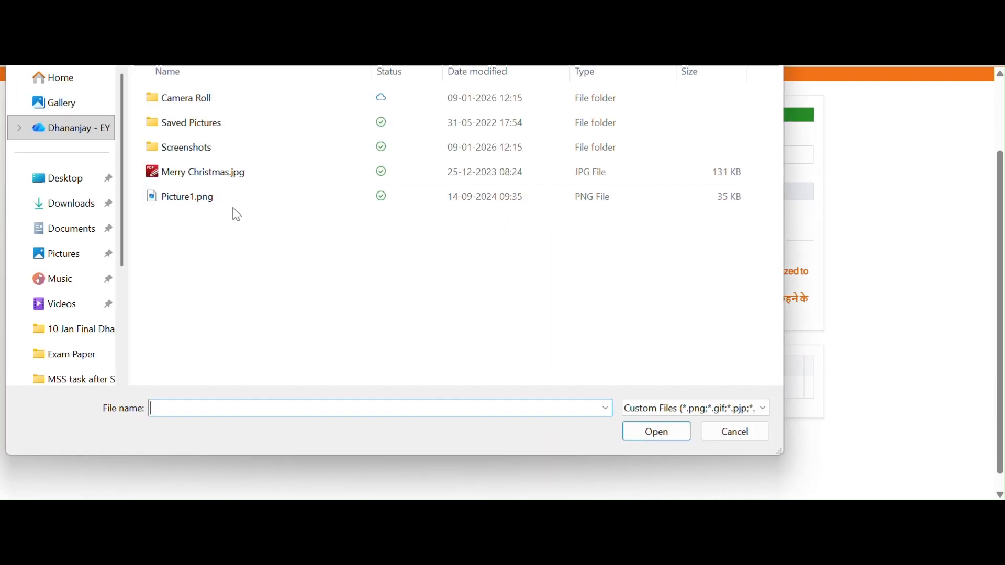
left_click(190, 201)
left_click(663, 430)
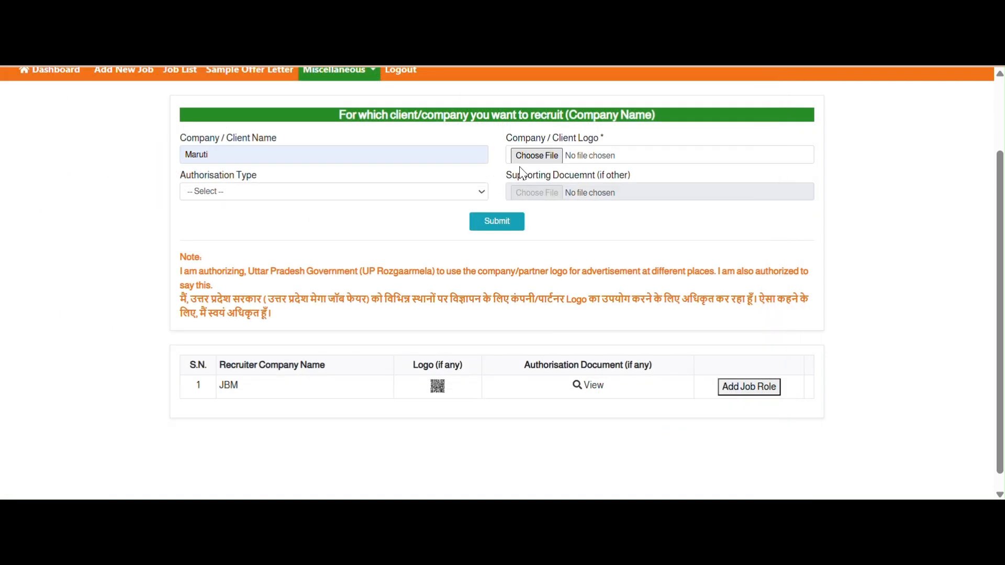
- Set Authorisation Email, attach Picture1.png as supporting document, and submit Maruti's details
left_click_drag(209, 153, 185, 155)
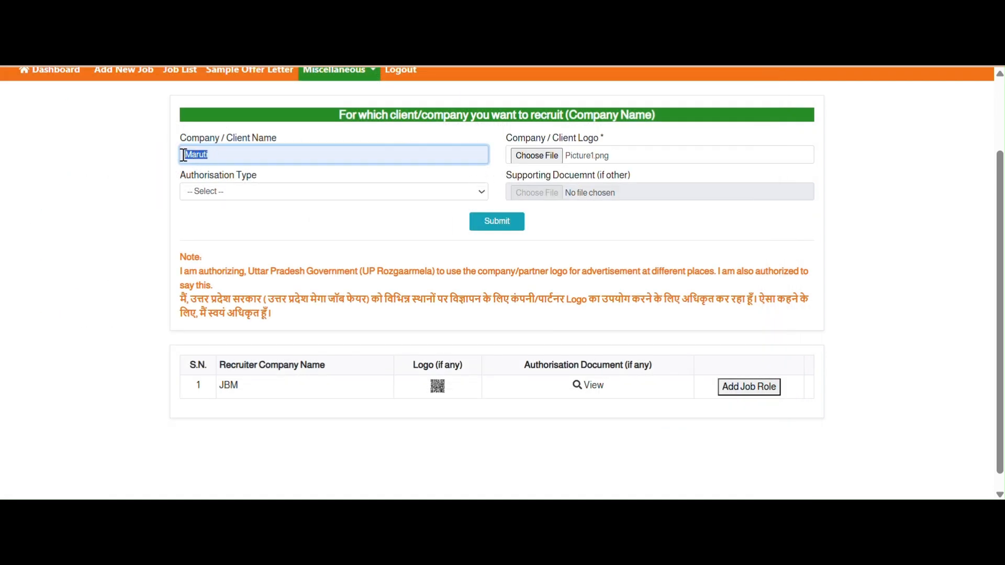
left_click(278, 191)
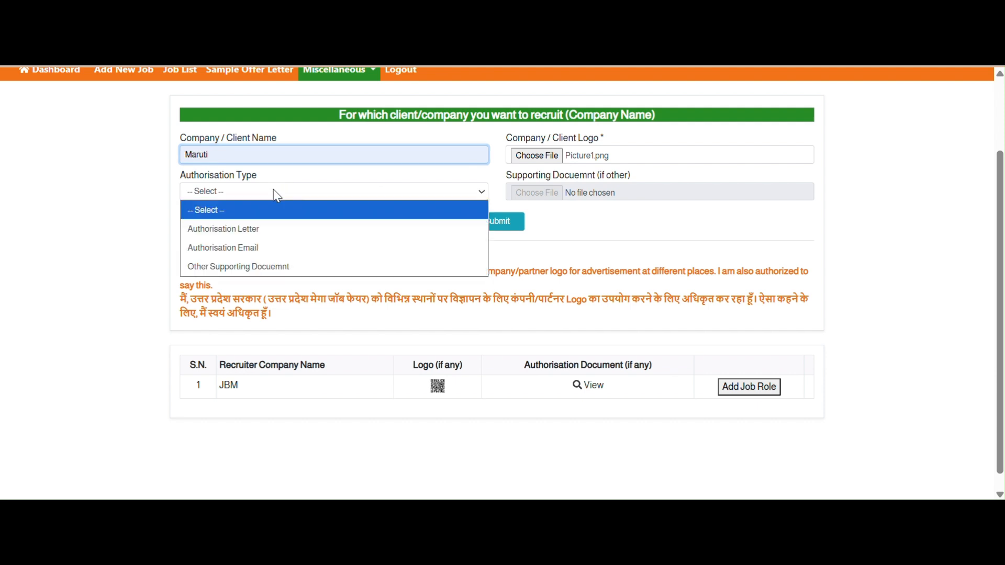
left_click(232, 248)
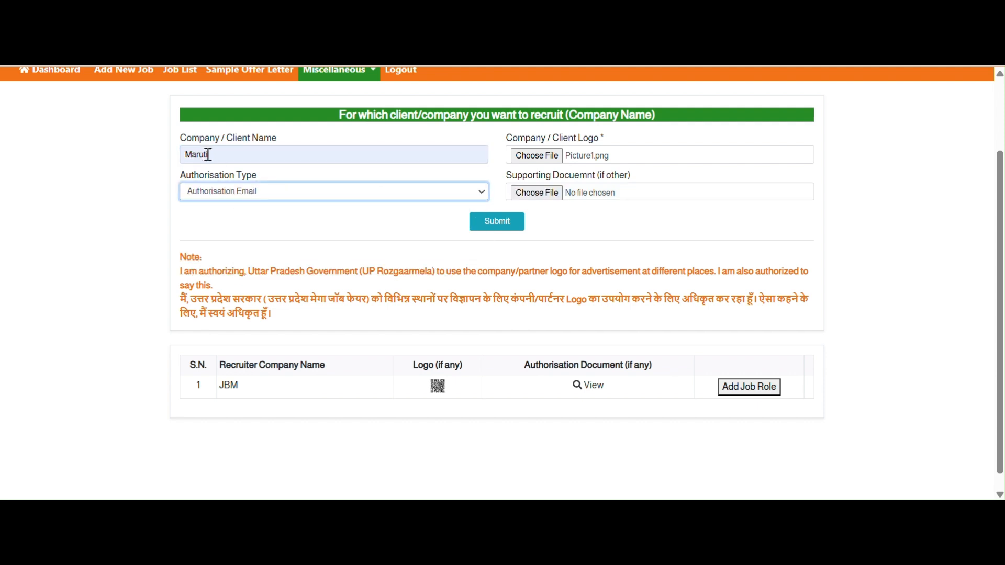
left_click_drag(208, 155, 183, 154)
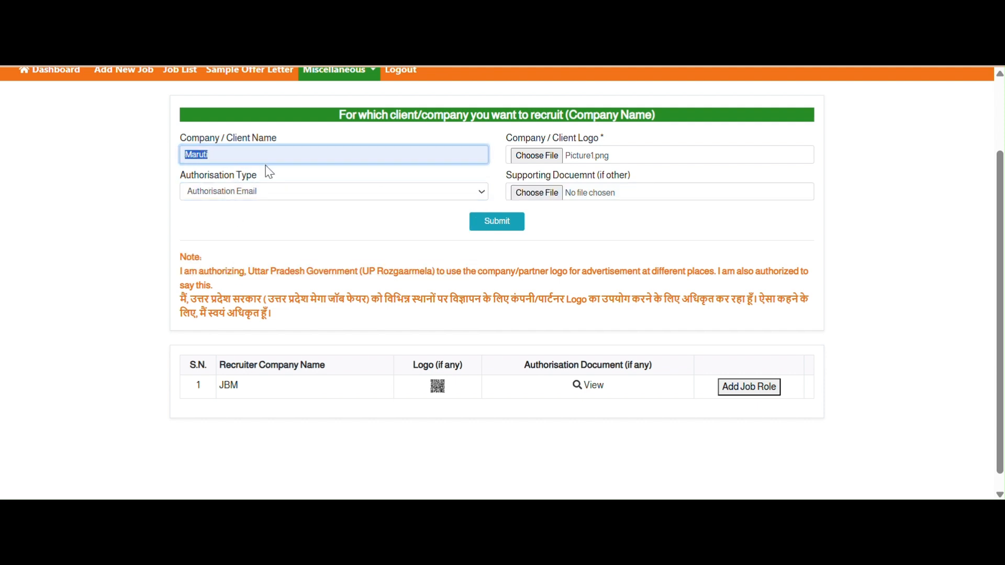
left_click(555, 197)
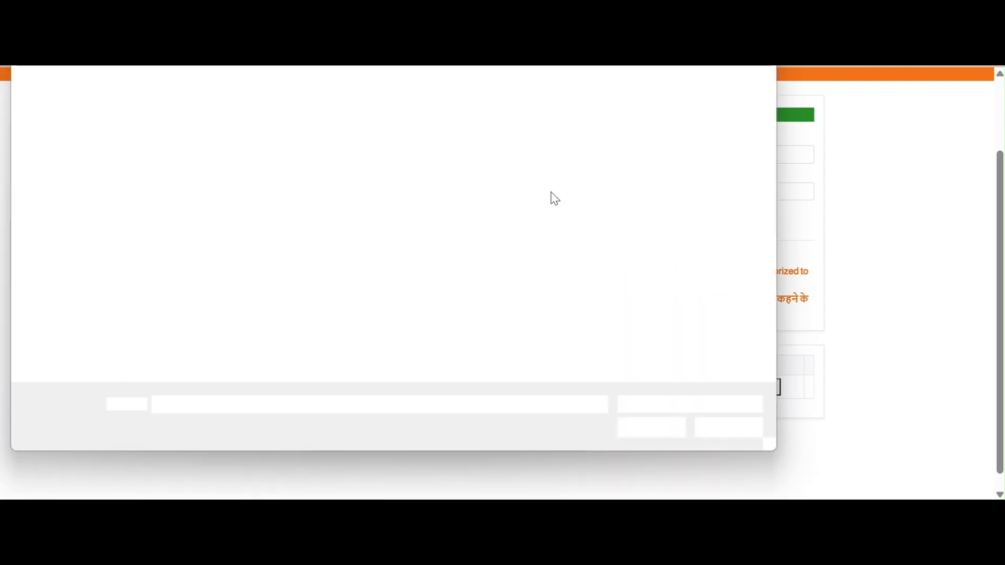
left_click(197, 197)
left_click(649, 432)
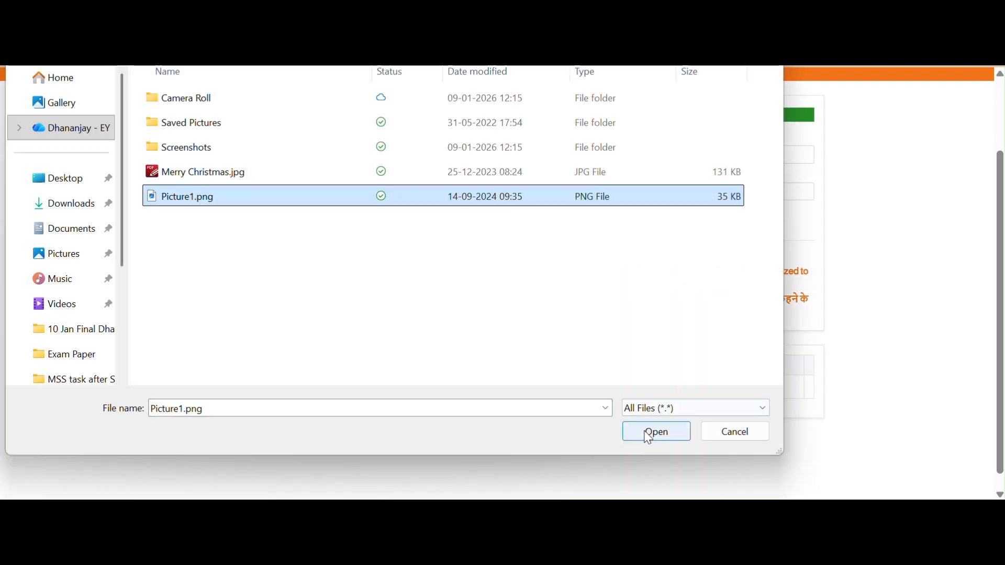
left_click(494, 222)
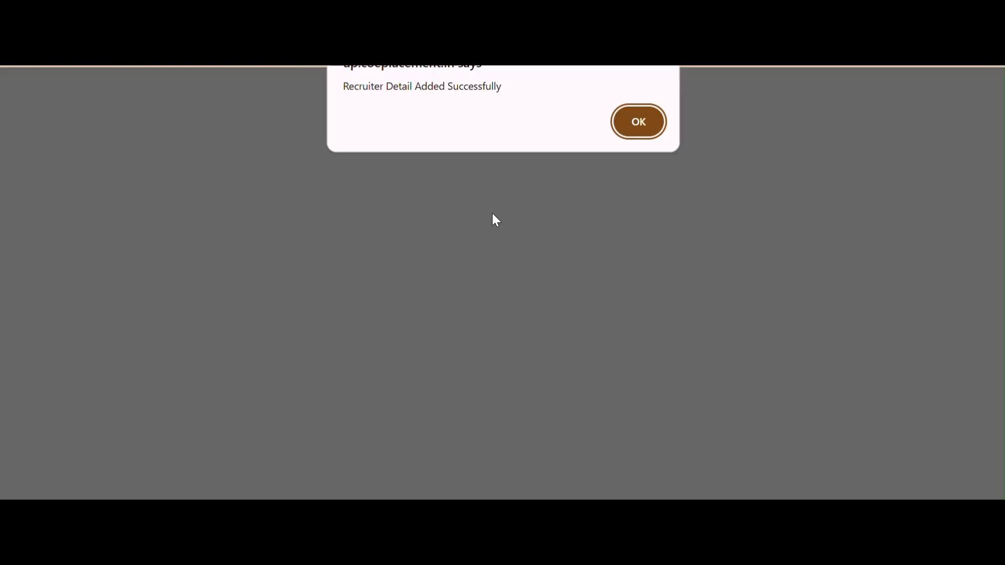
- Dismiss the success alert and start adding a job role from JBM's recruiter row
left_click(645, 122)
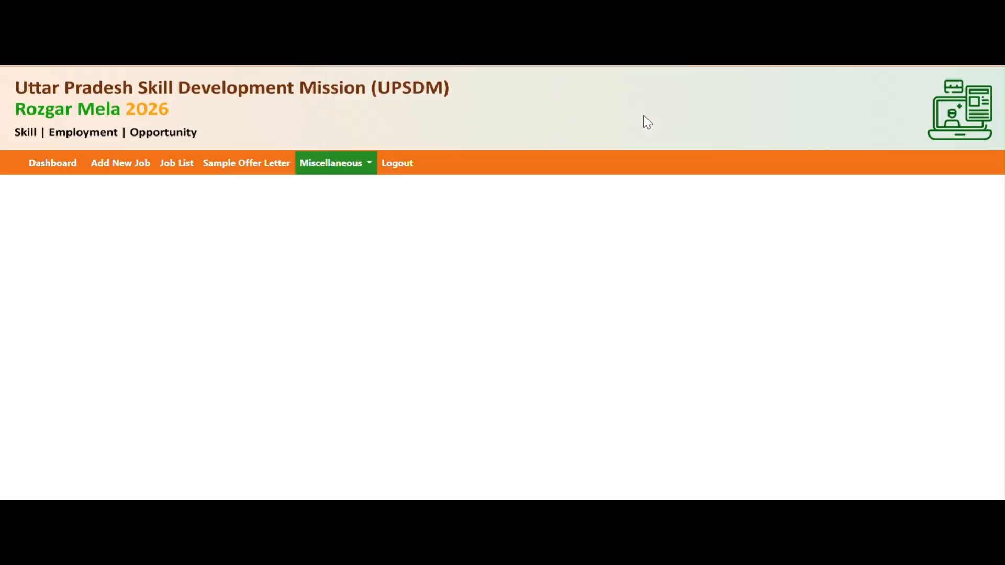
scroll(390, 290, "down", 2)
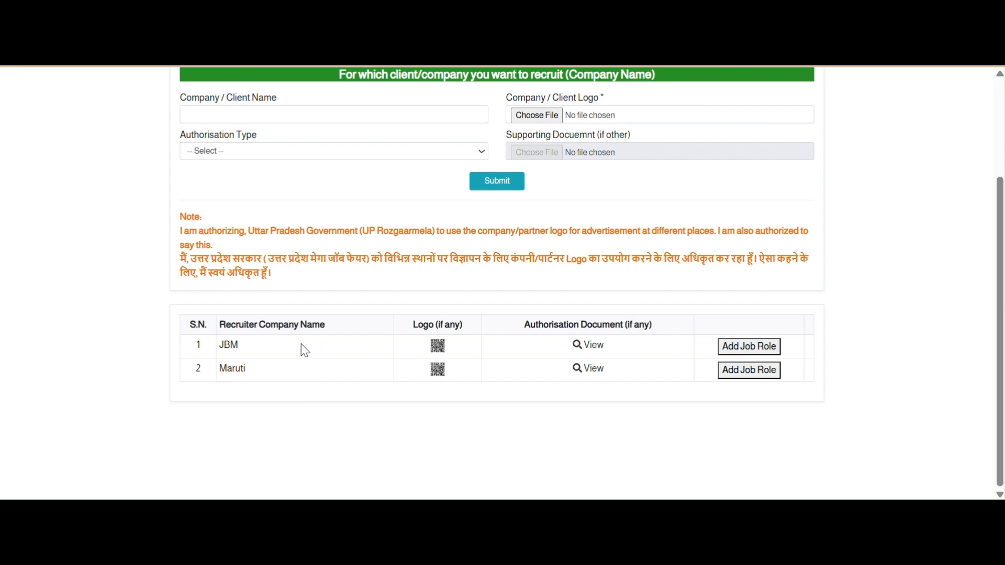
left_click_drag(230, 347, 281, 362)
left_click(769, 354)
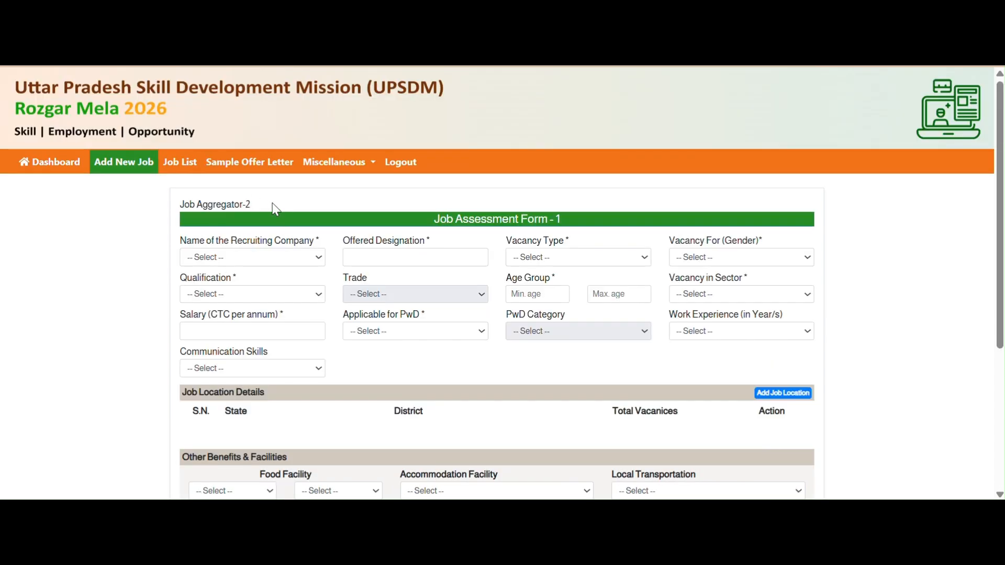
left_click(306, 254)
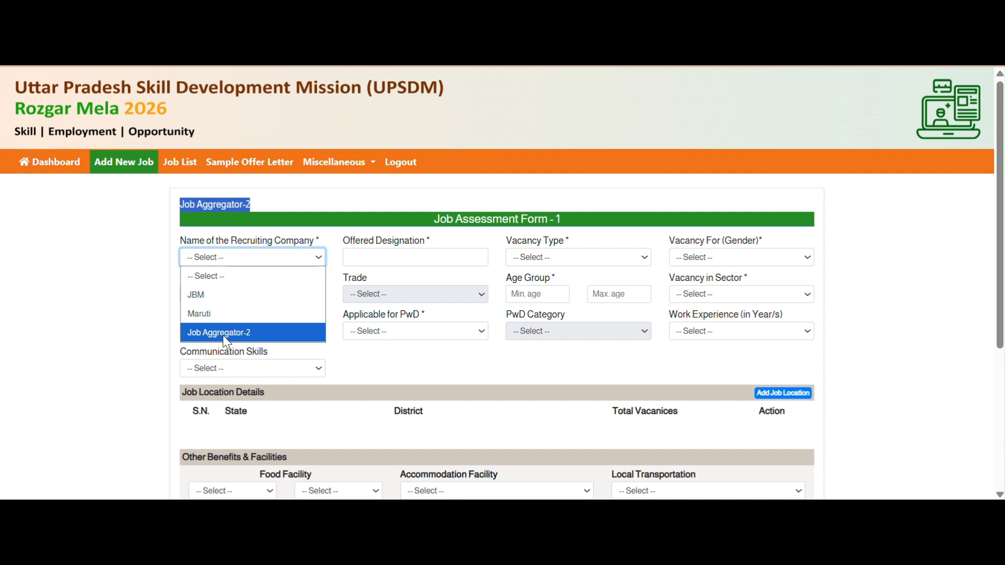
left_click(456, 234)
left_click_drag(434, 222, 572, 232)
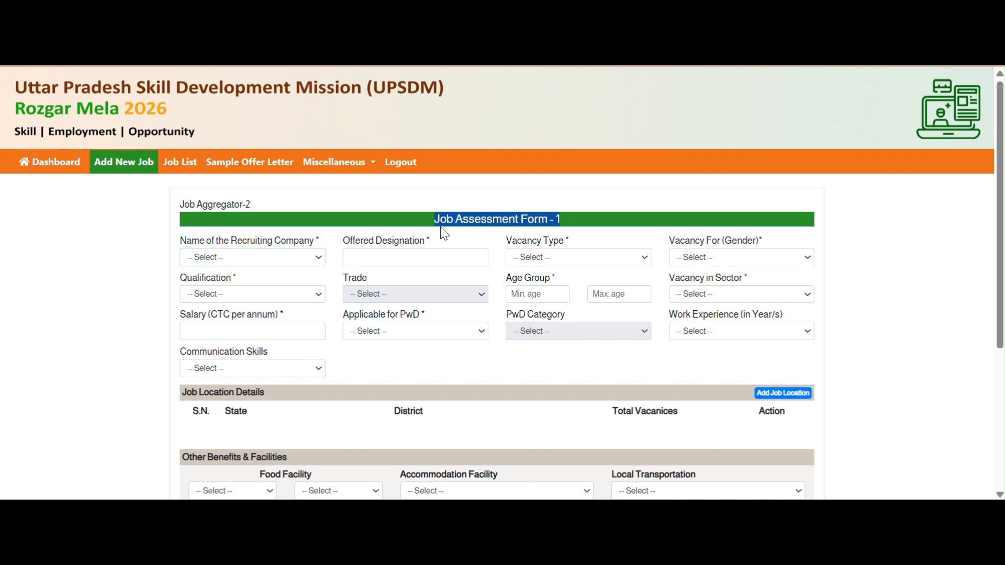
scroll(439, 390, "down", 4)
scroll(439, 390, "up", 3)
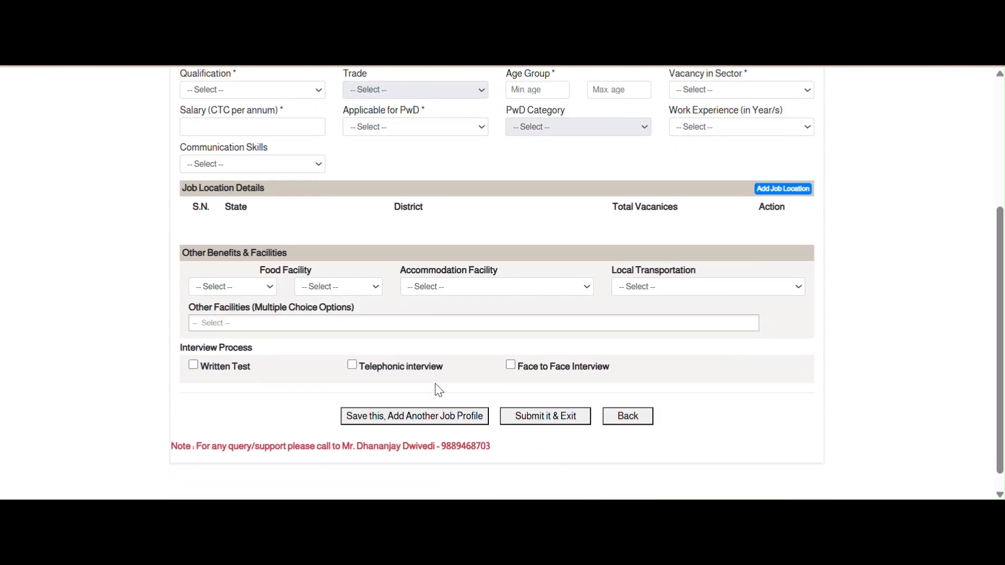
scroll(439, 390, "up", 1)
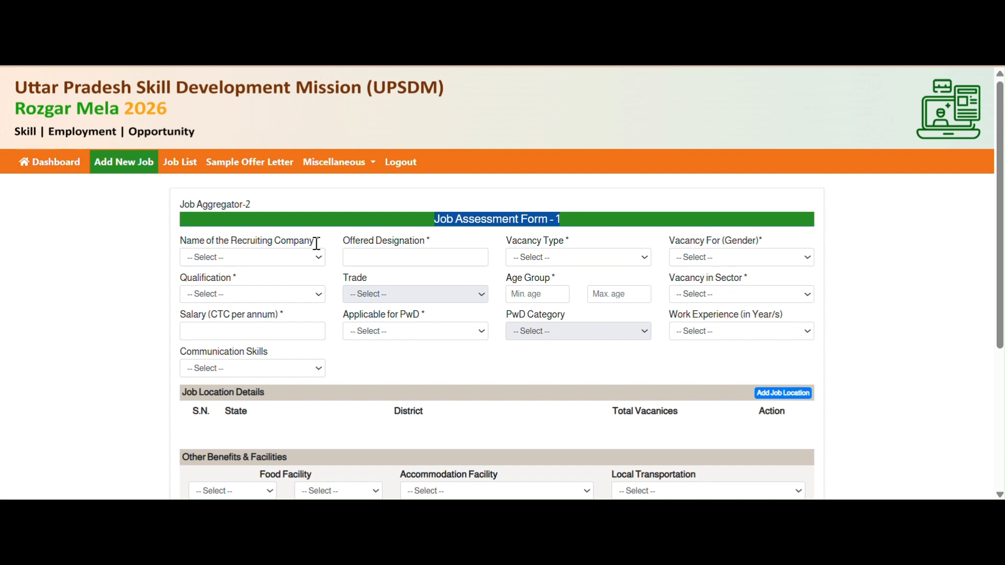
- Set company JBM, designation hr Executive, vacancy type Third Party Profile, gender Female
left_click(293, 259)
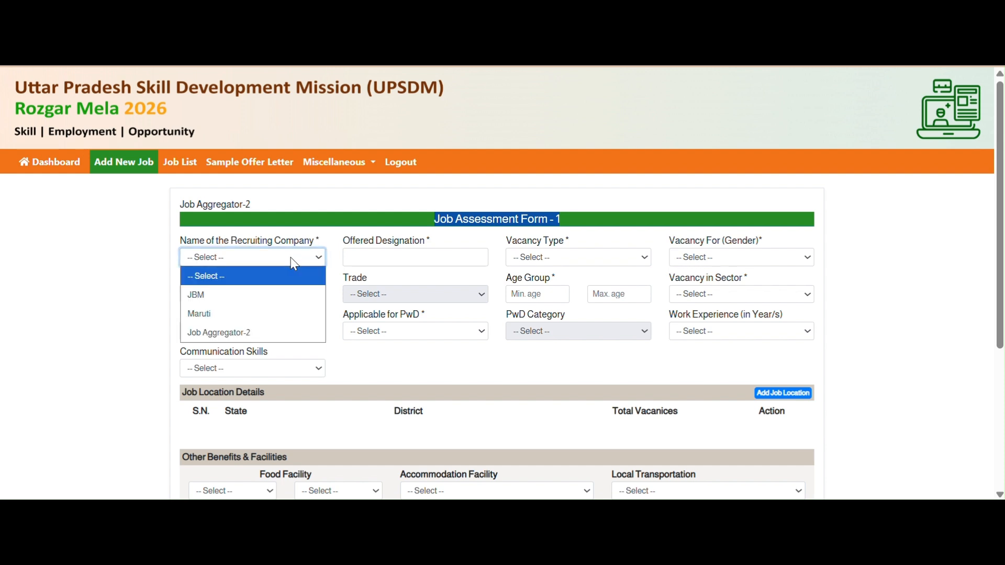
left_click(259, 295)
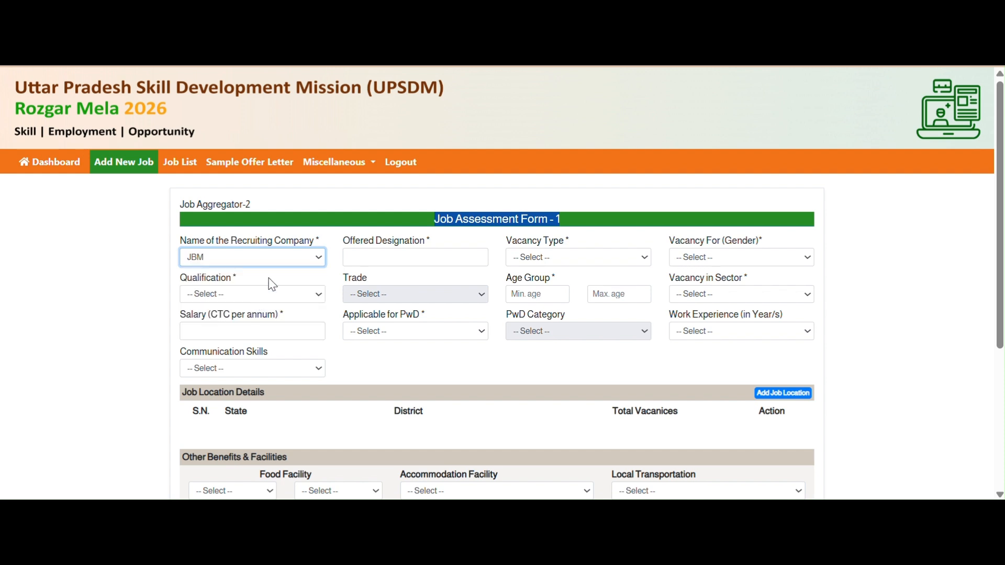
left_click(399, 257)
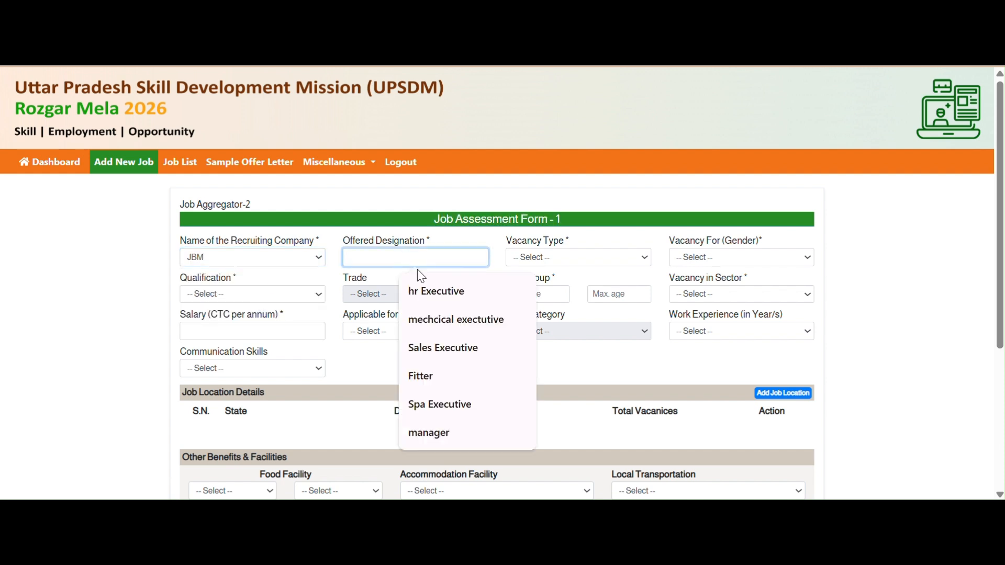
left_click(448, 299)
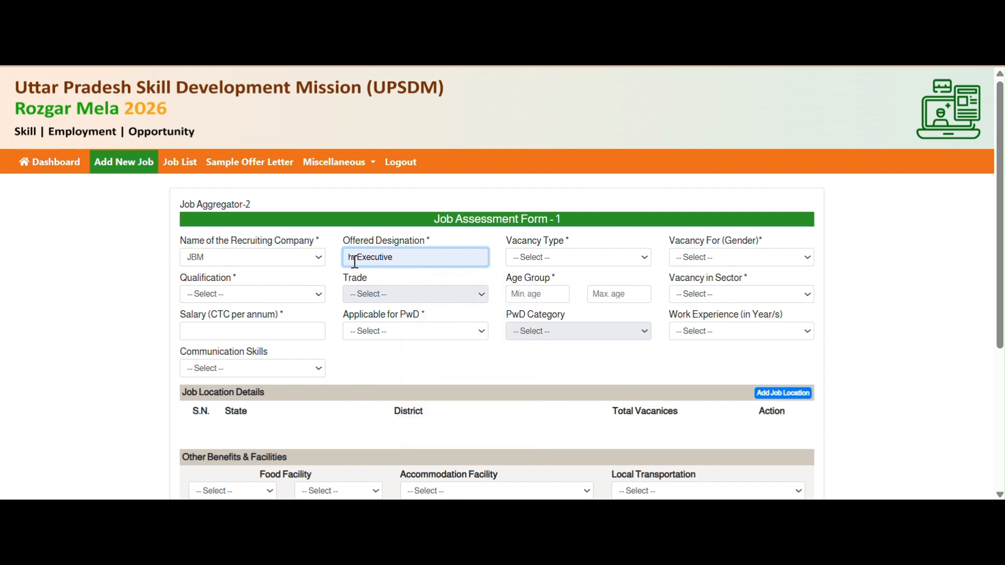
left_click(589, 262)
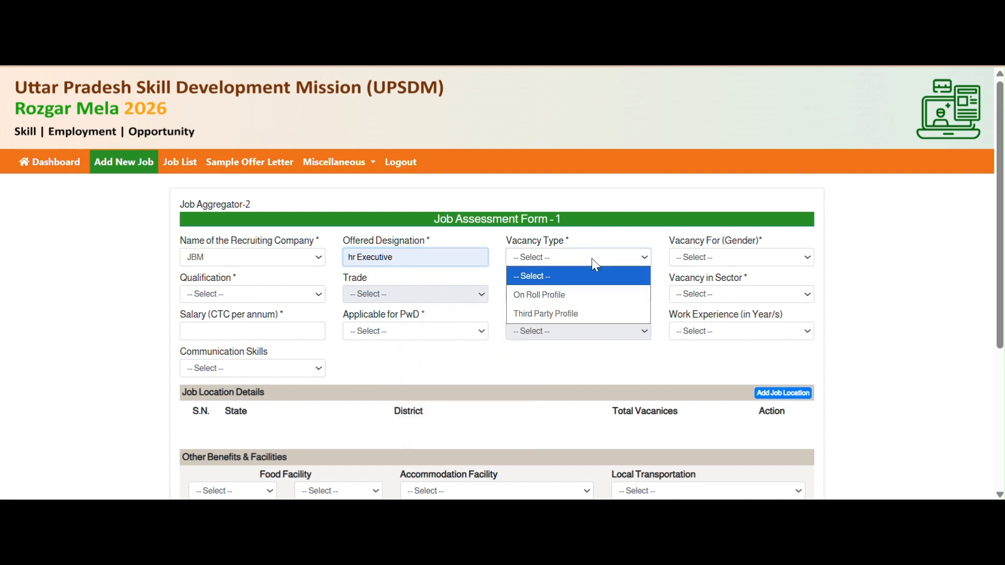
left_click(576, 313)
left_click(717, 262)
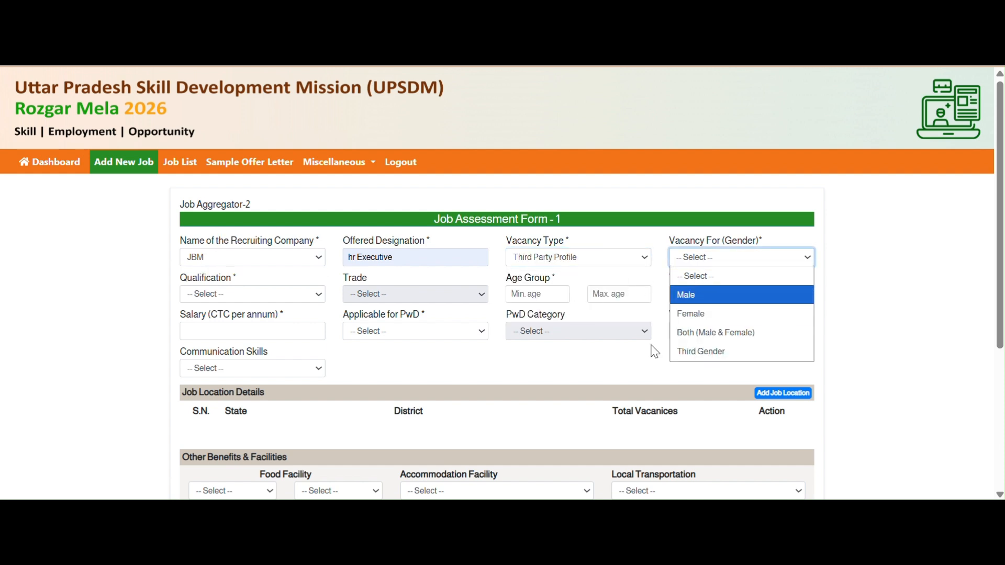
left_click(696, 314)
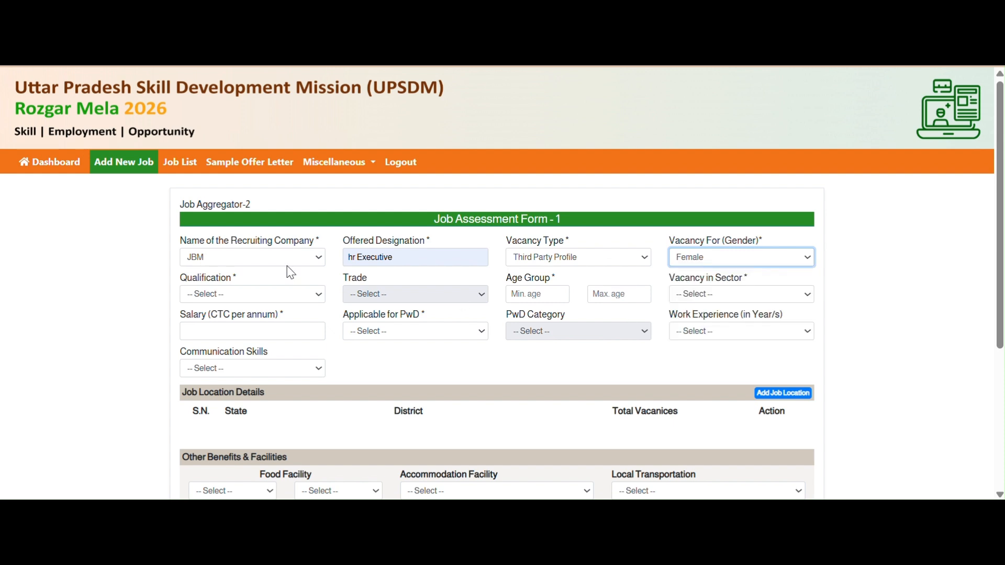
- Require 12th qualification, ages 23–45, Electronics sector, and annual salary 180000
left_click(263, 296)
left_click(224, 125)
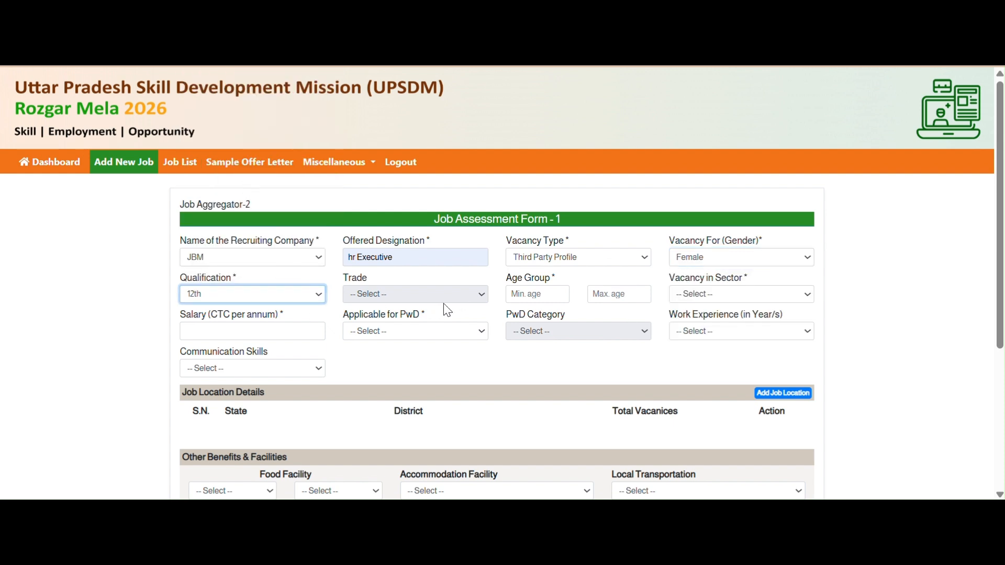
left_click(537, 295)
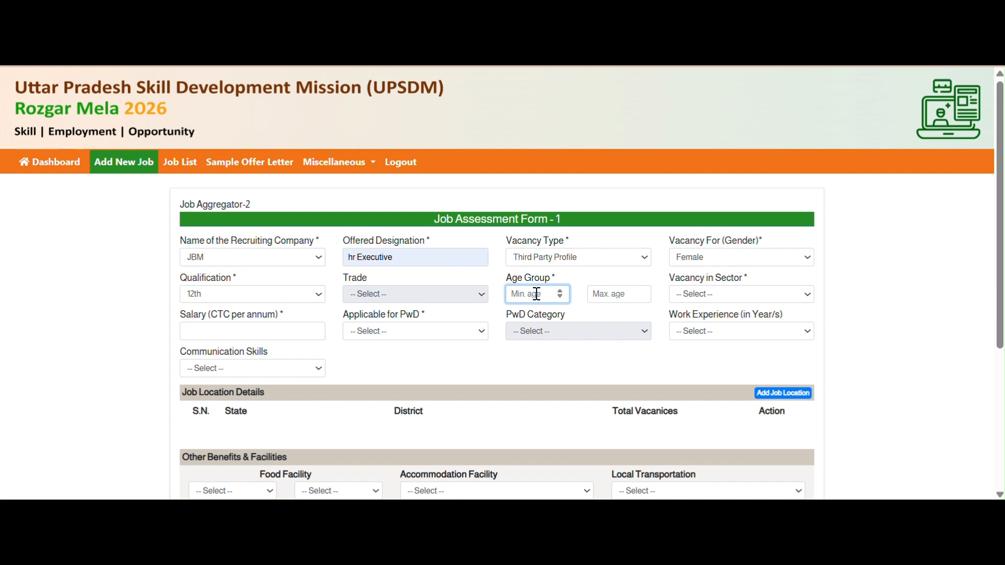
type("23")
left_click(610, 296)
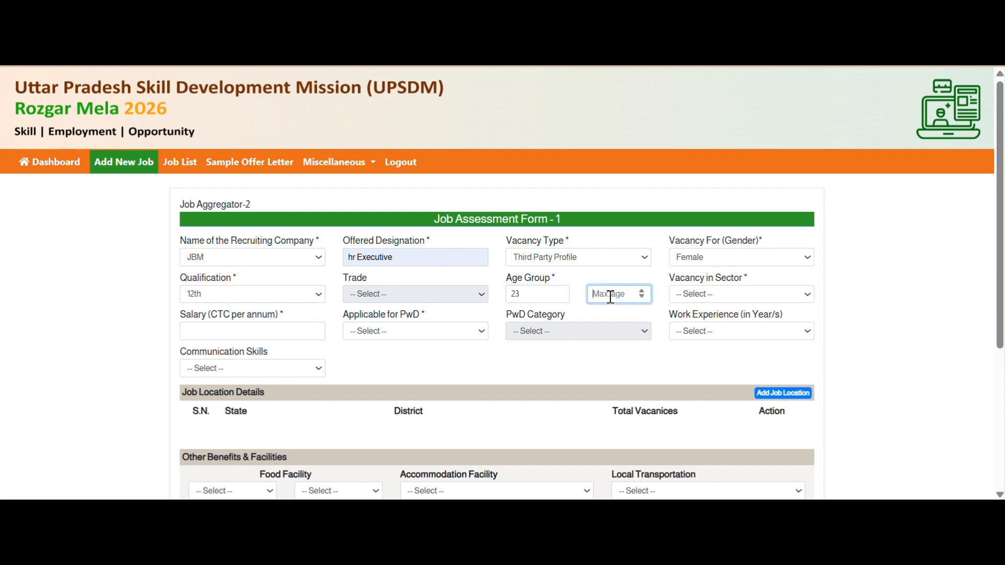
type("45")
left_click(756, 296)
left_click(705, 167)
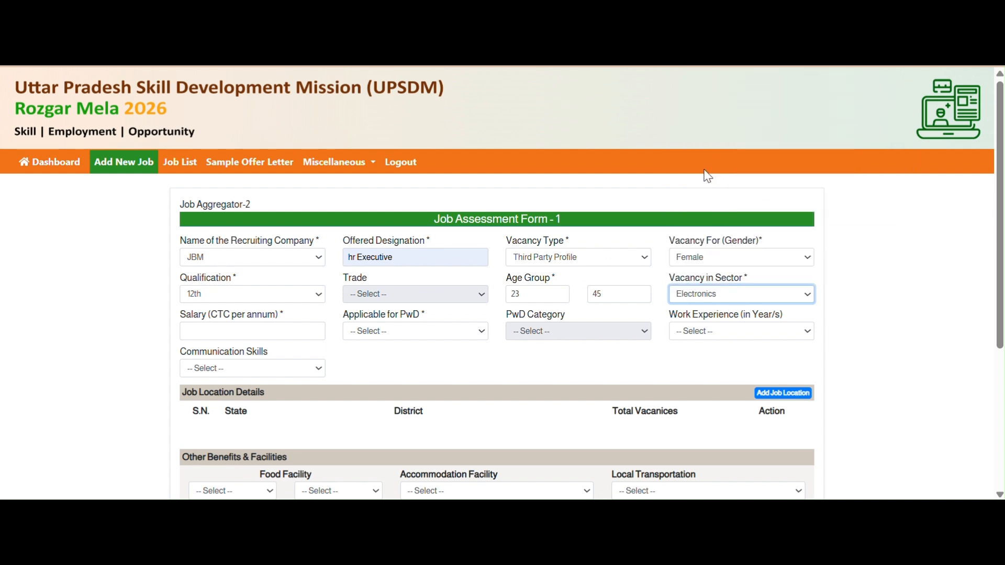
left_click(292, 331)
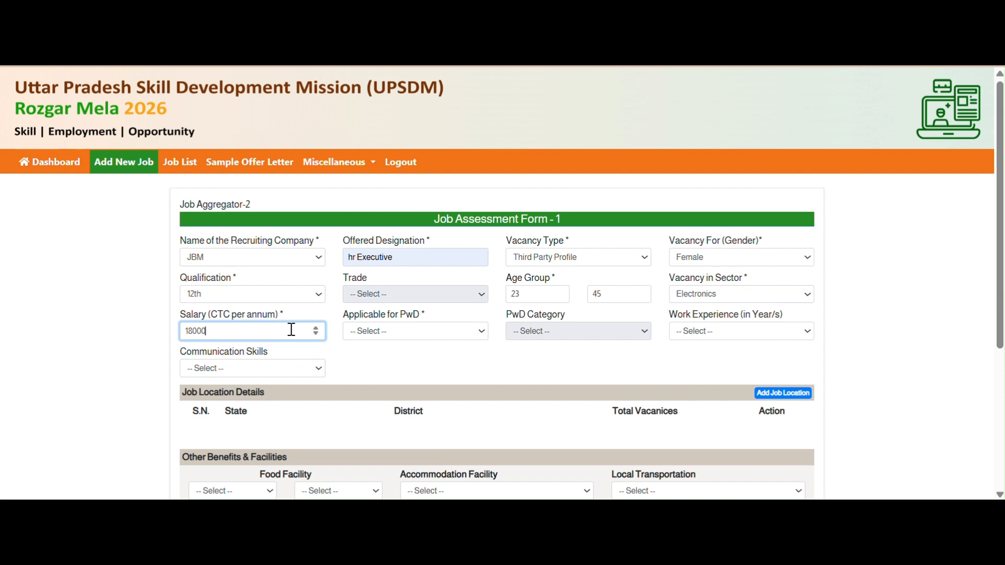
type("180000")
- Mark the job not for PwD, Fresher experience, and Good English communication
left_click(409, 331)
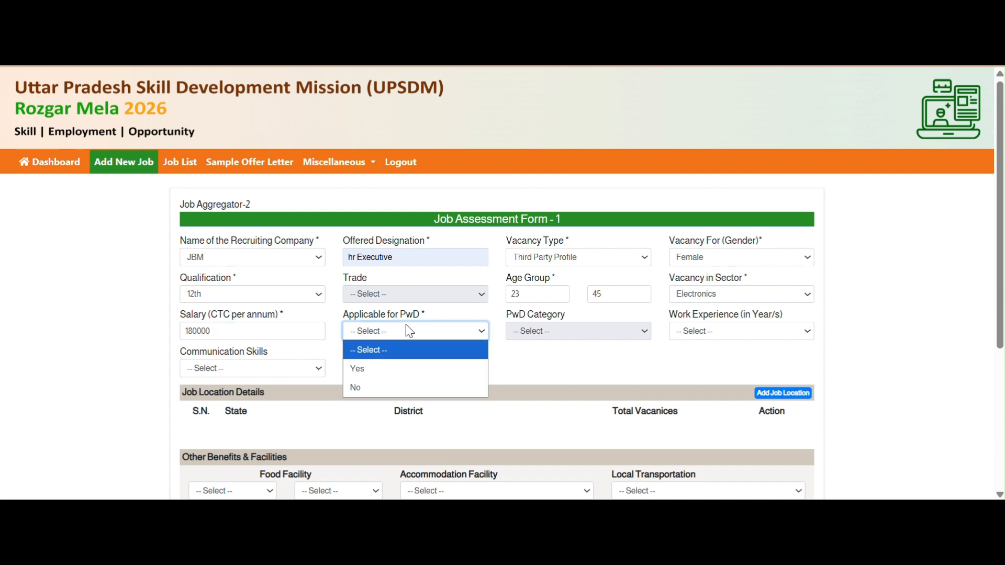
left_click(419, 386)
left_click(725, 332)
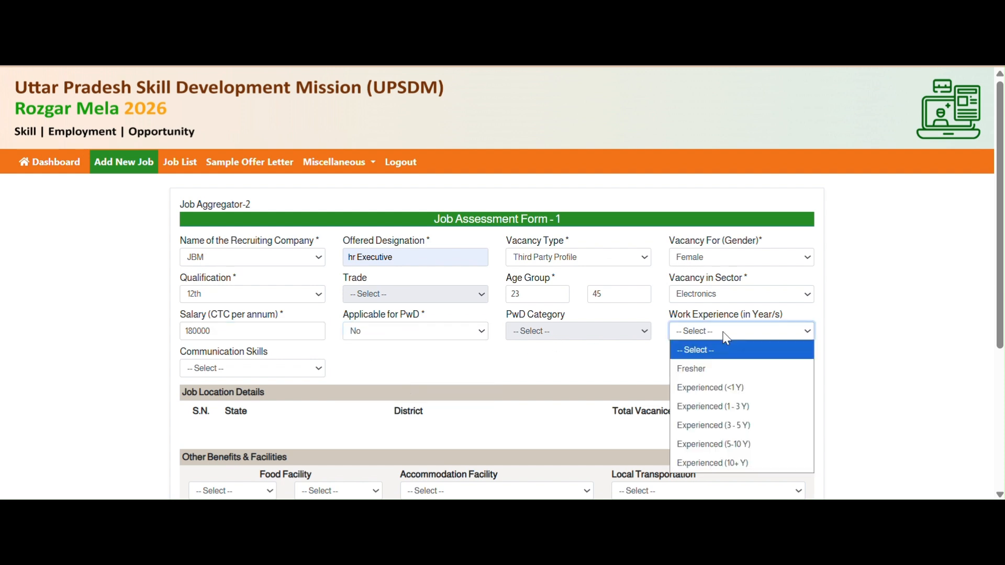
left_click(724, 370)
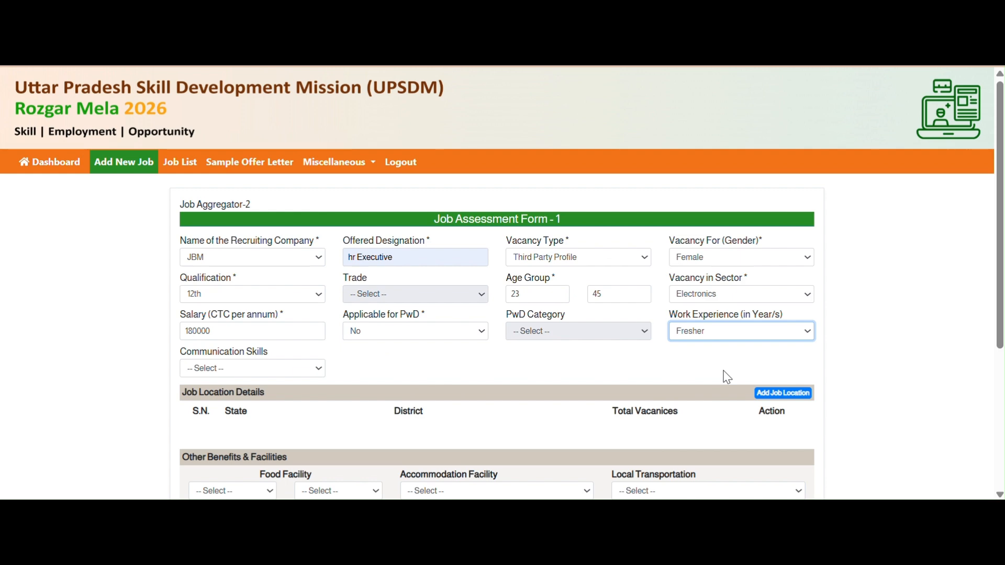
left_click(262, 370)
left_click(238, 442)
scroll(239, 443, "down", 2)
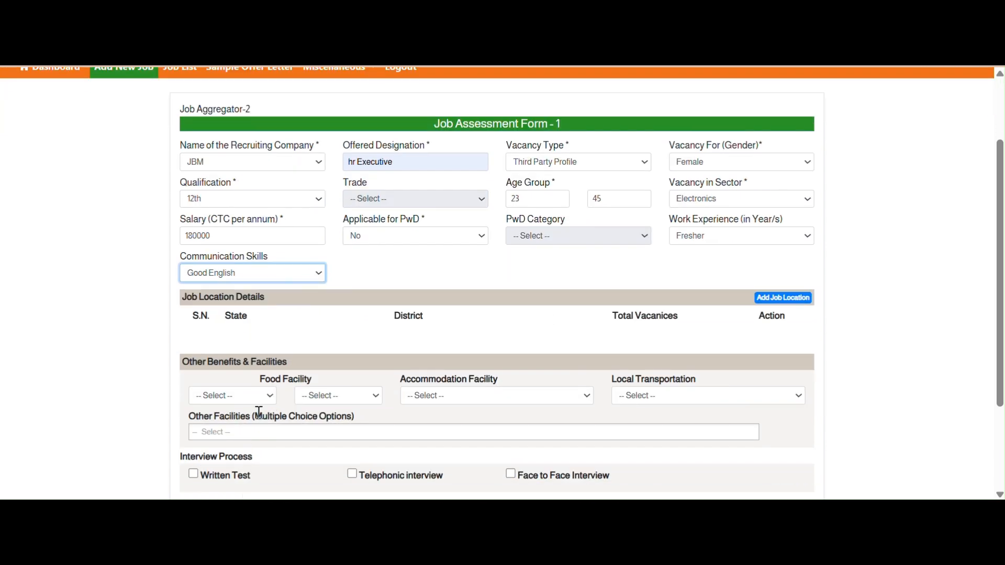
- Add a job location for all Uttar Pradesh districts with 56 vacancies
left_click(785, 301)
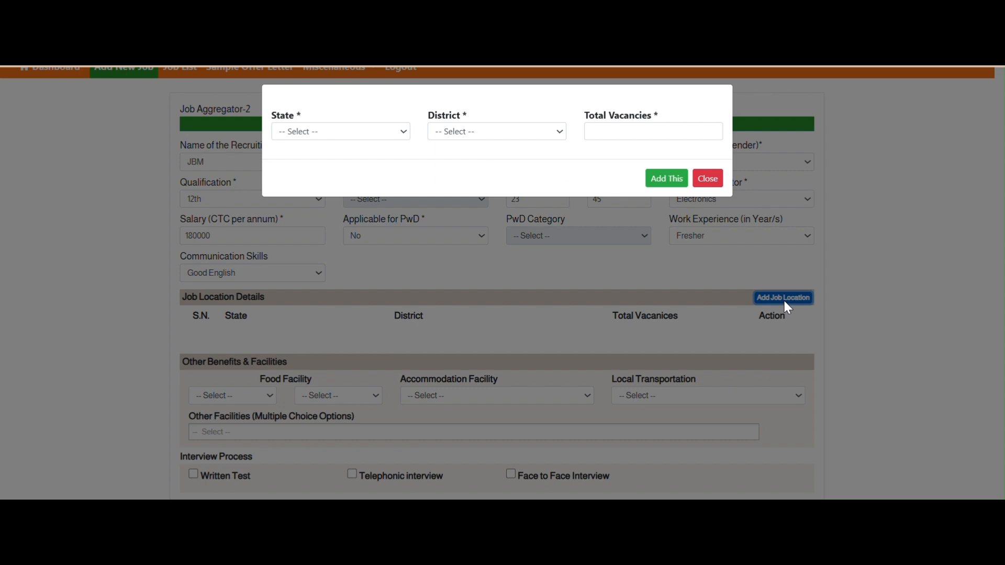
left_click(369, 130)
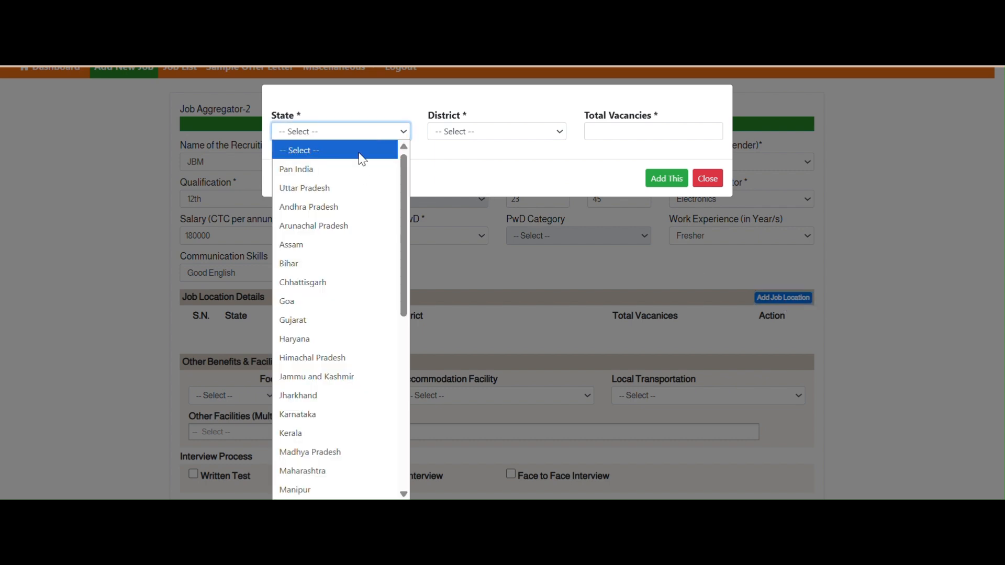
left_click(359, 198)
left_click(548, 132)
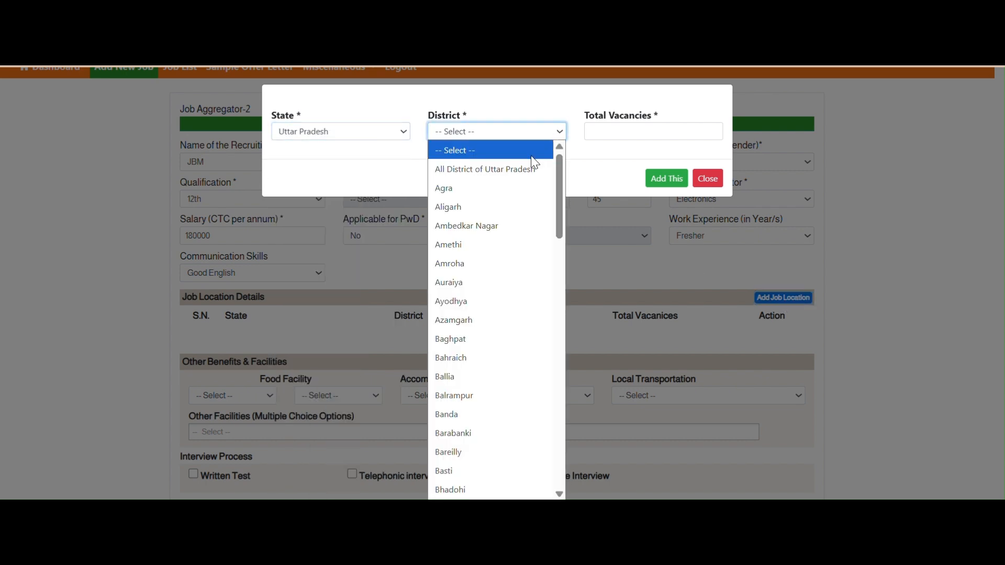
left_click(537, 167)
left_click(636, 128)
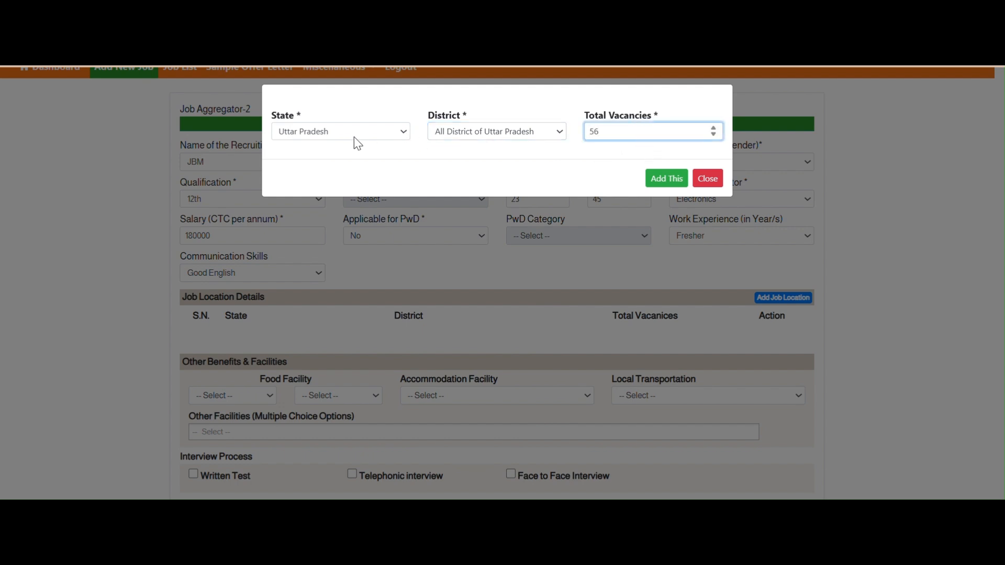
left_click(670, 179)
- Add a Bihar–Patna location with 56 vacancies and close the location form
left_click(382, 132)
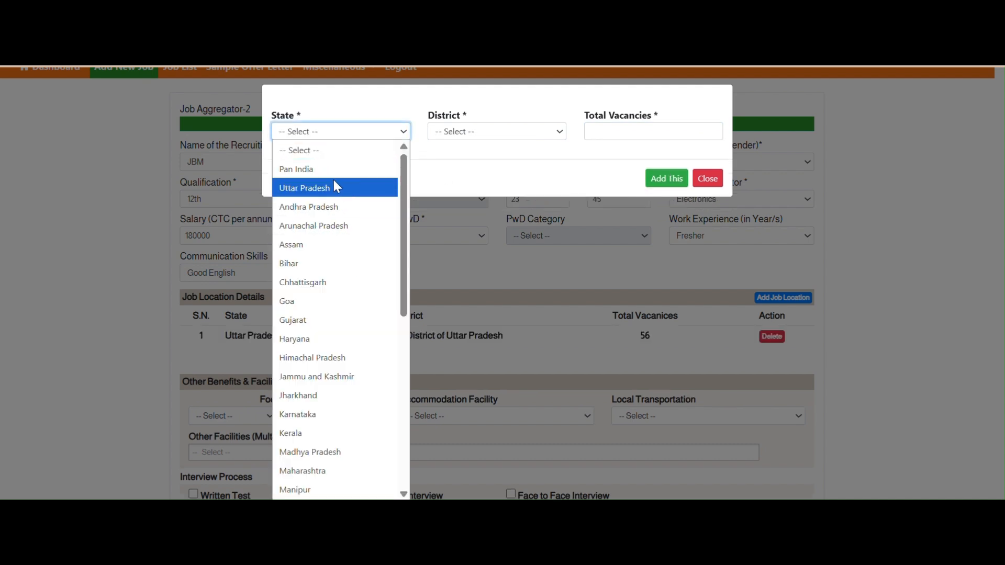
left_click(332, 266)
left_click(508, 131)
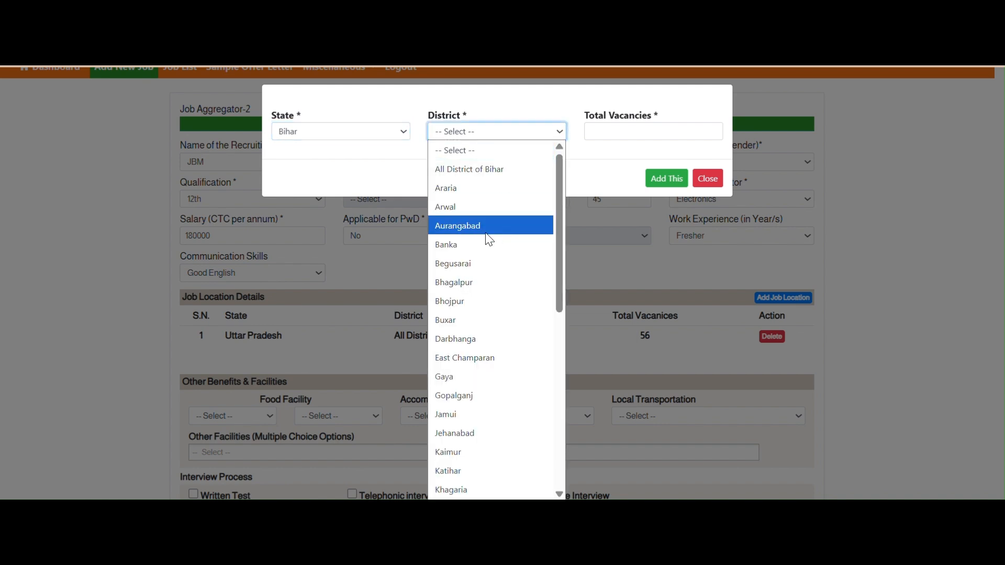
key("p")
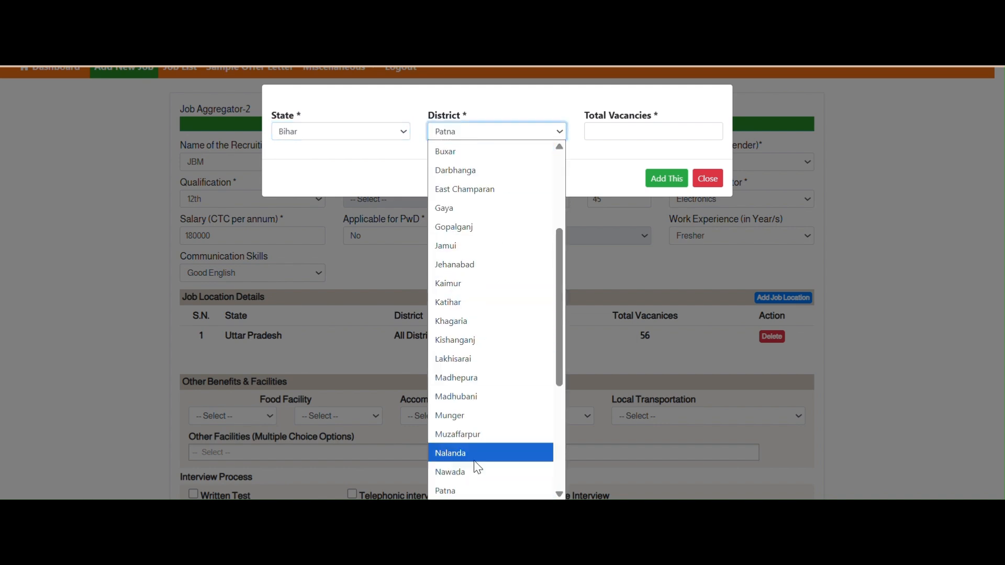
left_click(476, 492)
left_click(613, 133)
type("56")
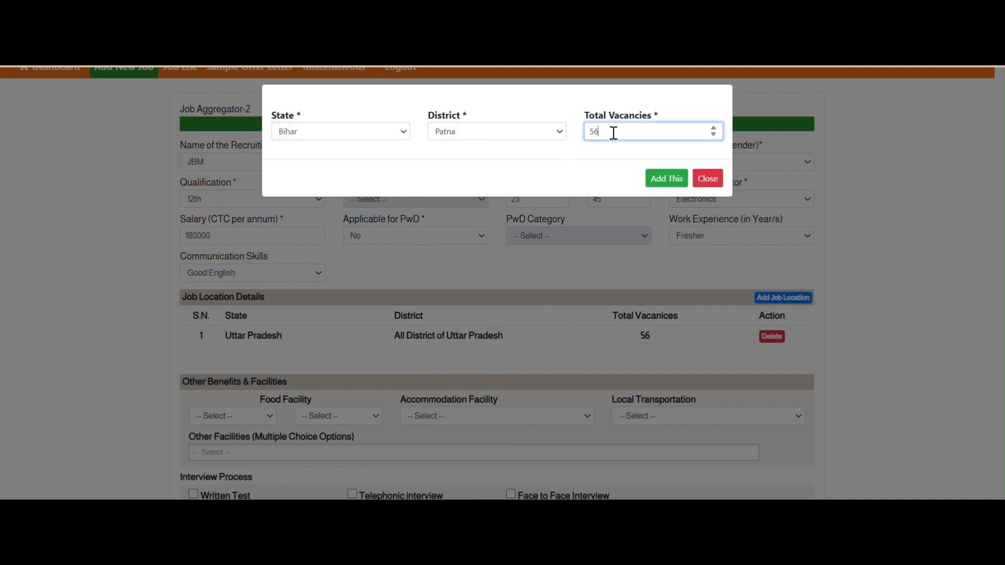
left_click(664, 181)
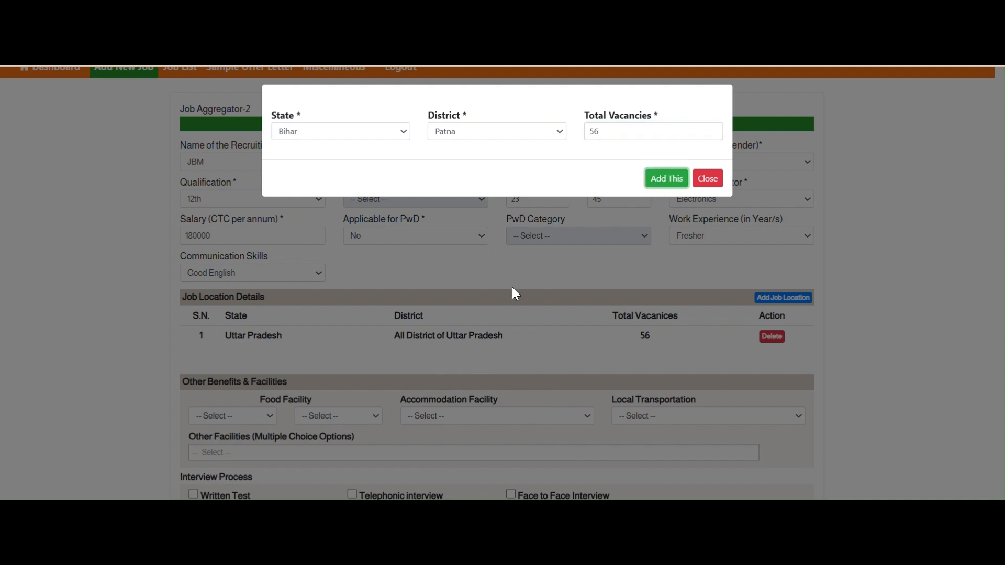
left_click(708, 193)
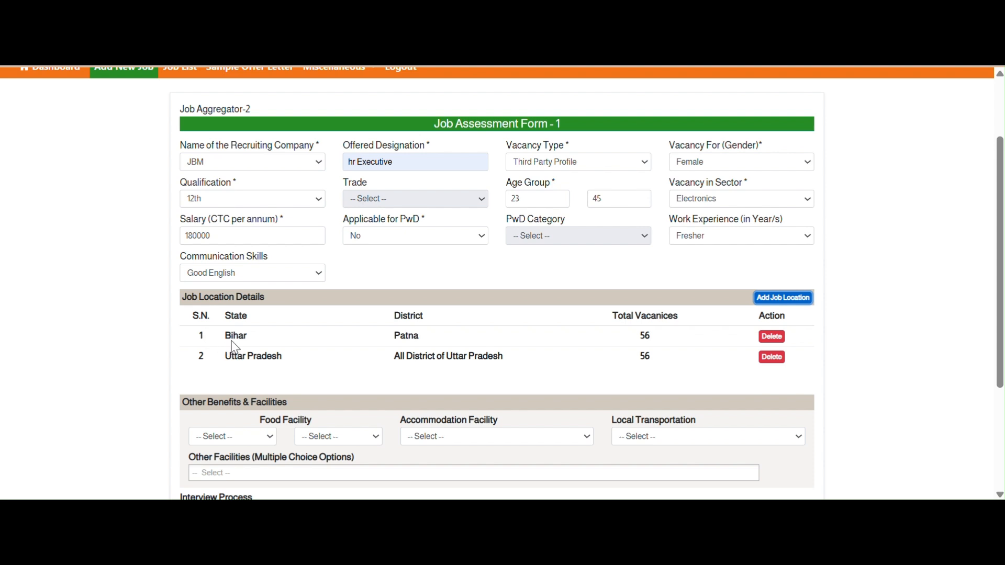
left_click_drag(227, 336, 737, 367)
- Set meals One Time, food Free, accommodation Not Available, local transportation Subsidized
scroll(736, 367, "down", 3)
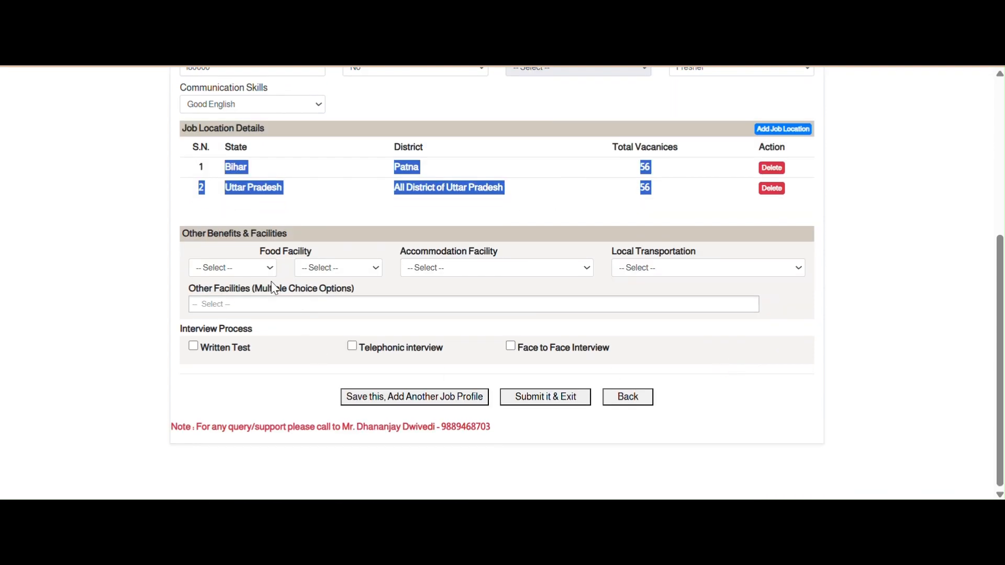
left_click(266, 269)
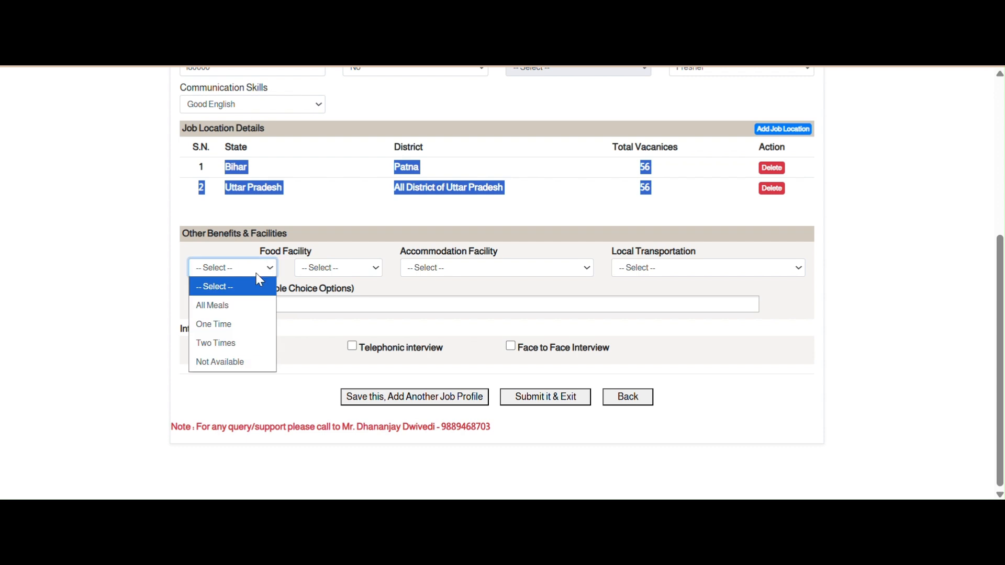
left_click(310, 251)
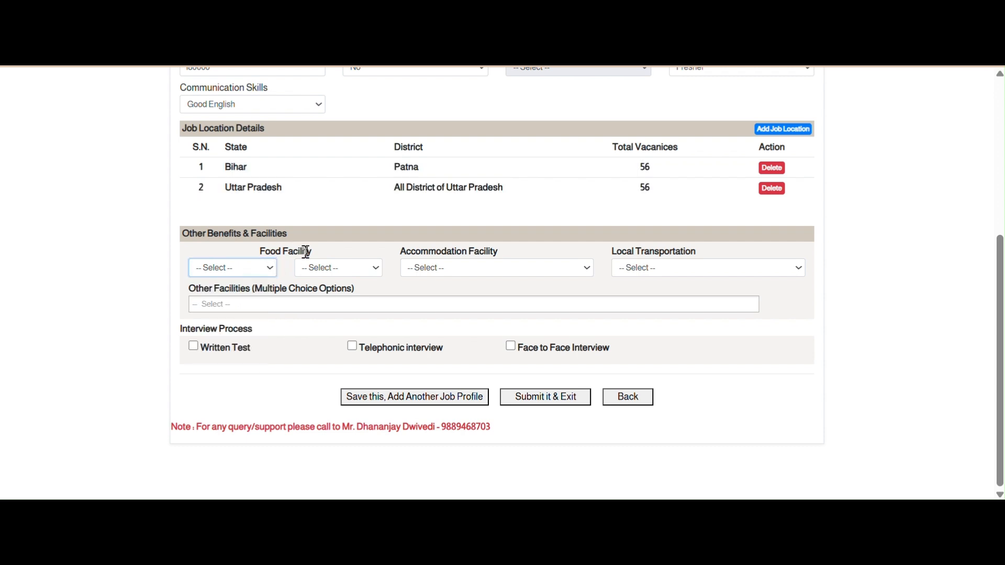
left_click_drag(310, 251, 258, 276)
left_click(255, 272)
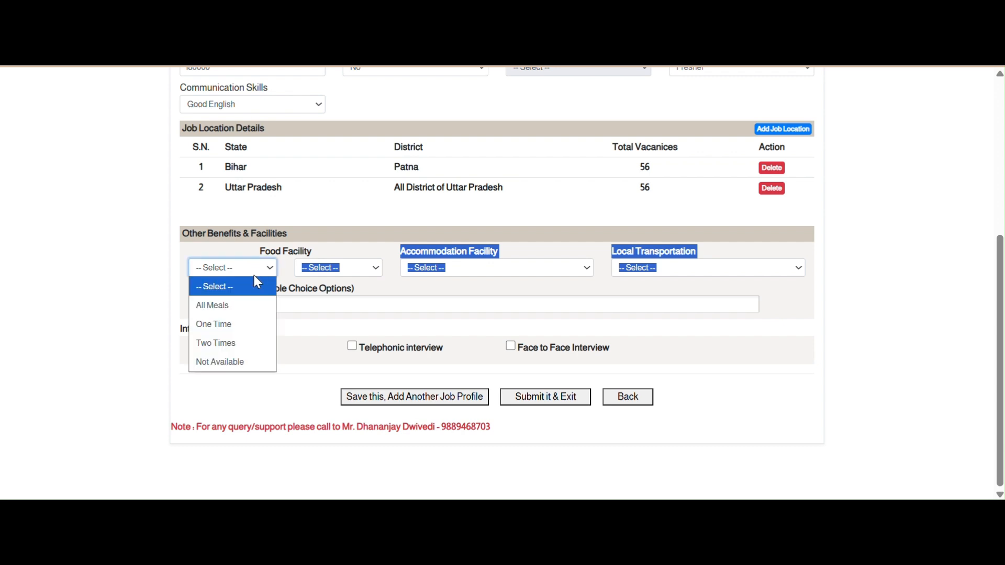
left_click(242, 358)
left_click(367, 267)
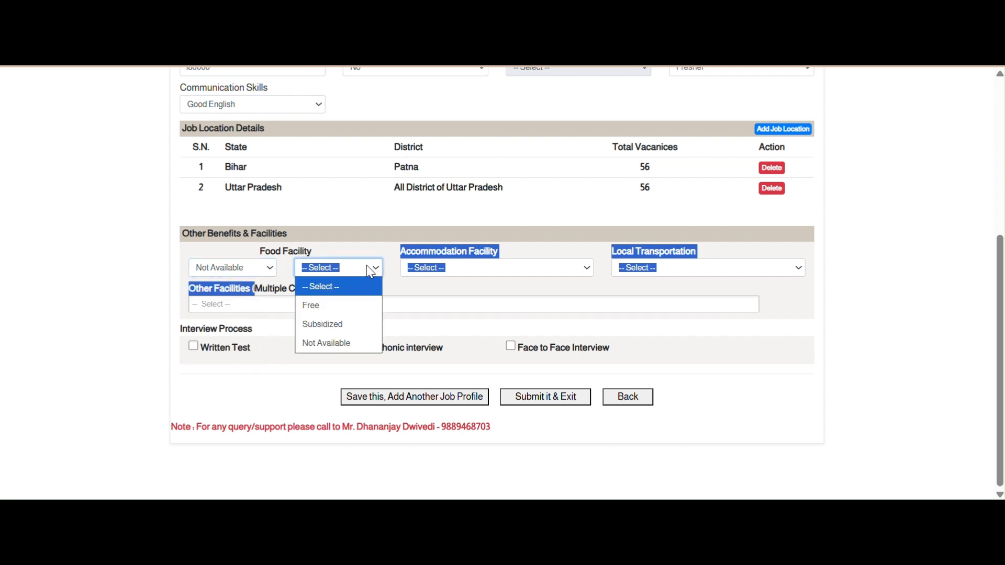
left_click(335, 309)
left_click(241, 274)
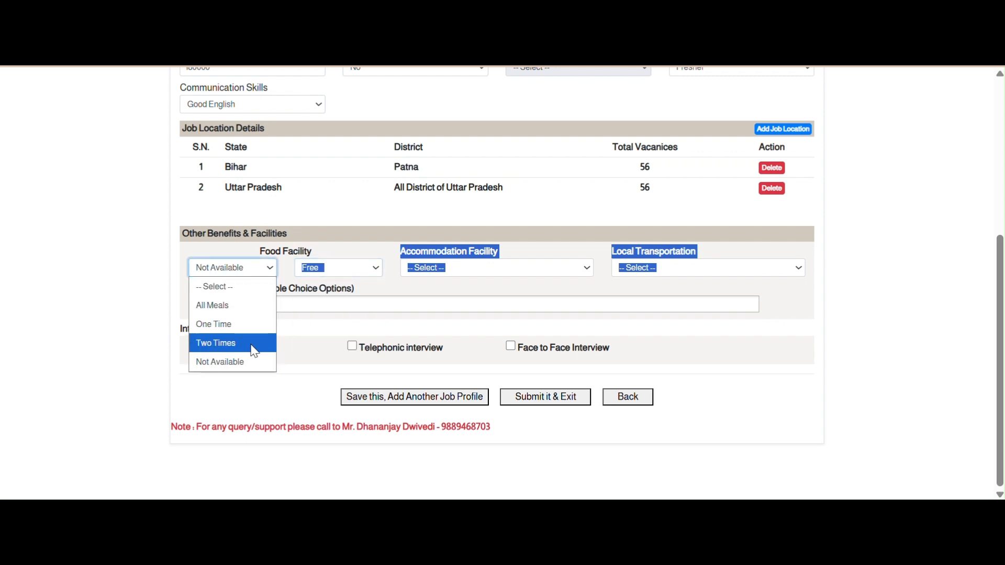
left_click(266, 325)
left_click(490, 277)
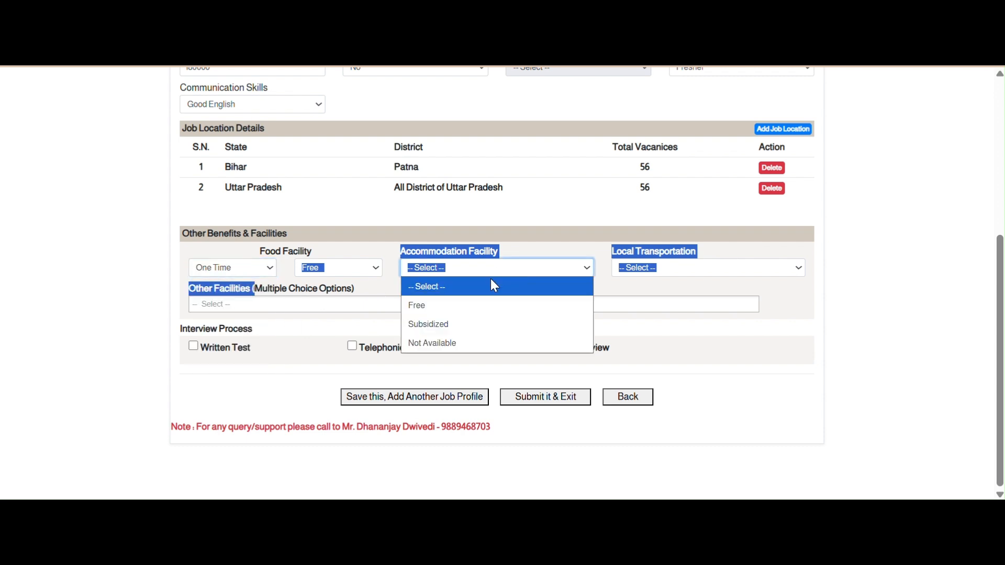
left_click(464, 343)
left_click(677, 267)
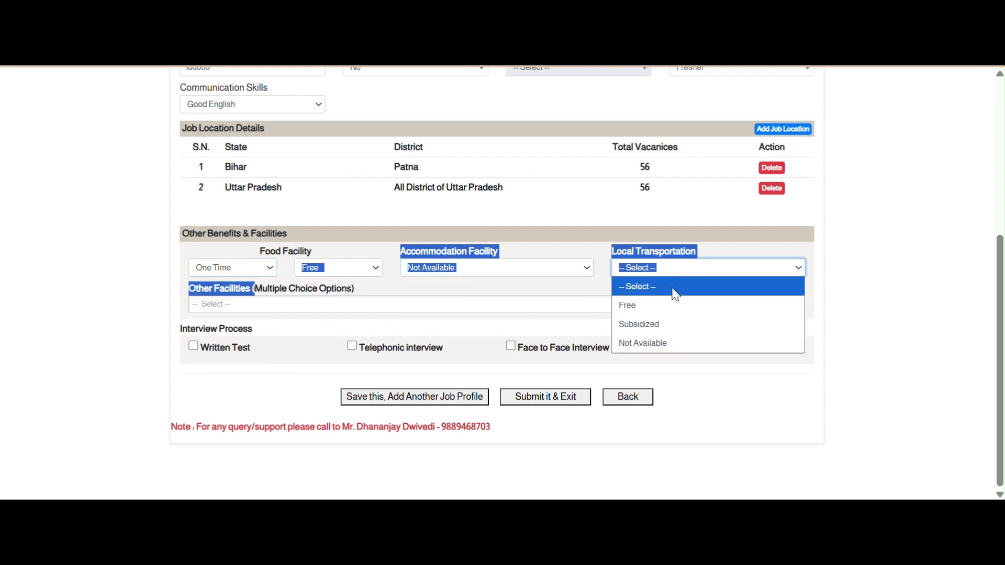
left_click(666, 324)
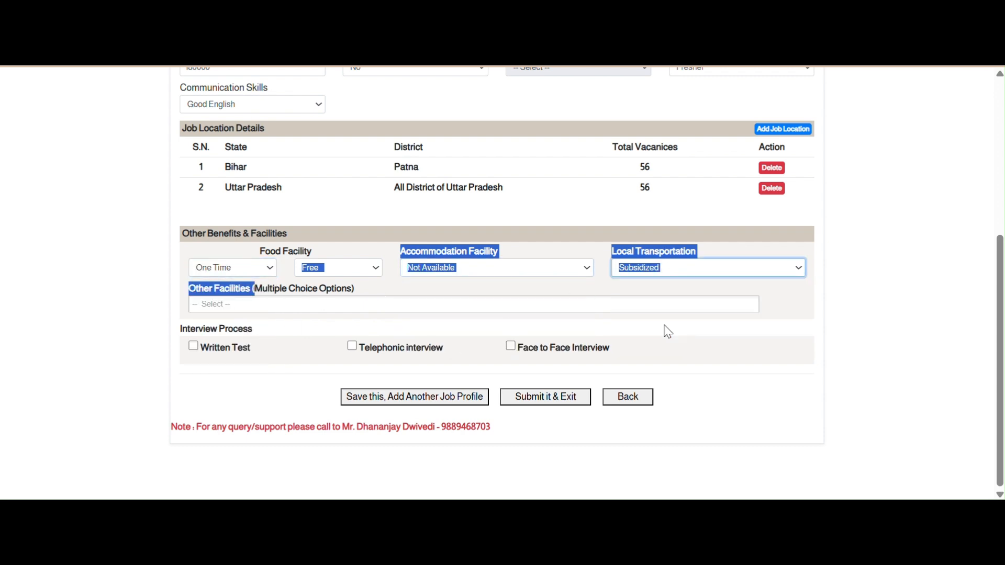
- Add ESIC, PF, Incentive and Group Insurance as other facilities
left_click(206, 307)
left_click(216, 336)
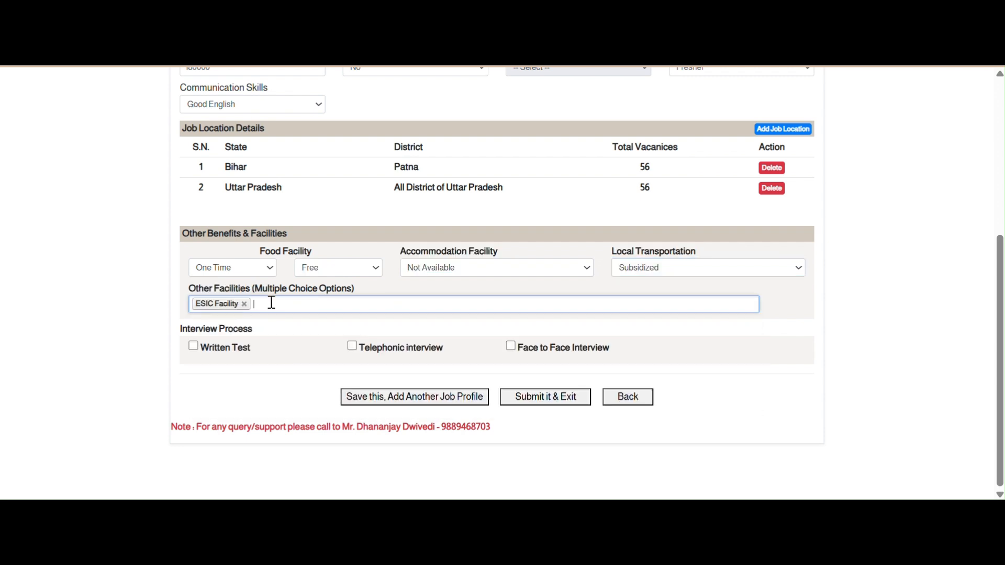
left_click(298, 302)
left_click(222, 393)
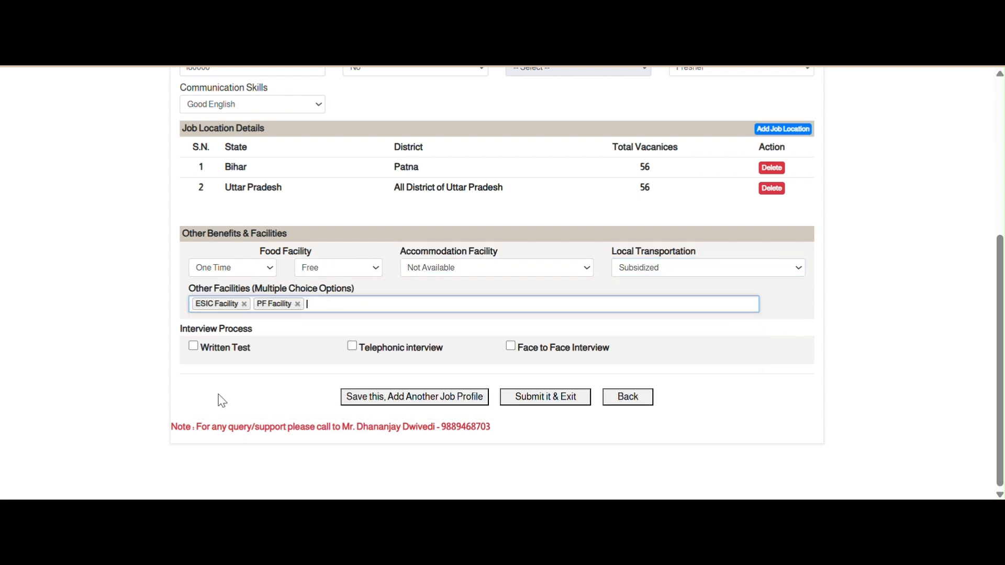
left_click(336, 307)
left_click(240, 364)
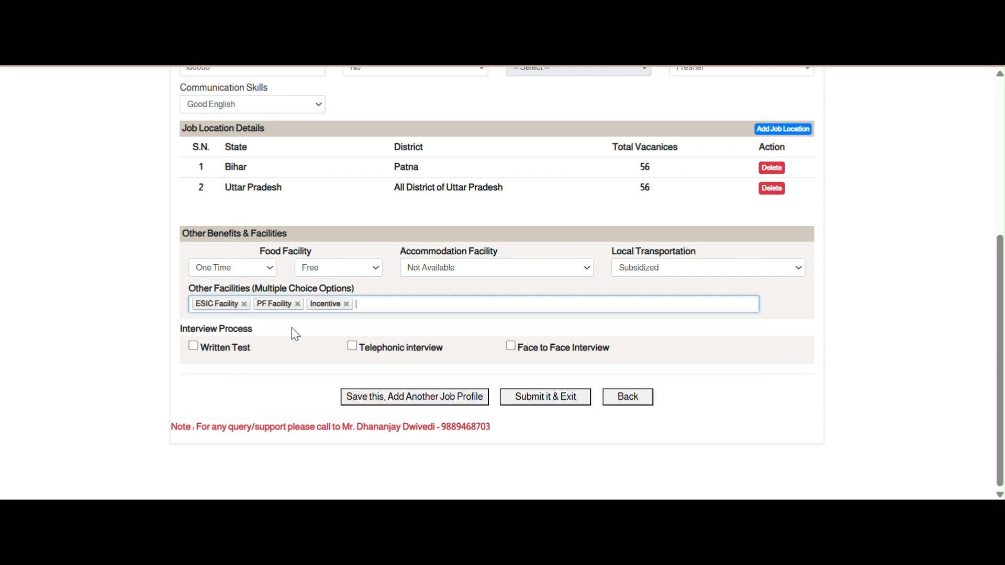
left_click(394, 298)
left_click(246, 379)
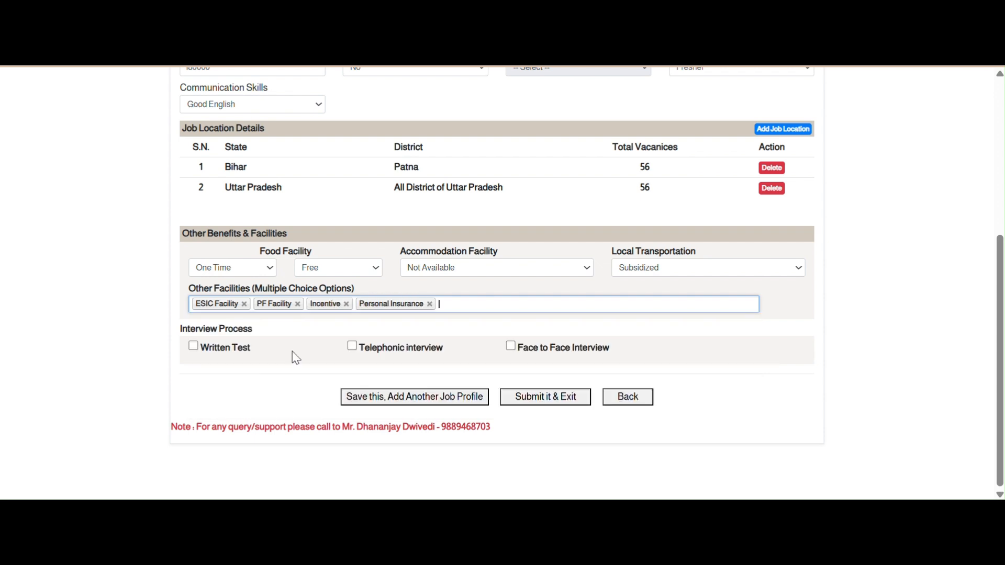
left_click(444, 303)
left_click(335, 348)
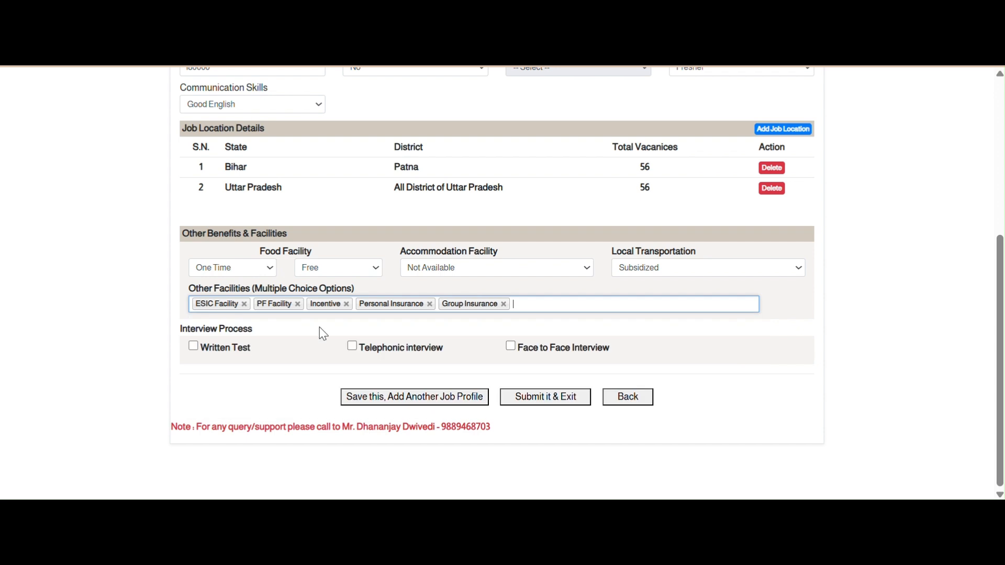
left_click(430, 305)
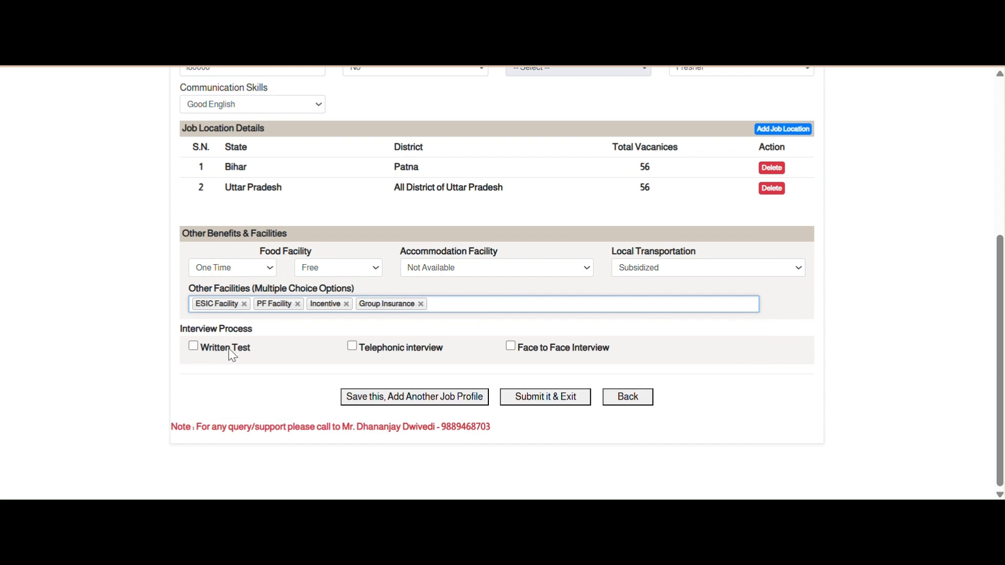
- Select telephonic and face-to-face interviews, save the profile, and start another job profile
left_click(353, 346)
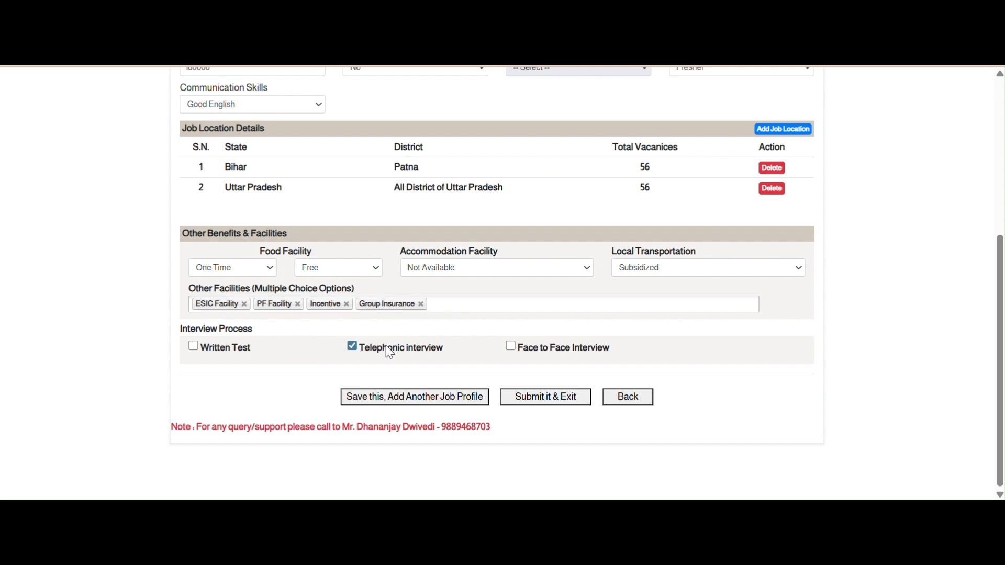
left_click(511, 347)
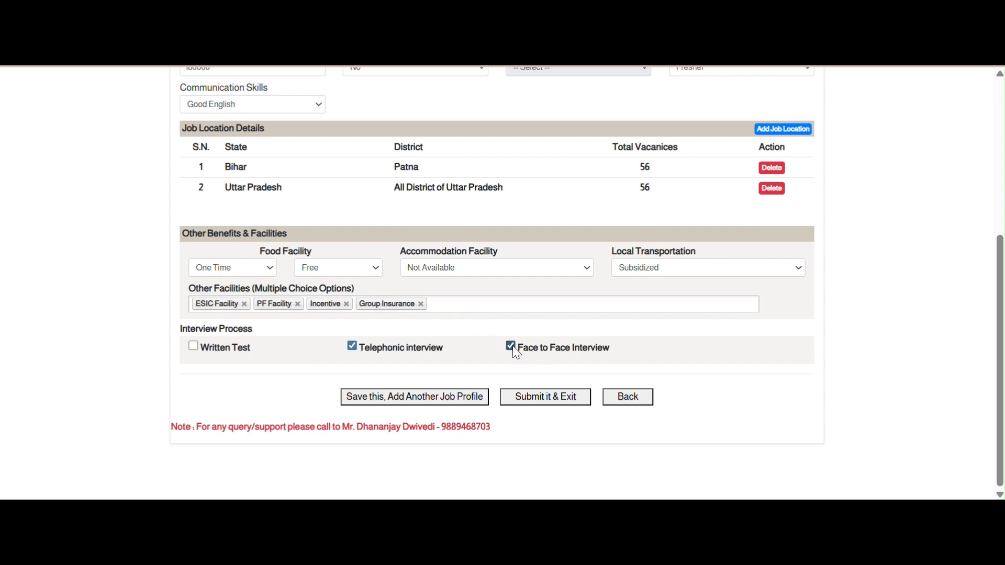
left_click(412, 399)
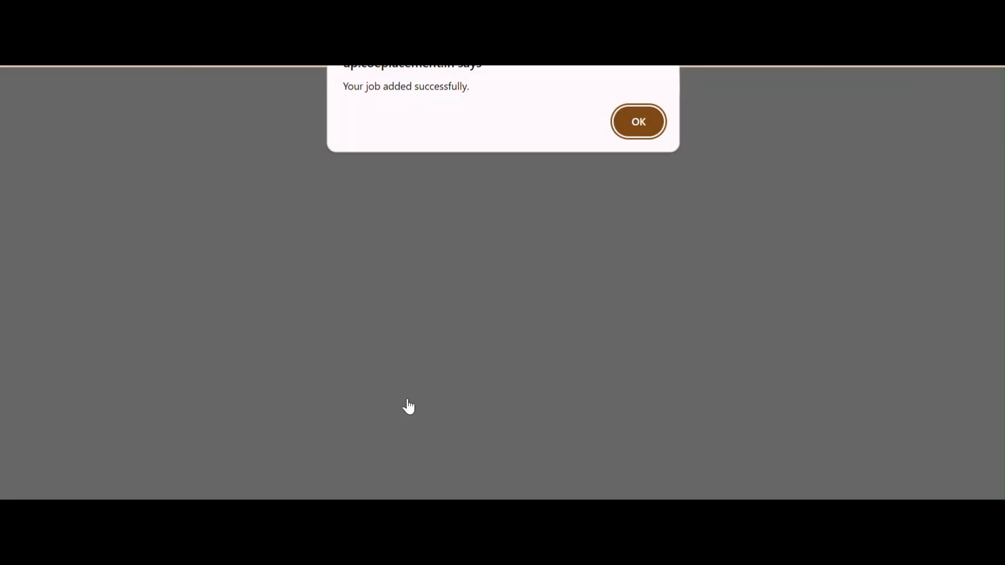
left_click(638, 121)
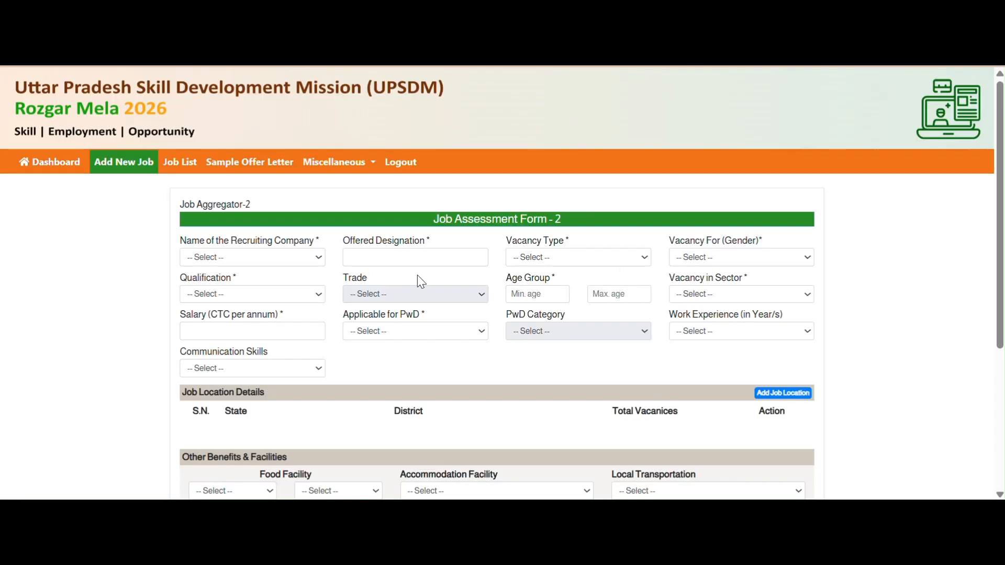
- Pick Maruti as the company, Sales Executive as the designation, On Roll Profile, for Female candidates
left_click_drag(184, 203, 276, 206)
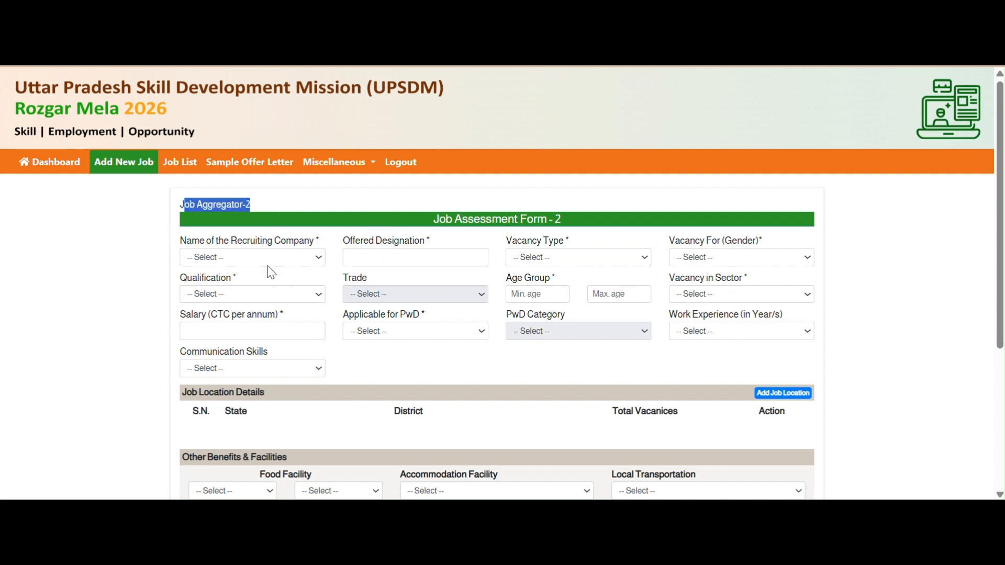
left_click(311, 257)
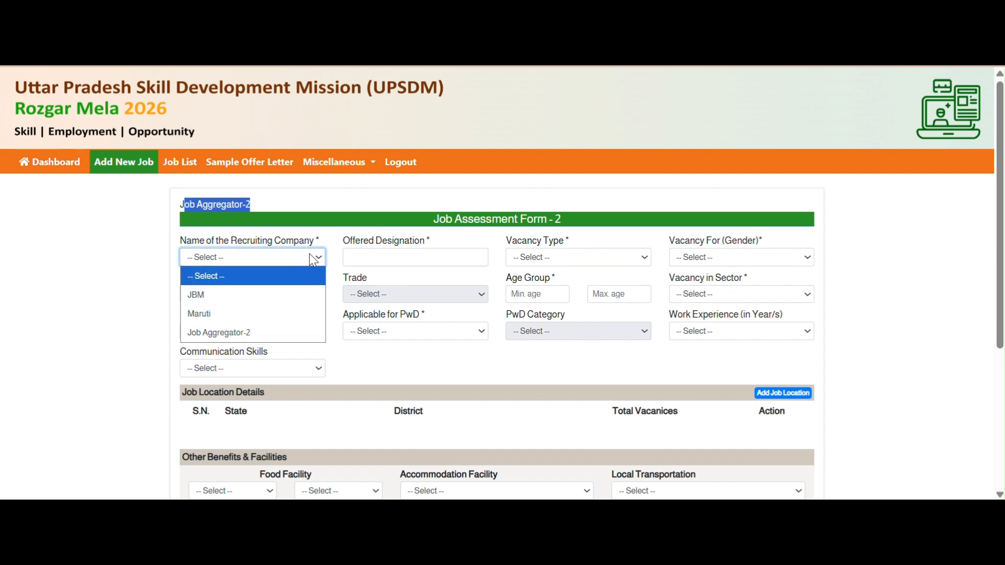
left_click(248, 313)
left_click(415, 258)
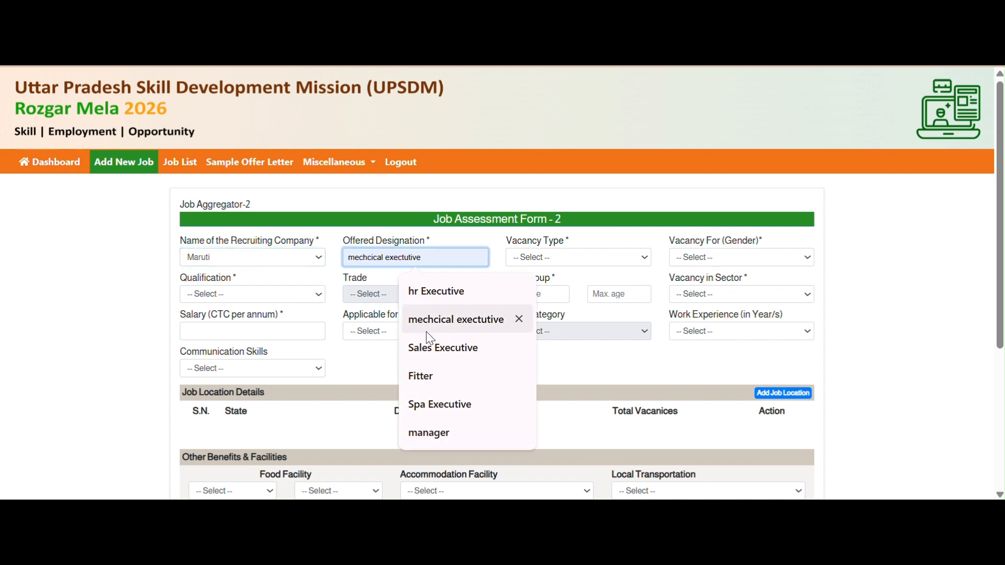
left_click(442, 347)
left_click(571, 266)
left_click(581, 294)
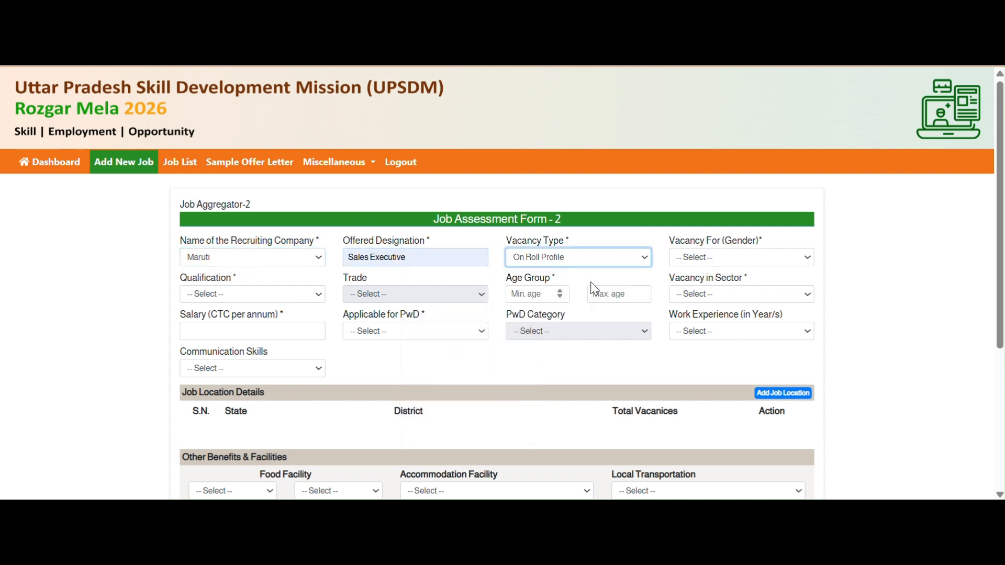
left_click(709, 257)
left_click(704, 311)
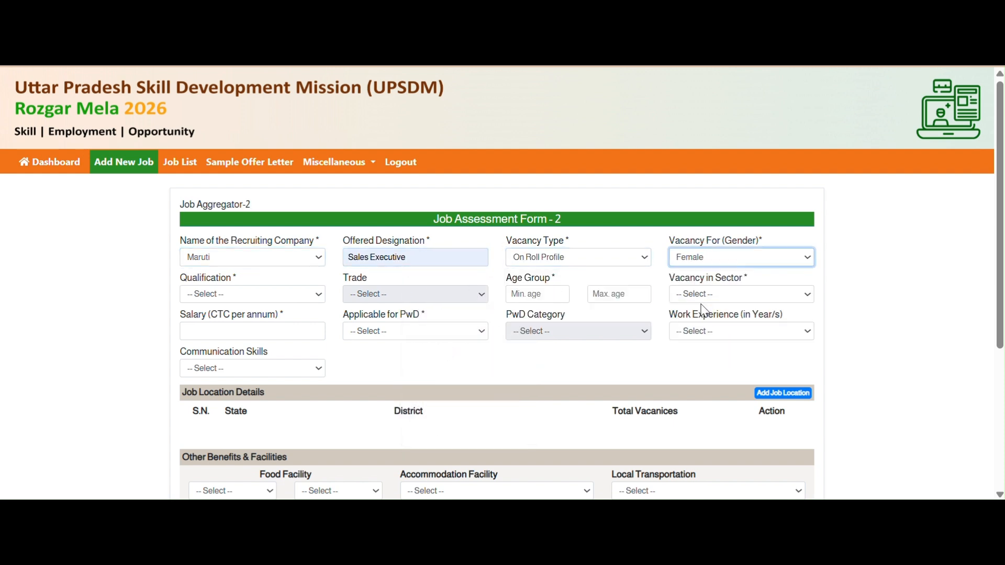
- Require a Post Graduate qualification in Business Analytics, for ages 23 to 45
left_click(307, 299)
scroll(237, 176, "down", 1)
left_click(237, 175)
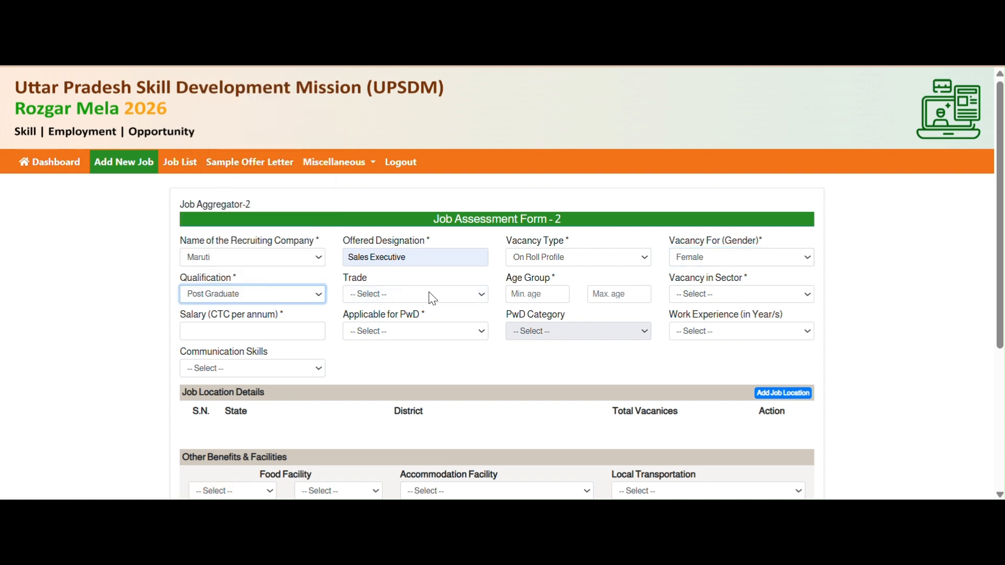
left_click(482, 299)
scroll(388, 204, "down", 1)
left_click(388, 203)
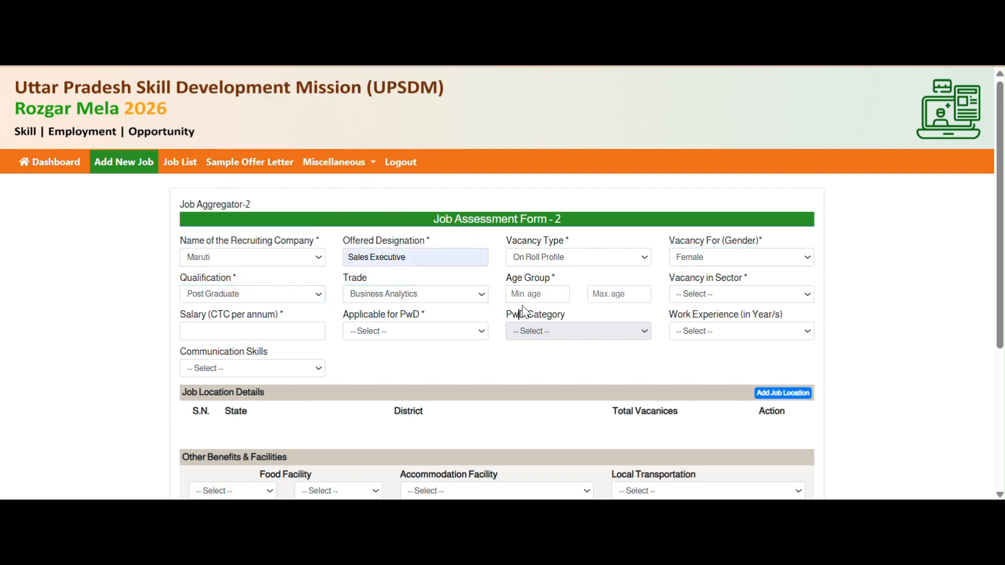
left_click(541, 294)
left_click(603, 292)
type("45")
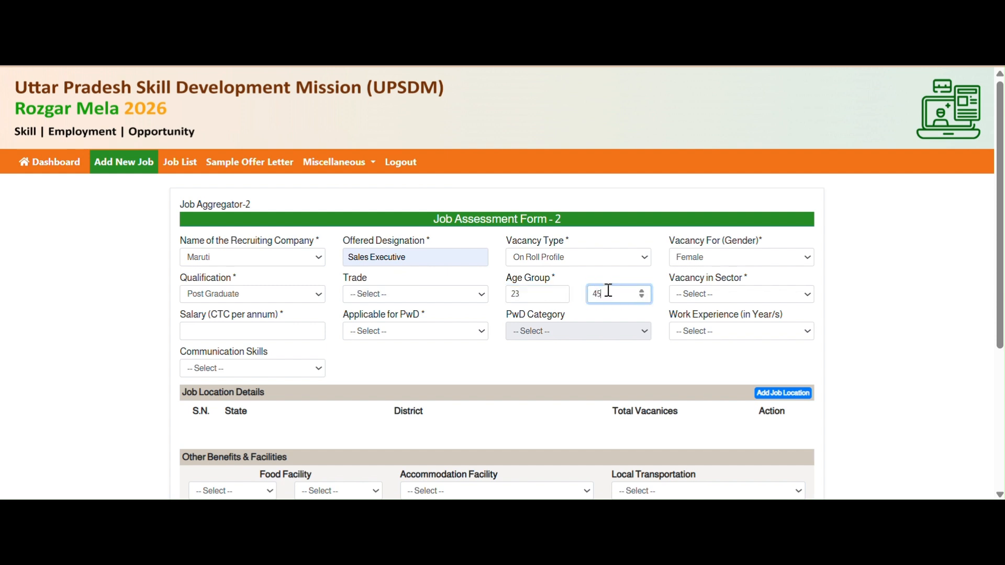
- Set Electronics sector, 600000 salary, PwD No, Experienced (1-3 Y) and Good English
left_click(742, 304)
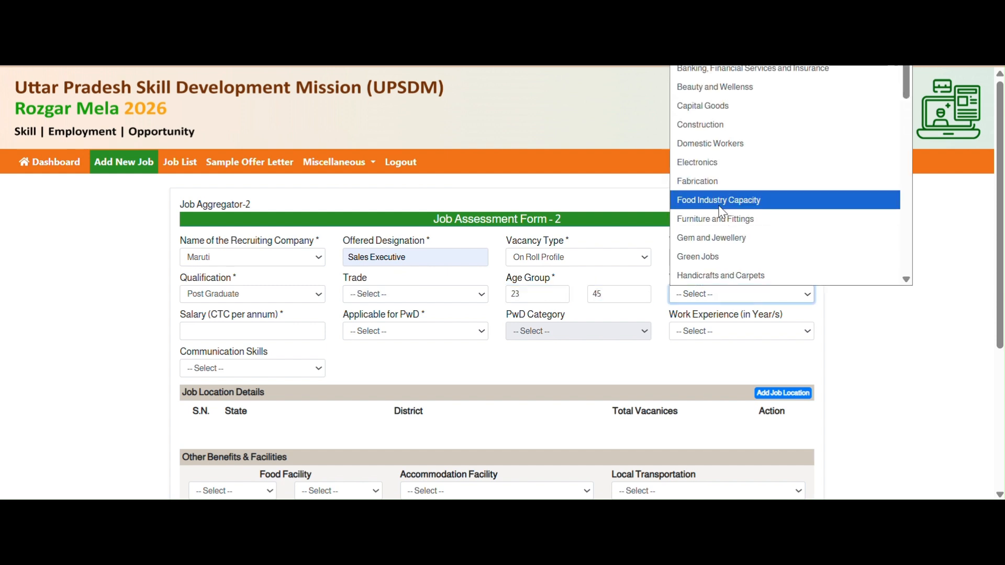
left_click(712, 162)
left_click(230, 334)
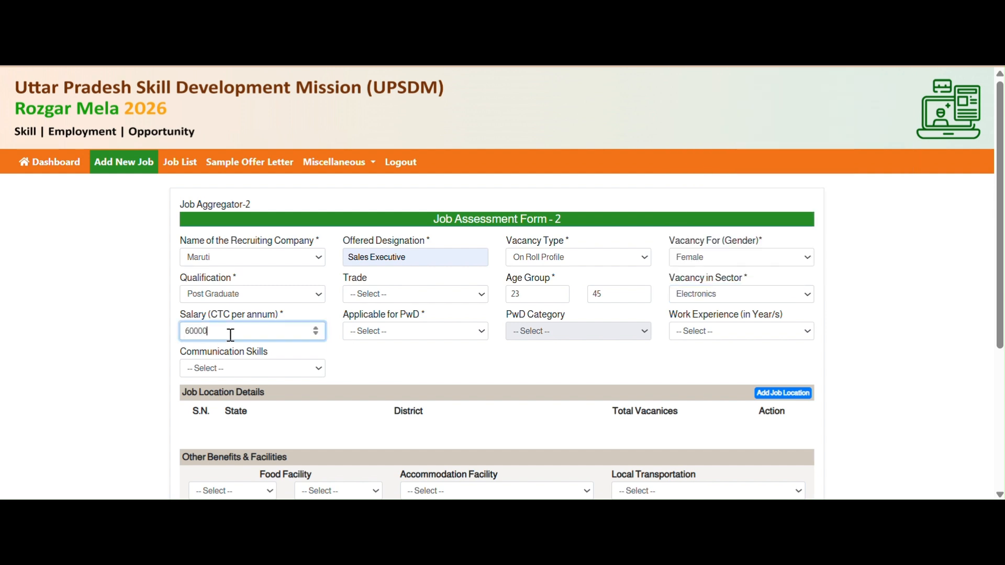
left_click(403, 338)
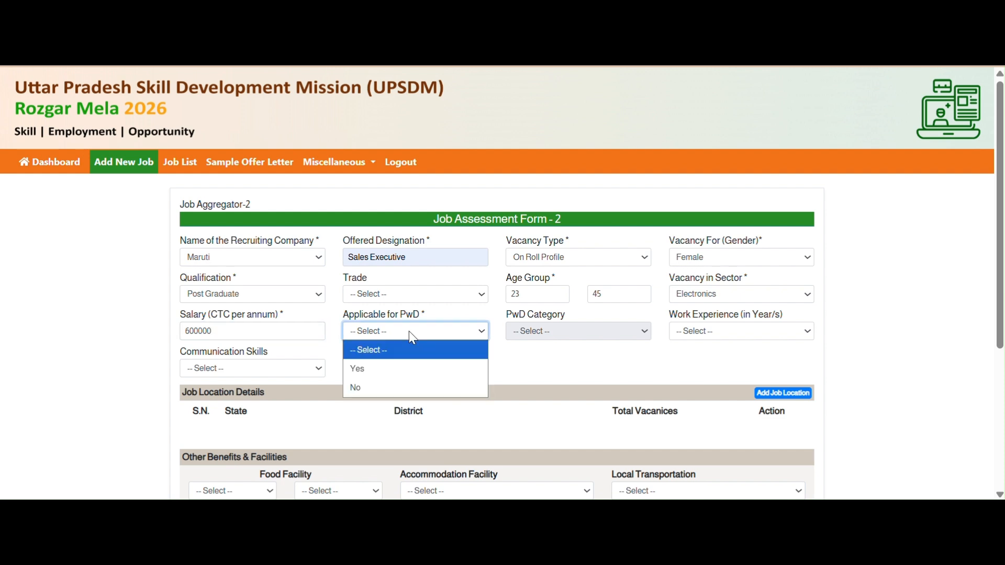
left_click(409, 386)
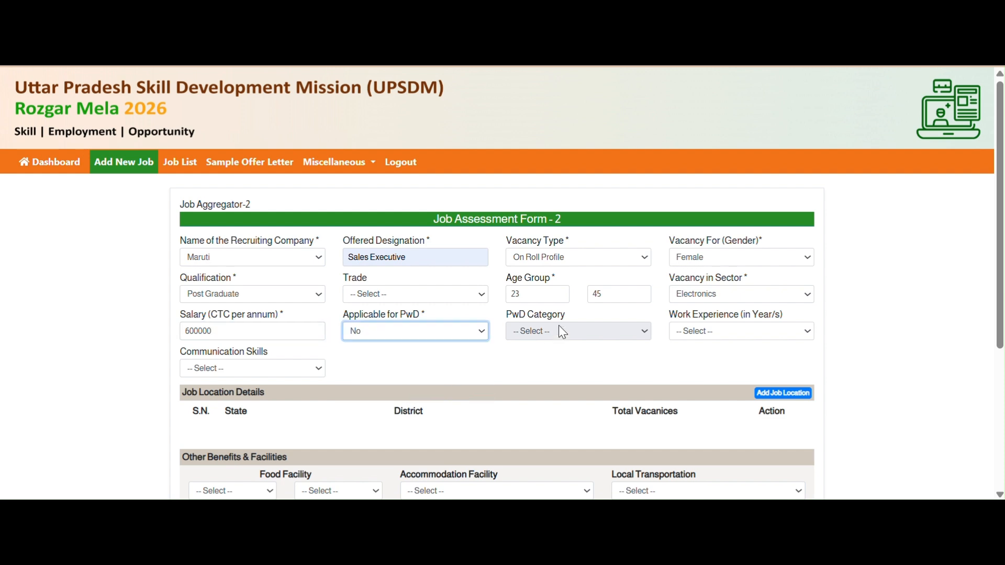
left_click(707, 332)
left_click(722, 404)
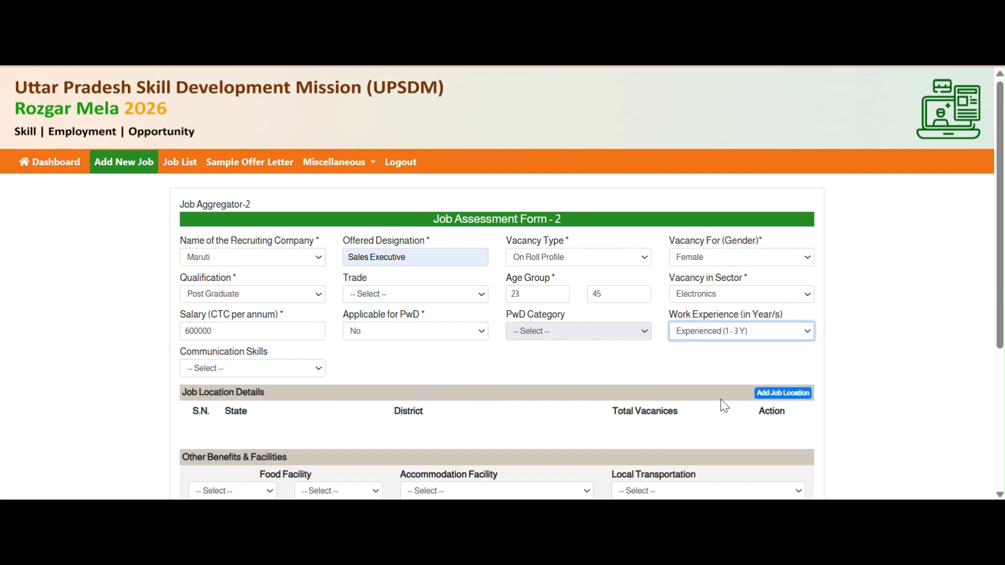
left_click(242, 368)
left_click(234, 444)
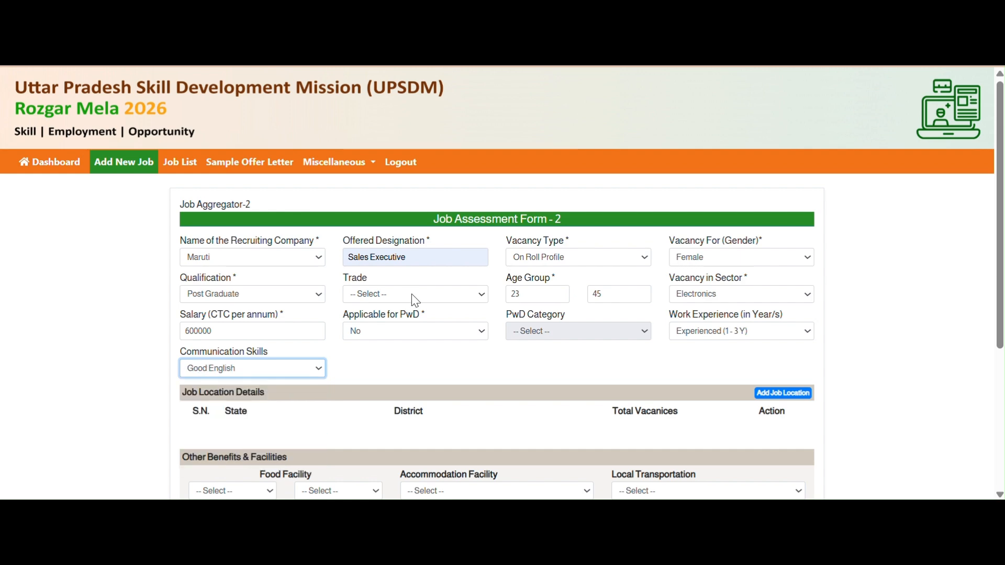
scroll(414, 299, "down", 4)
- Add Uttar Pradesh, Agra with 34 vacancies as a job location, then close the location window
left_click(798, 172)
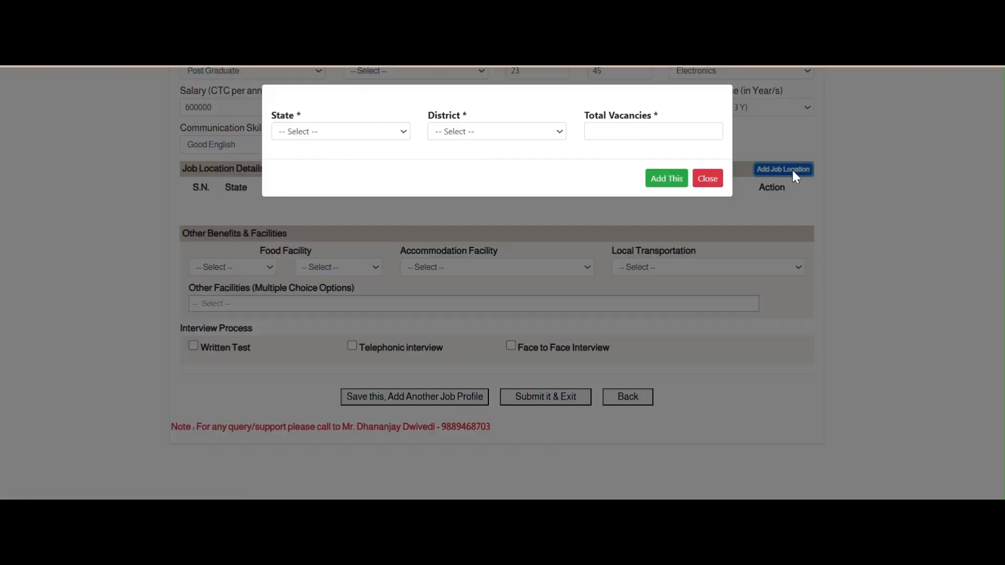
left_click(335, 141)
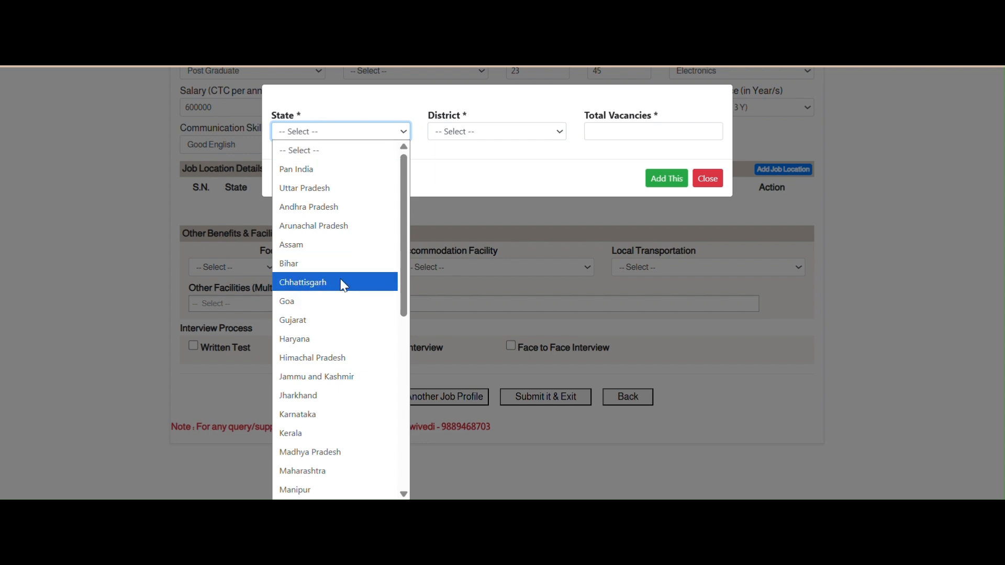
left_click(319, 189)
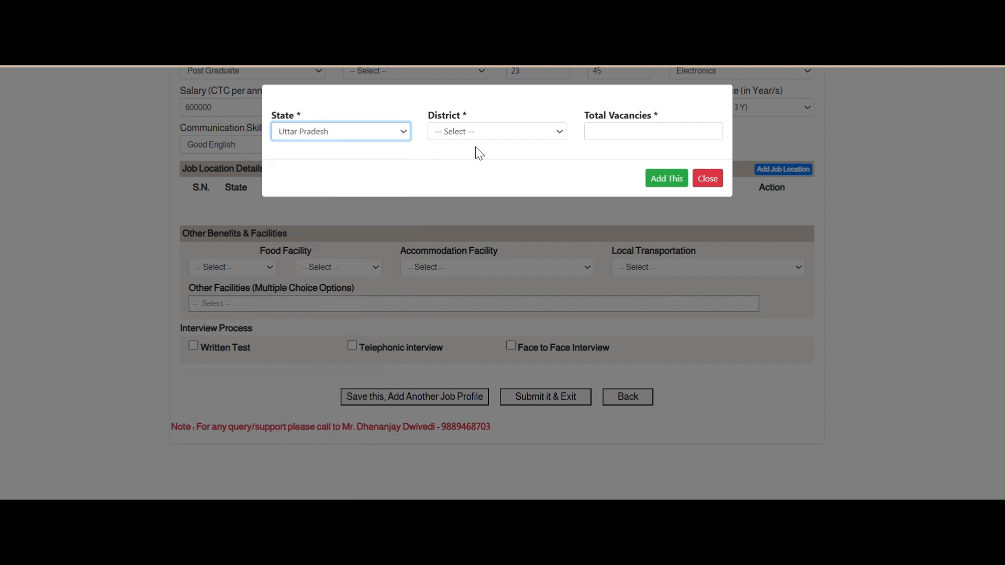
left_click(514, 131)
left_click(478, 188)
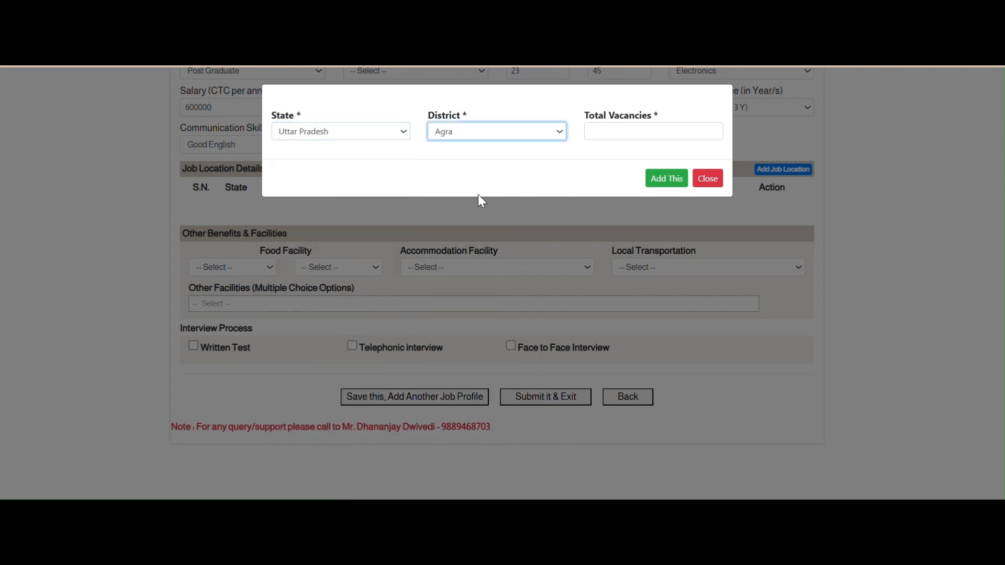
left_click(634, 138)
type("34")
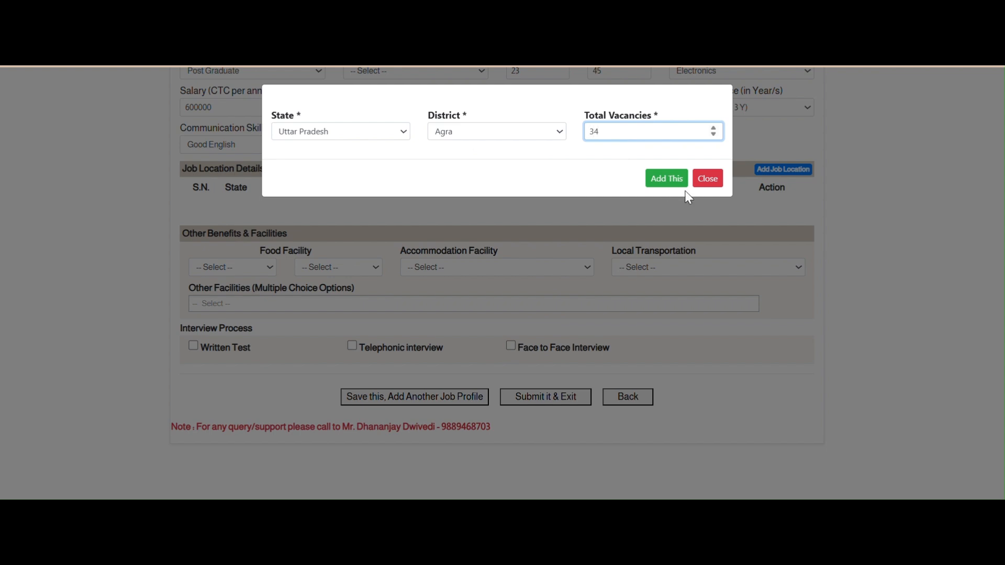
left_click(669, 178)
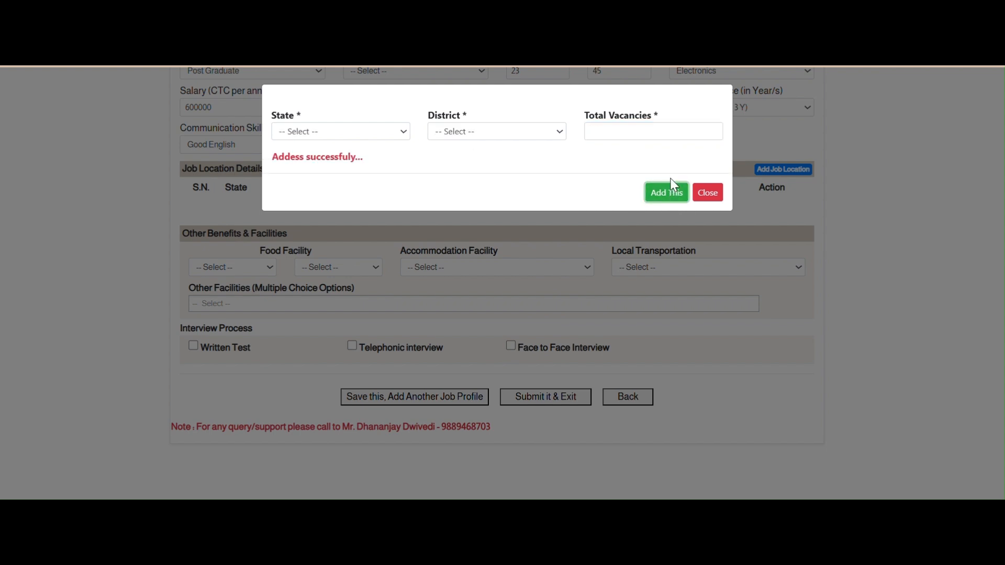
left_click(710, 192)
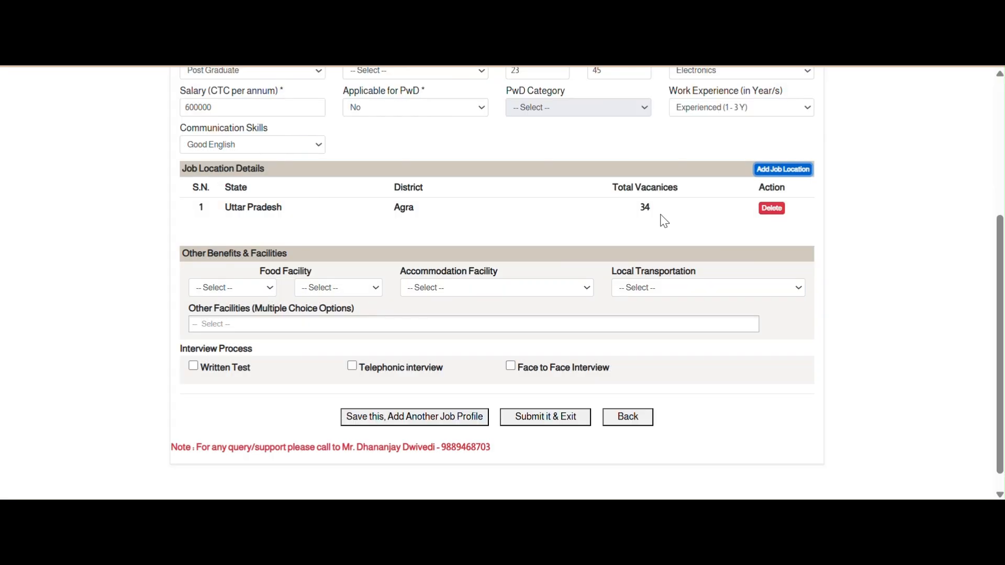
- Set food to One Time and Subsidized, with accommodation and local transportation Not Available
left_click(226, 287)
left_click(250, 343)
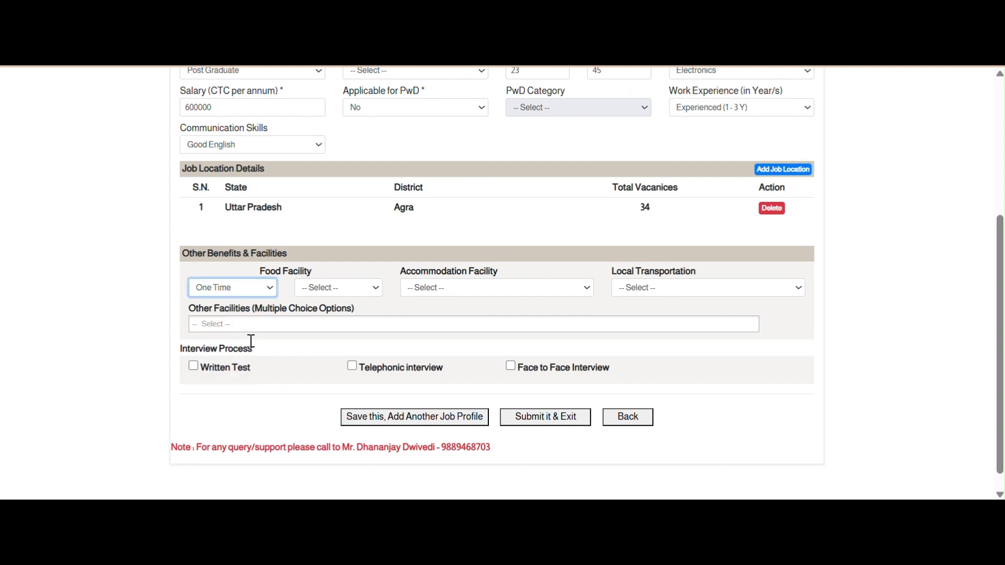
left_click(347, 291)
left_click(343, 344)
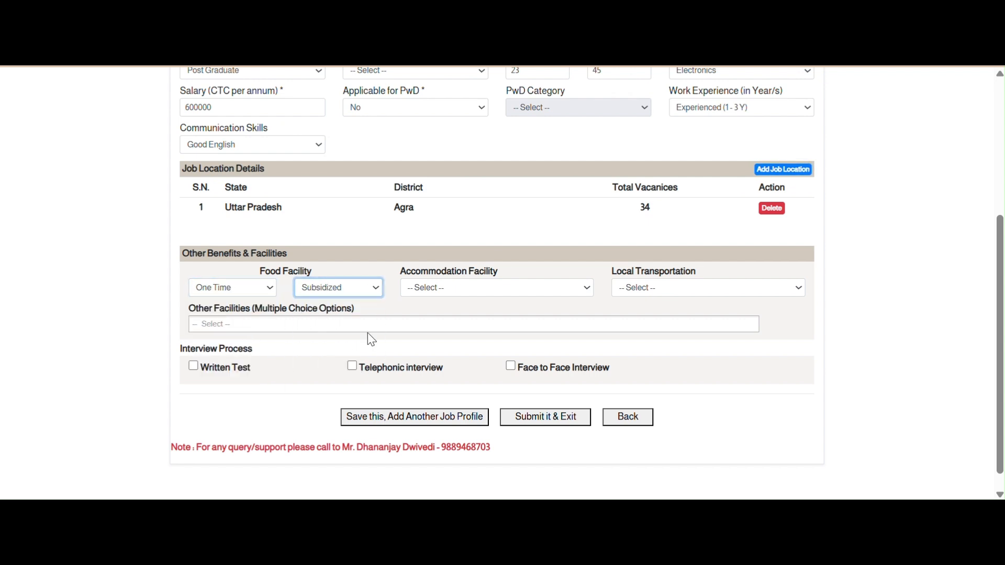
left_click(501, 287)
left_click(442, 367)
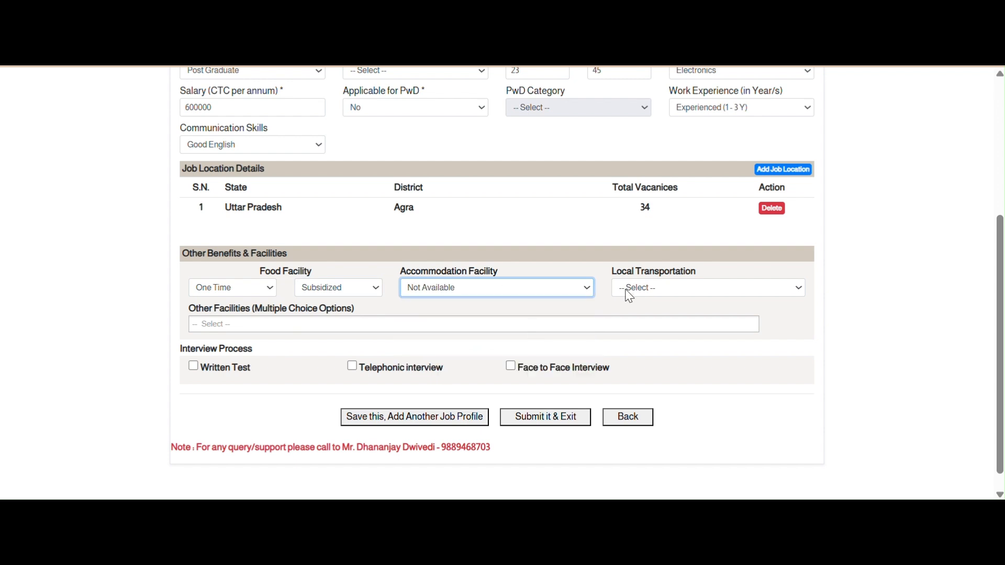
left_click(627, 291)
left_click(638, 362)
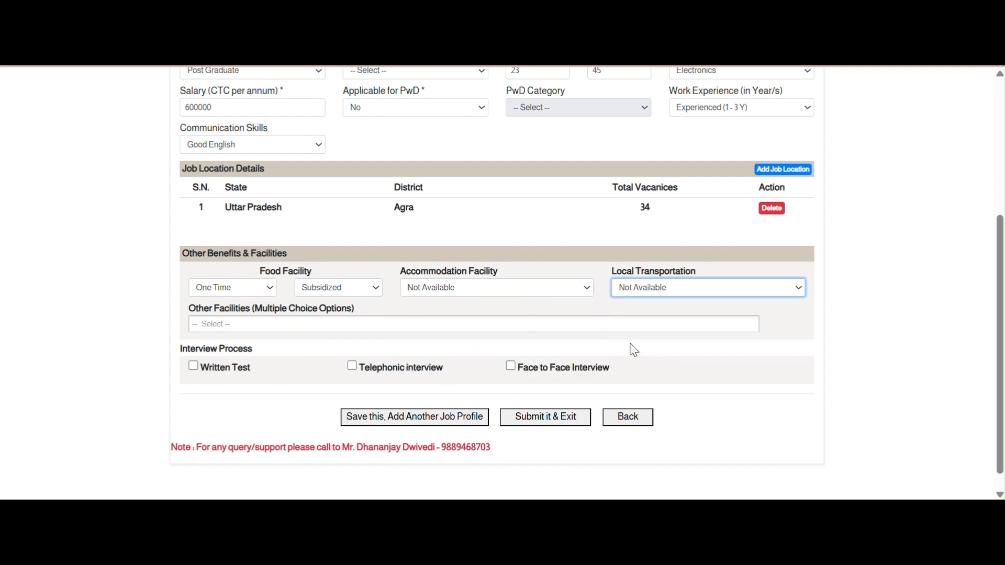
- Choose the other facilities the job offers and review the interview options below
left_click(351, 322)
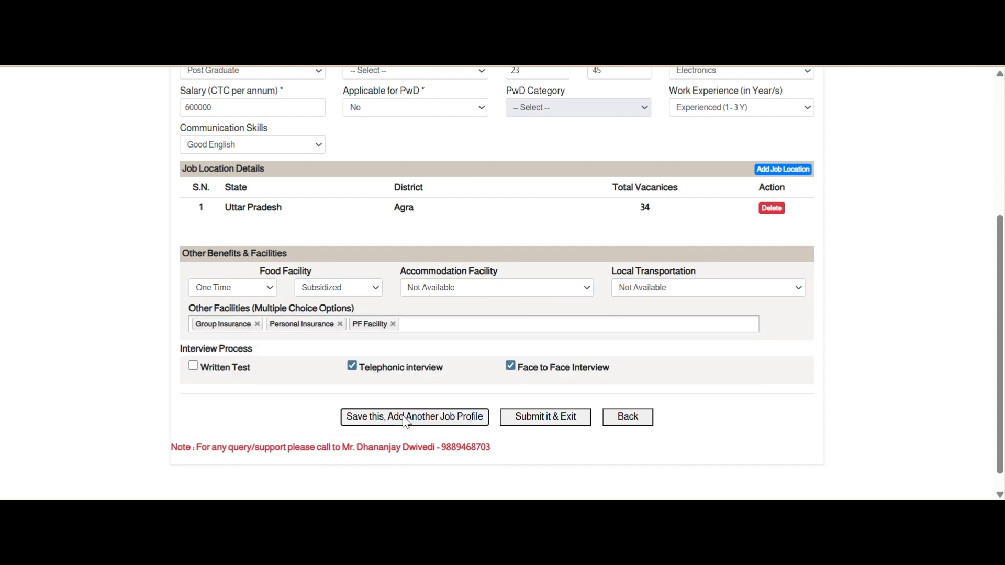
scroll(455, 328, "up", 5)
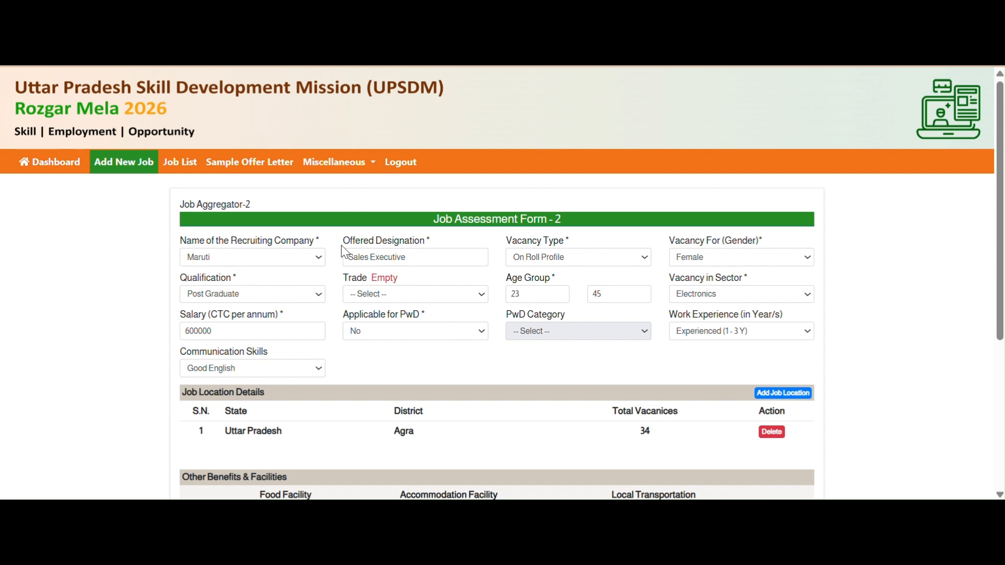
scroll(442, 259, "down", 1)
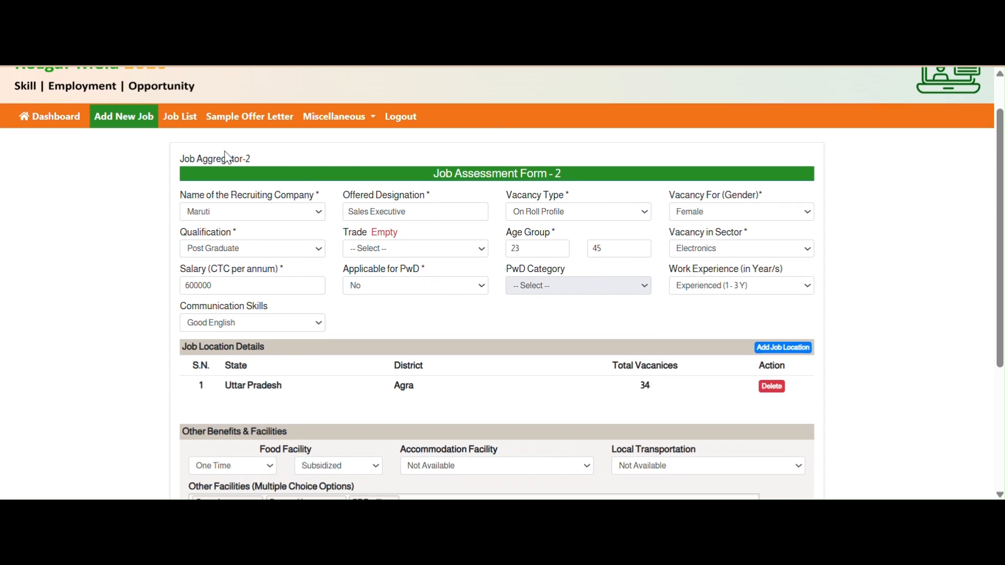
left_click_drag(197, 158, 261, 159)
scroll(407, 178, "down", 3)
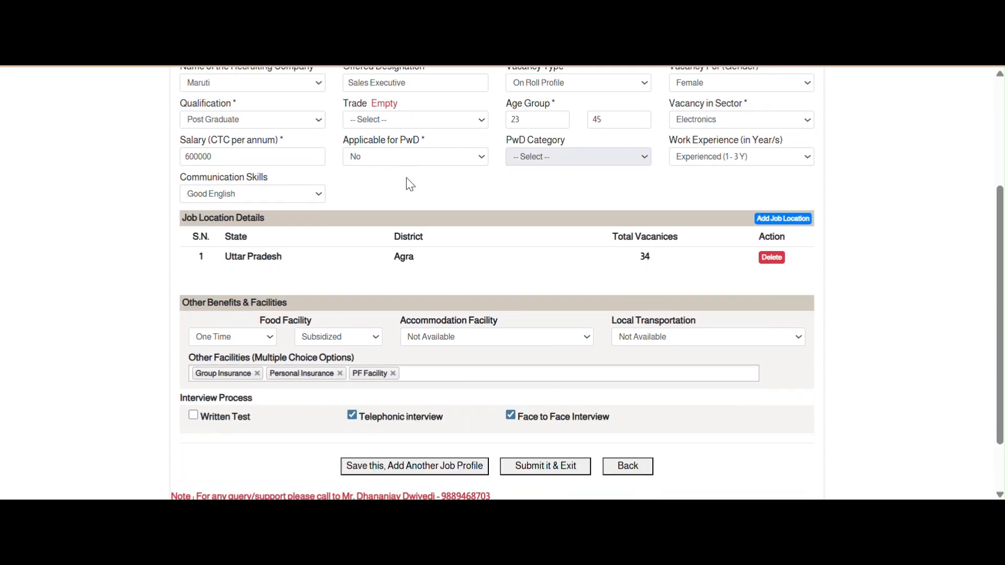
scroll(407, 178, "down", 2)
scroll(407, 179, "up", 5)
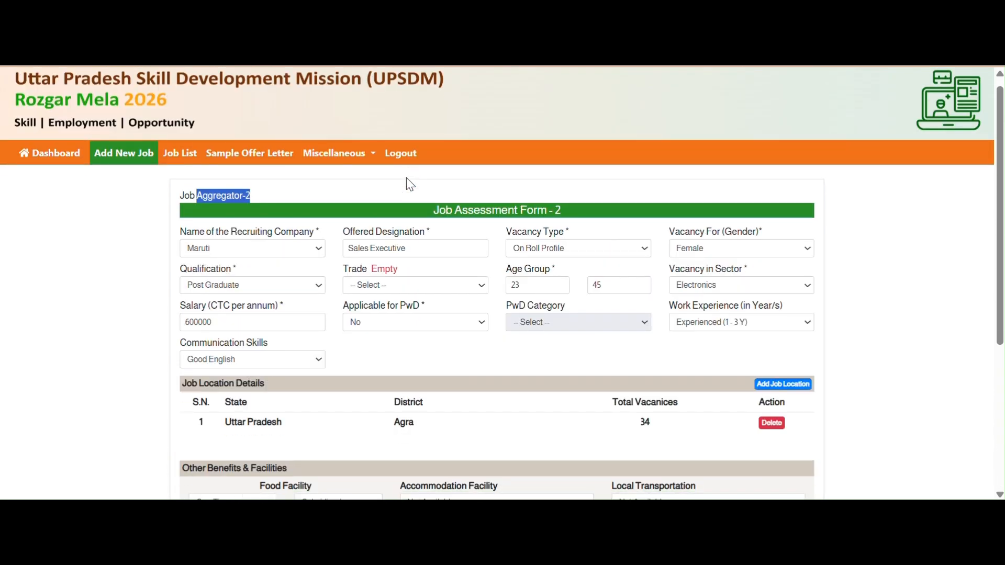
scroll(410, 185, "down", 5)
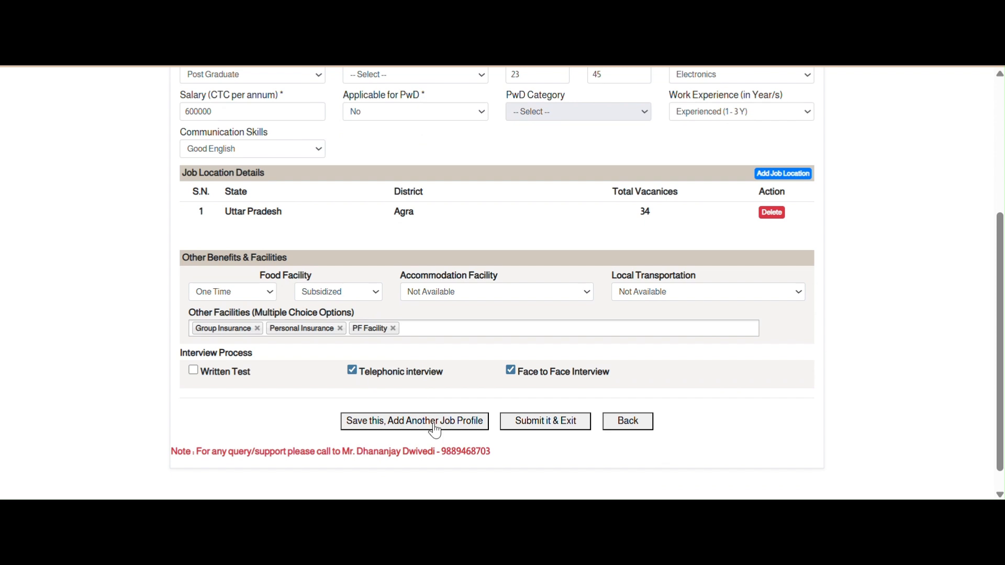
- Save with 'Save this, Add Another Job Profile' and pick a trade for the next profile
left_click(445, 427)
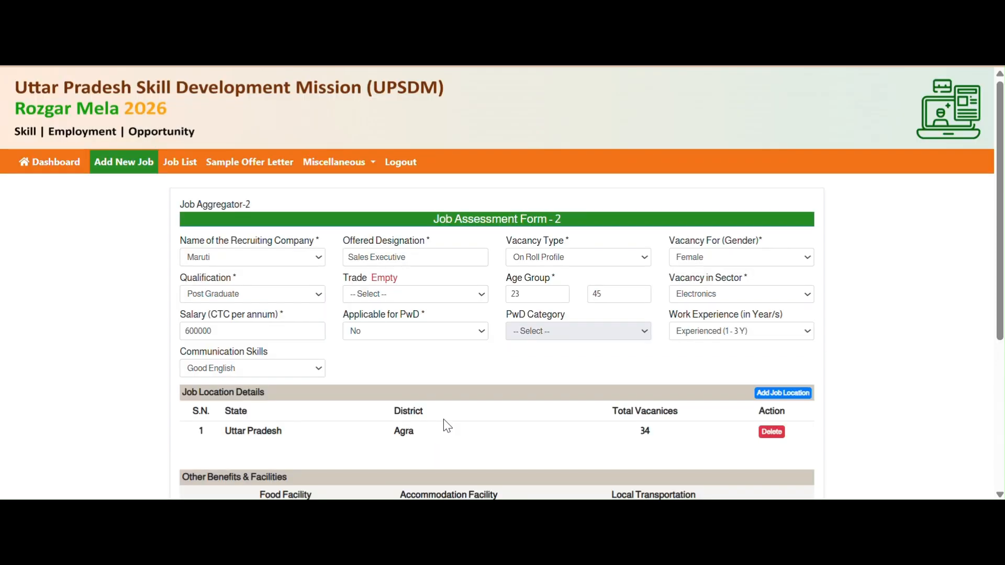
left_click(398, 290)
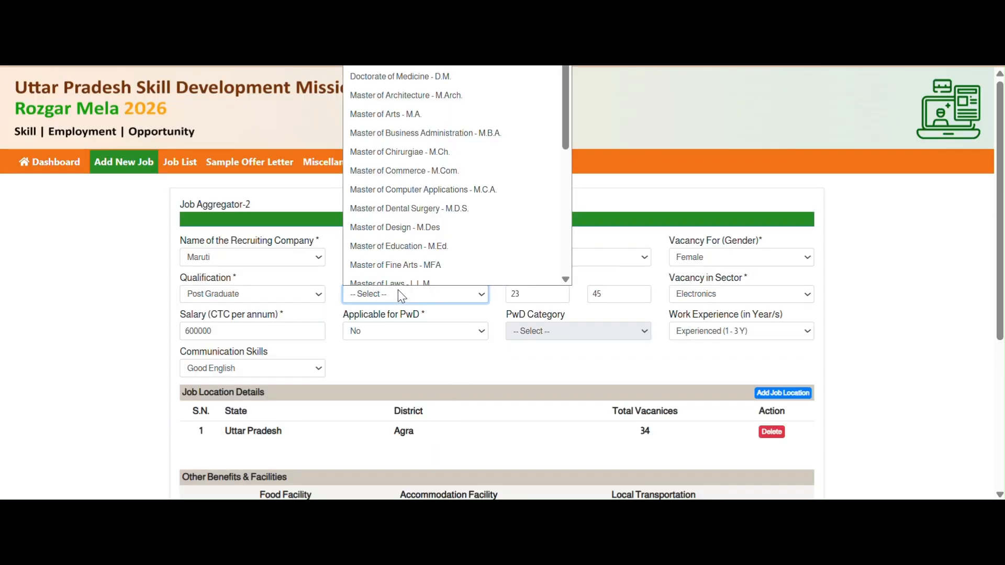
left_click(416, 203)
scroll(478, 333, "down", 5)
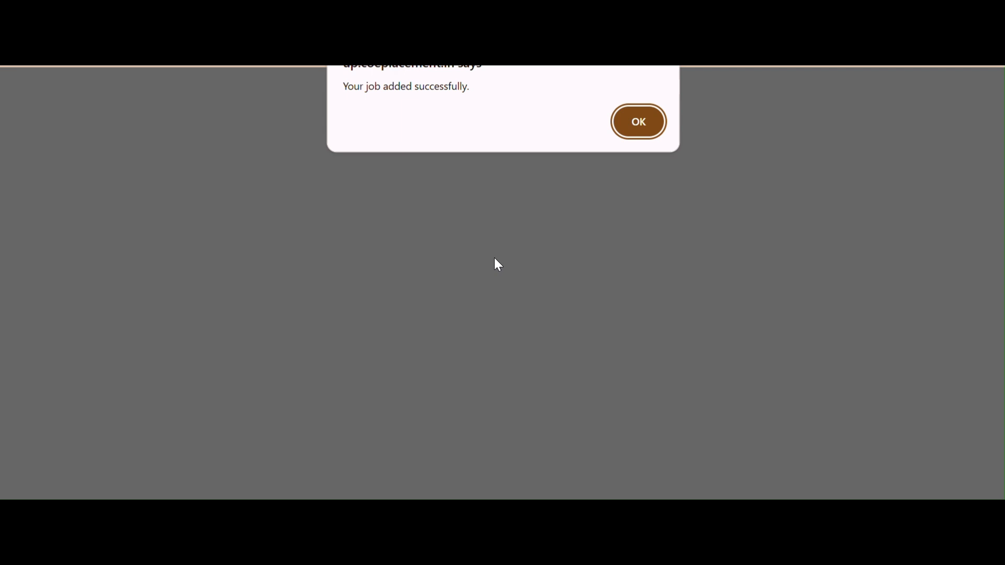
- Dismiss the success message, then choose JBM, VP designation, On Roll Profile, for Male candidates
left_click(627, 118)
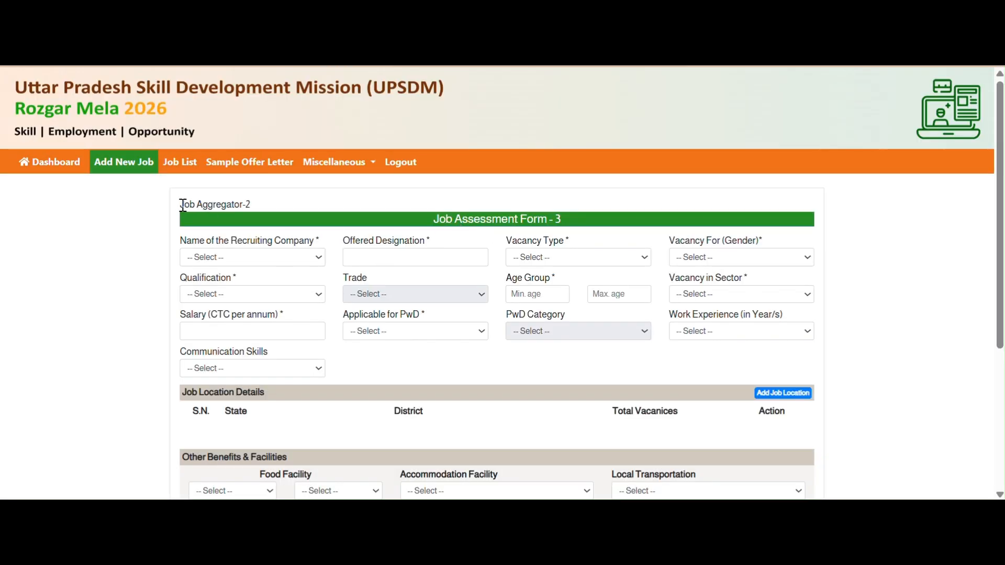
left_click_drag(183, 205, 251, 205)
left_click(301, 258)
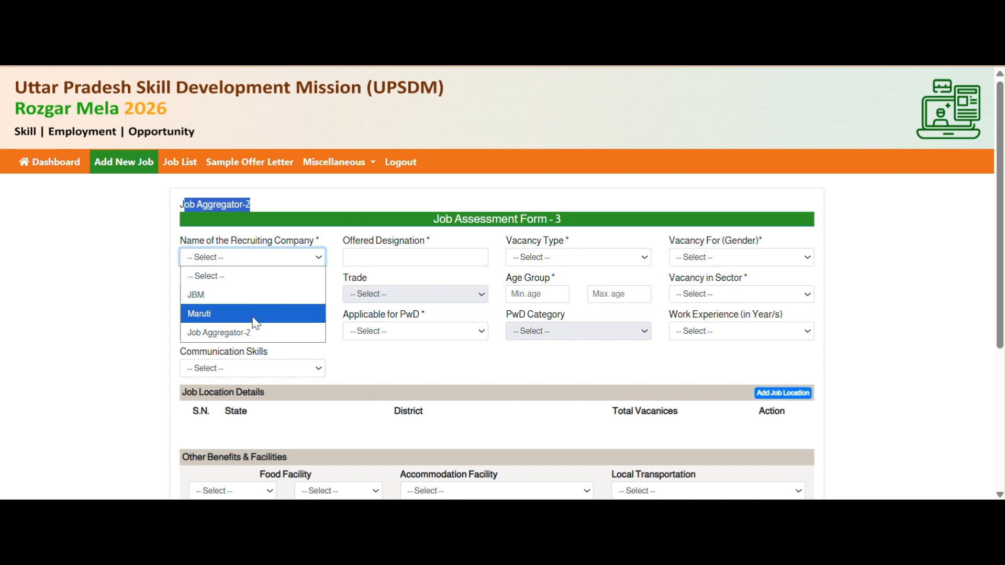
left_click(252, 295)
left_click(408, 251)
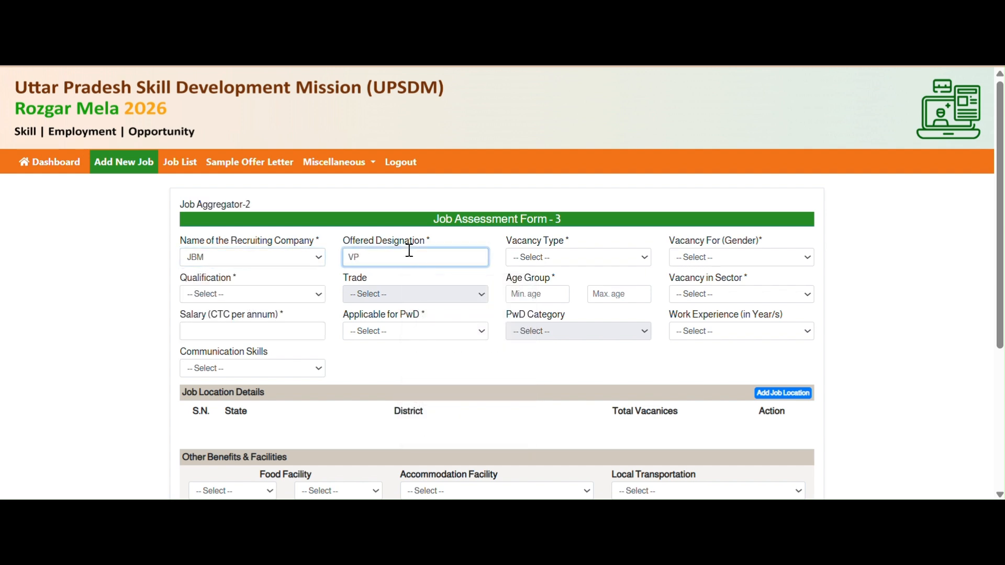
left_click(555, 265)
left_click(569, 290)
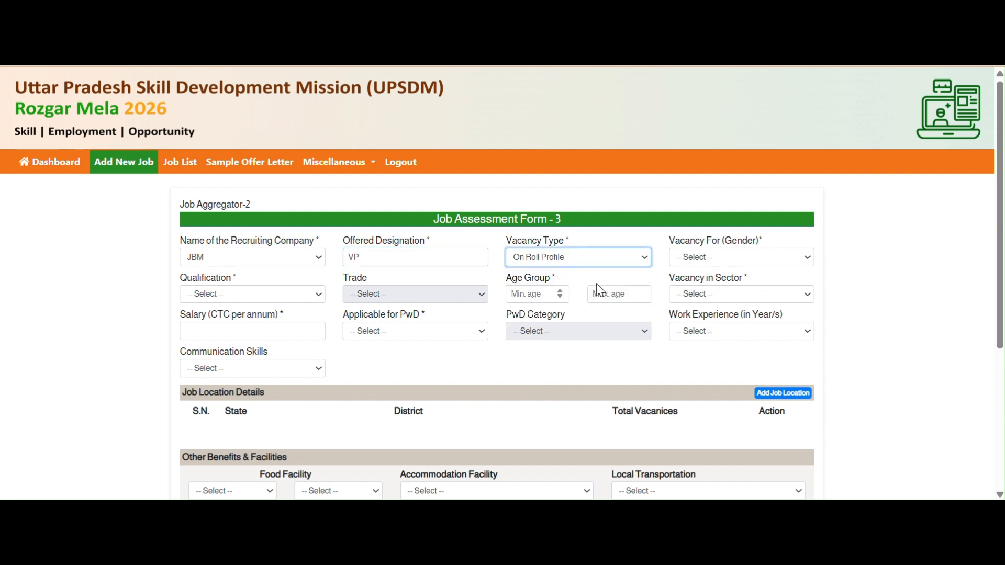
left_click(737, 260)
left_click(716, 292)
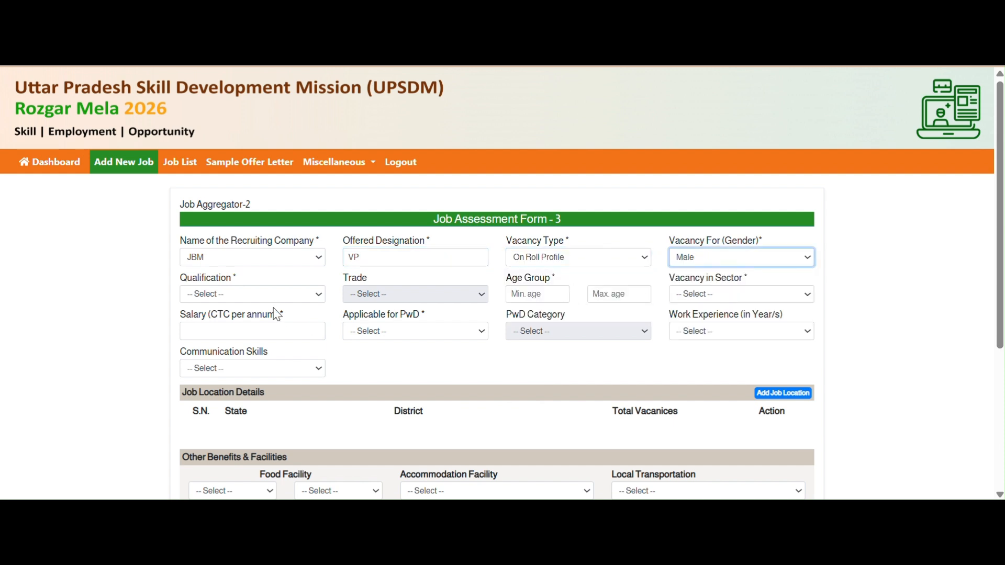
- Require an MBA in Import & Export trade, for ages 45 to 55
left_click(285, 300)
left_click(220, 198)
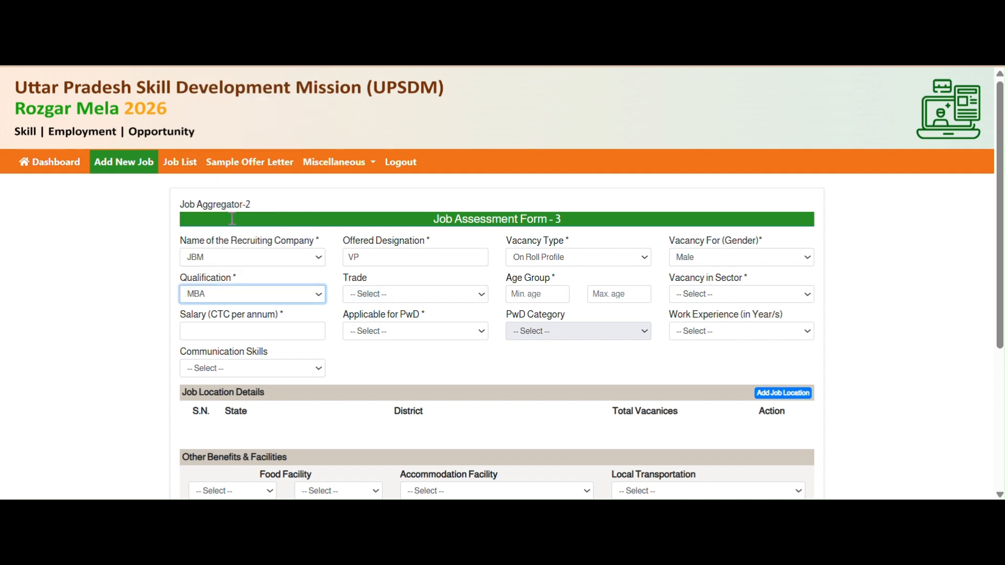
left_click(464, 294)
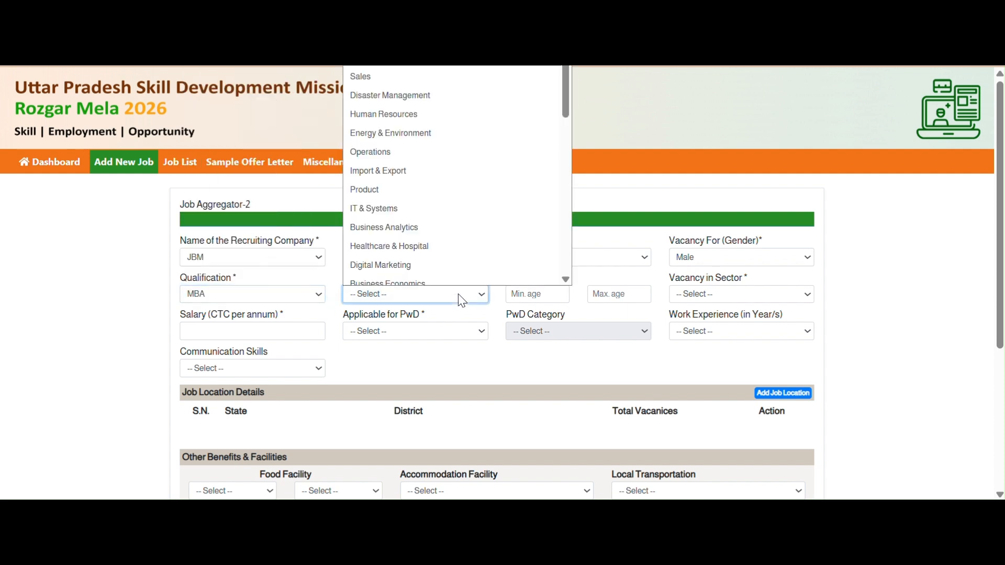
left_click(421, 162)
left_click(539, 299)
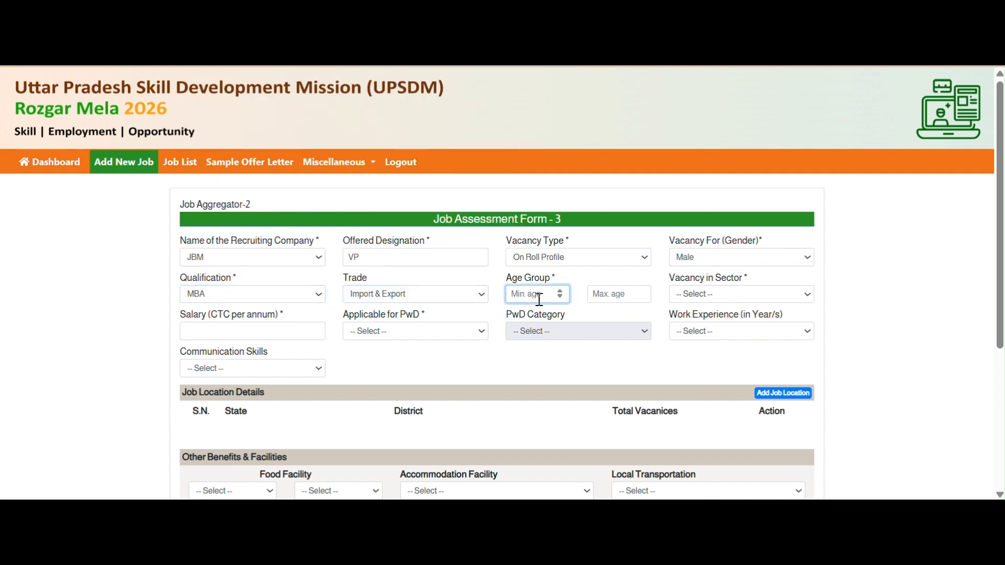
left_click(627, 294)
type("55")
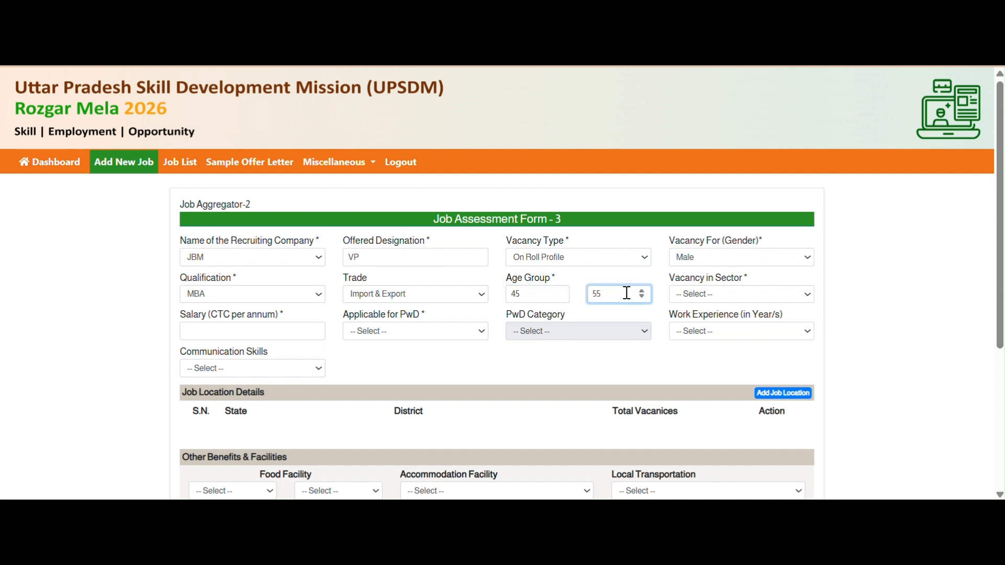
- Set Construction sector, 1200000 salary, PwD No, Experienced (10+ Y) and Good English
left_click(739, 296)
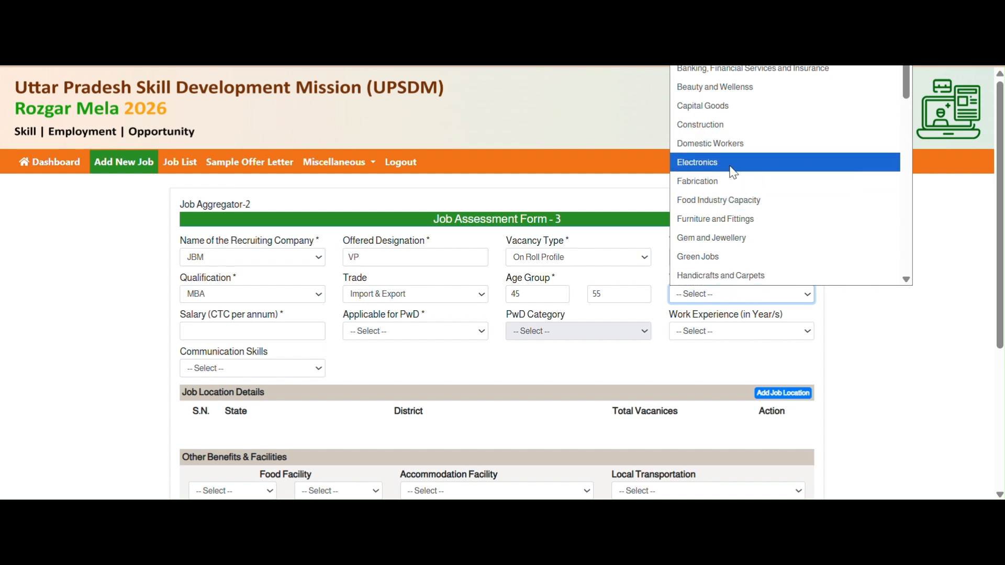
left_click(742, 129)
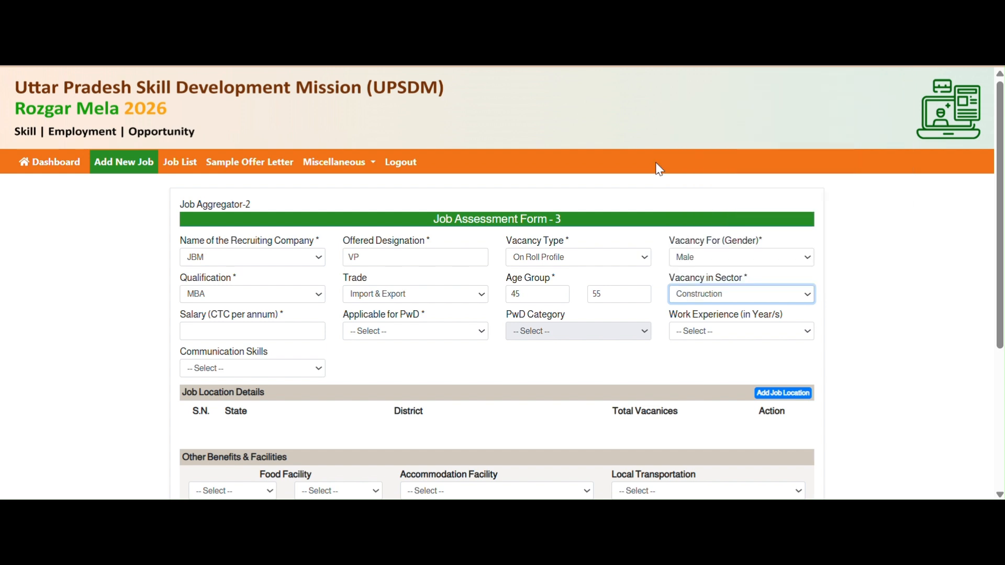
left_click(273, 336)
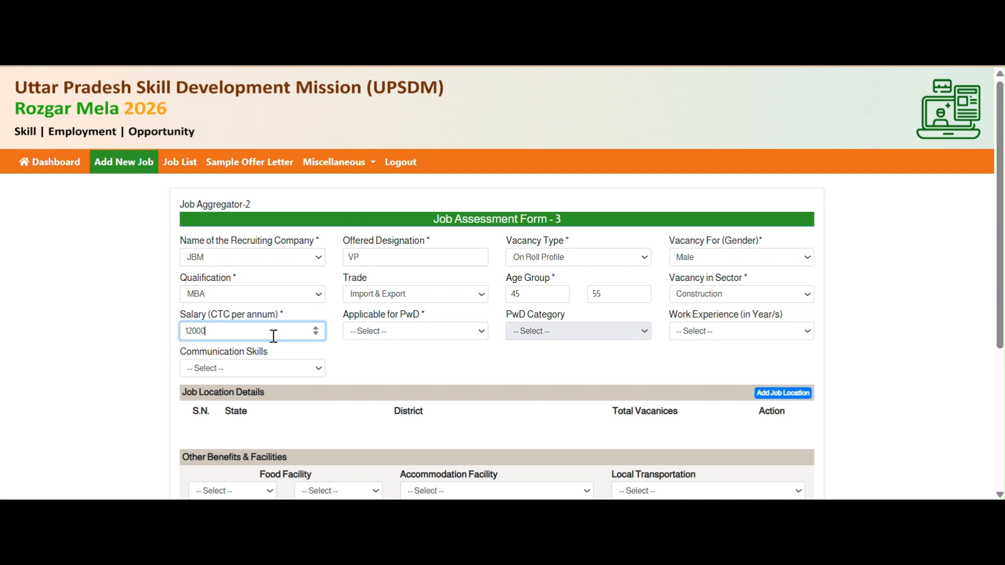
left_click(442, 335)
left_click(400, 384)
left_click(744, 335)
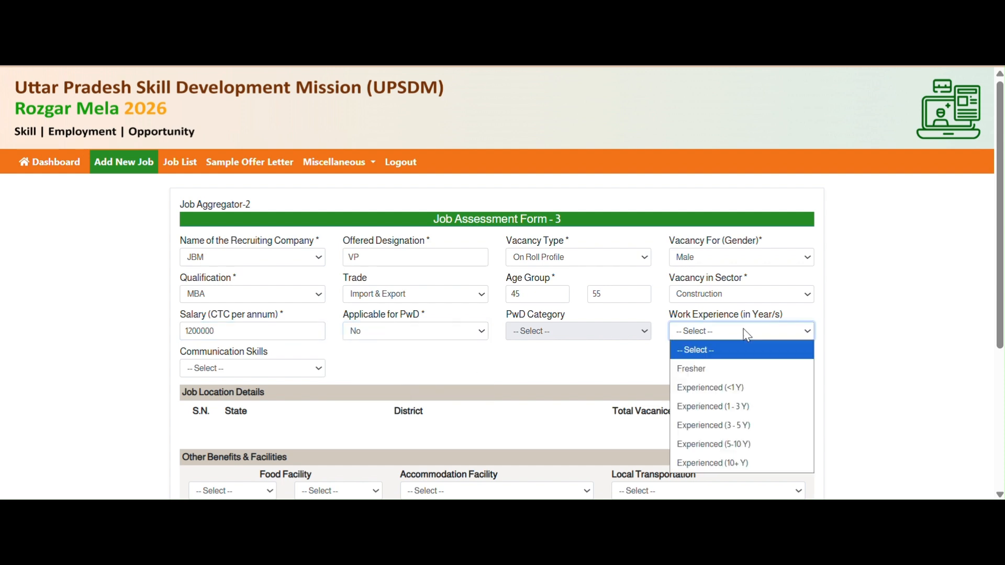
left_click(743, 459)
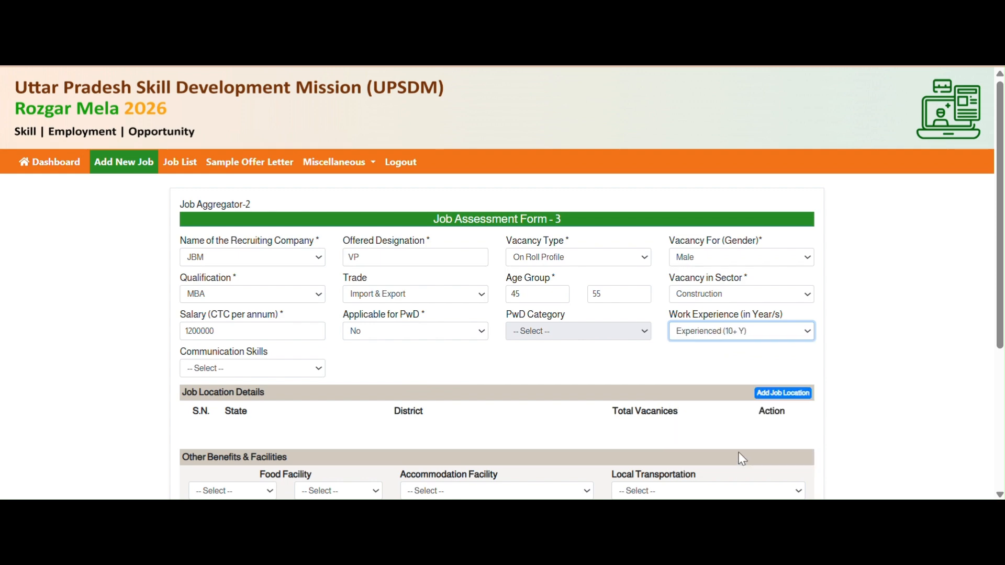
left_click(252, 368)
left_click(277, 443)
scroll(465, 327, "down", 3)
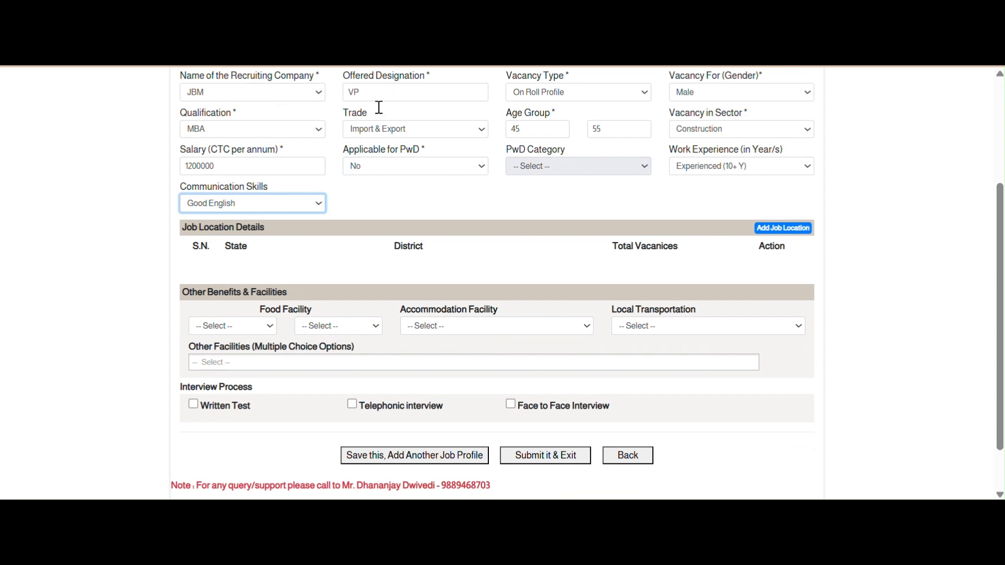
- Add Delhi, Central Delhi with 1 vacancy as the job location, then close the form
left_click(800, 228)
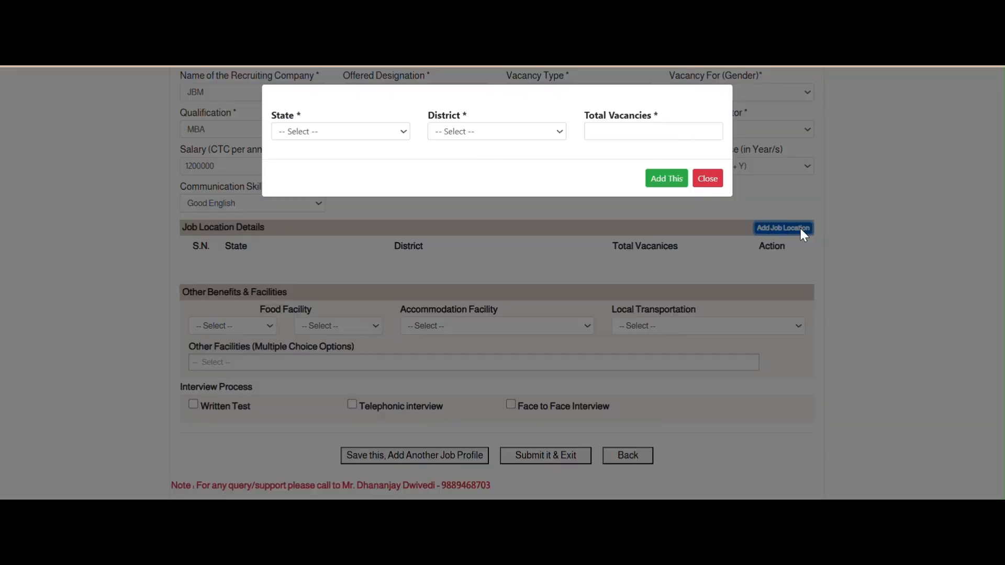
left_click(325, 131)
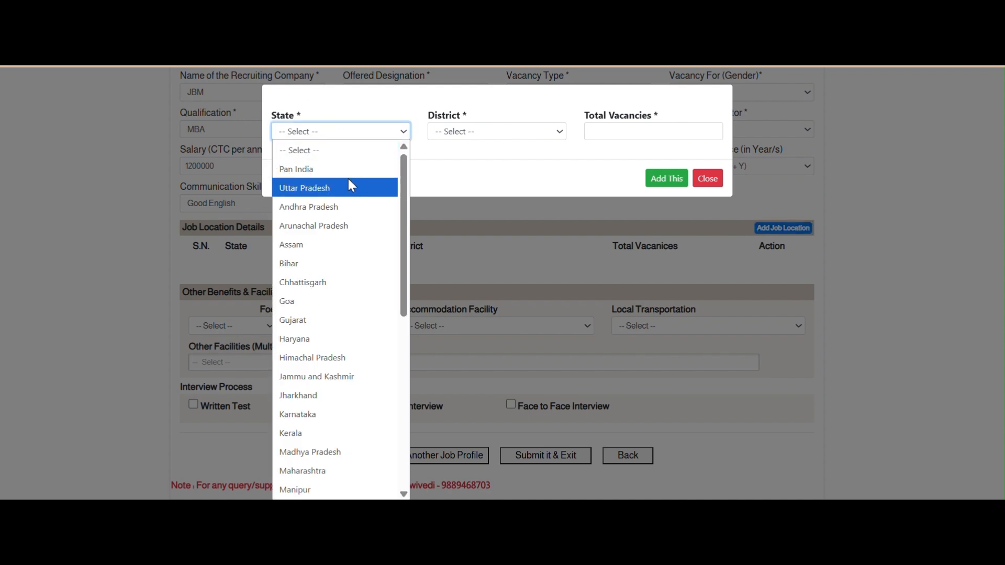
type("de")
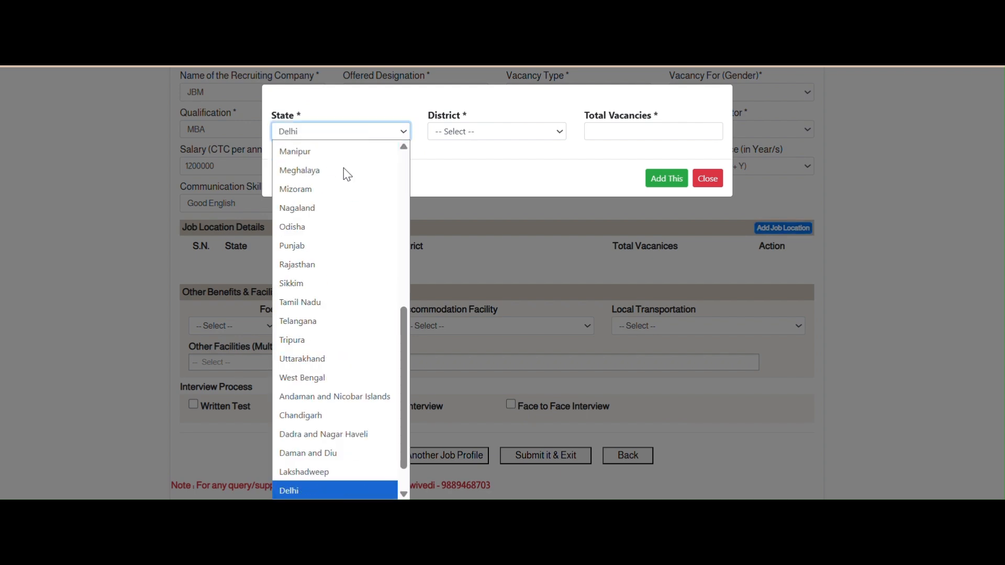
key("Return")
left_click(545, 132)
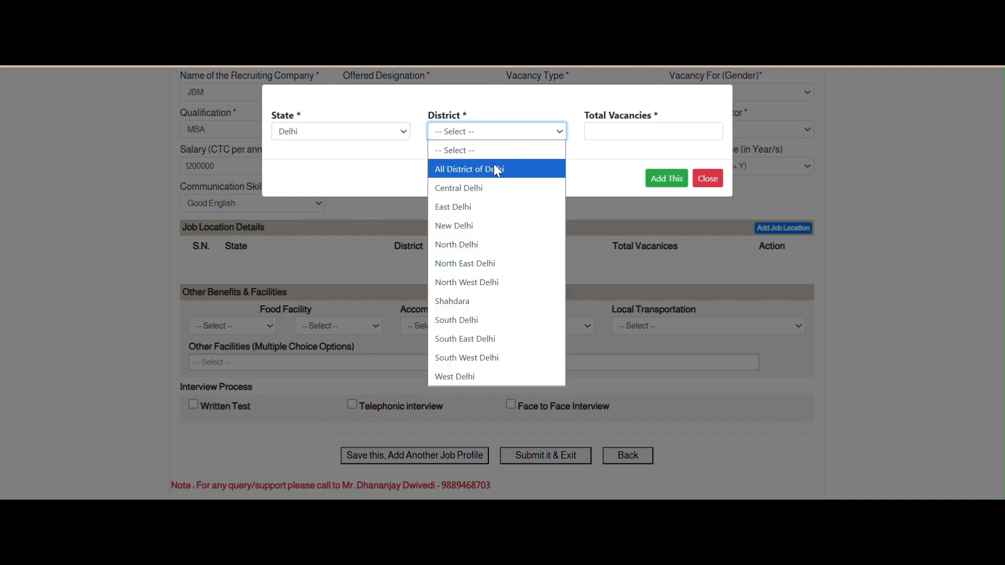
left_click(482, 188)
left_click(638, 128)
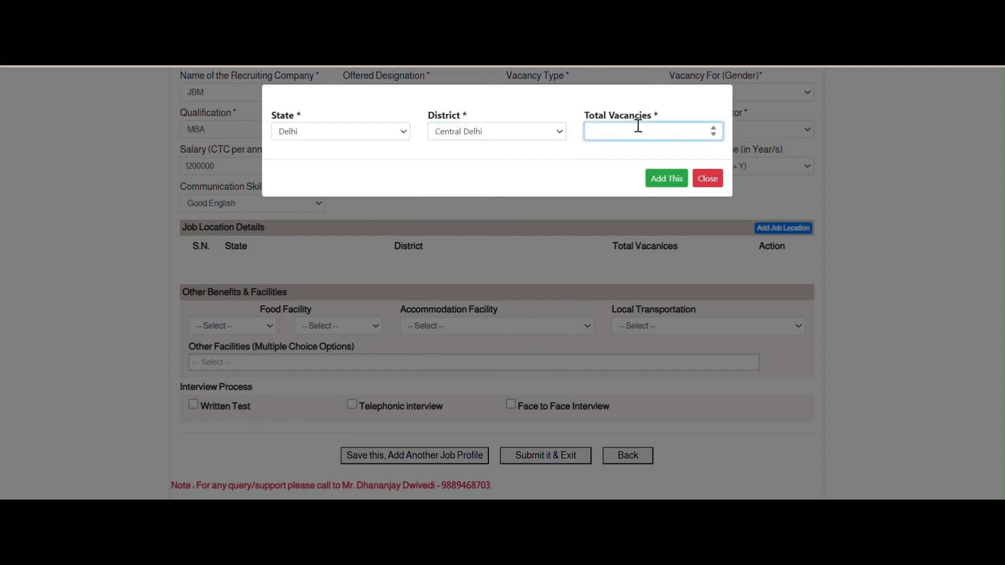
left_click(670, 181)
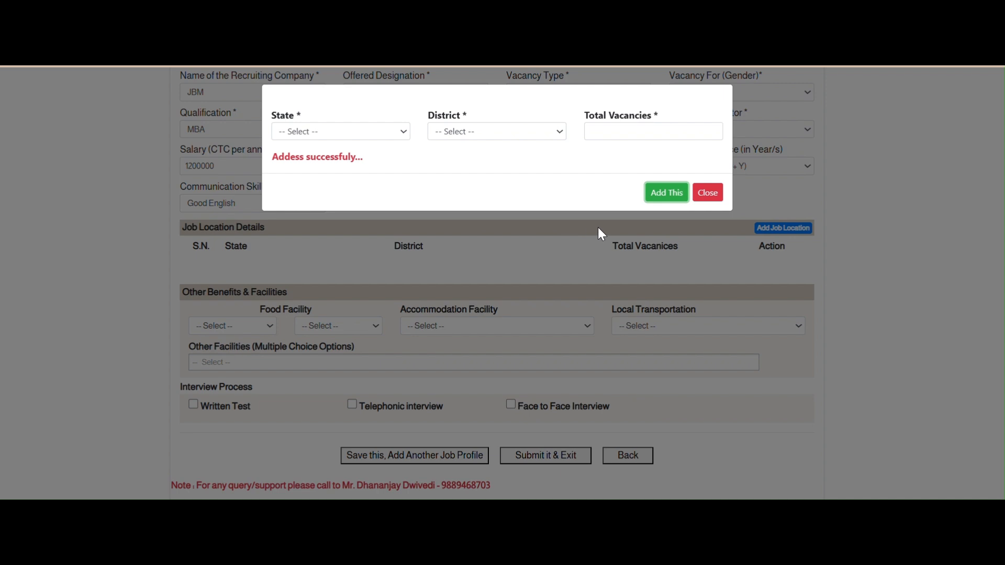
left_click(709, 195)
- Set food to All Meals and Subsidized, accommodation Free, and local transportation Subsidized
left_click(235, 347)
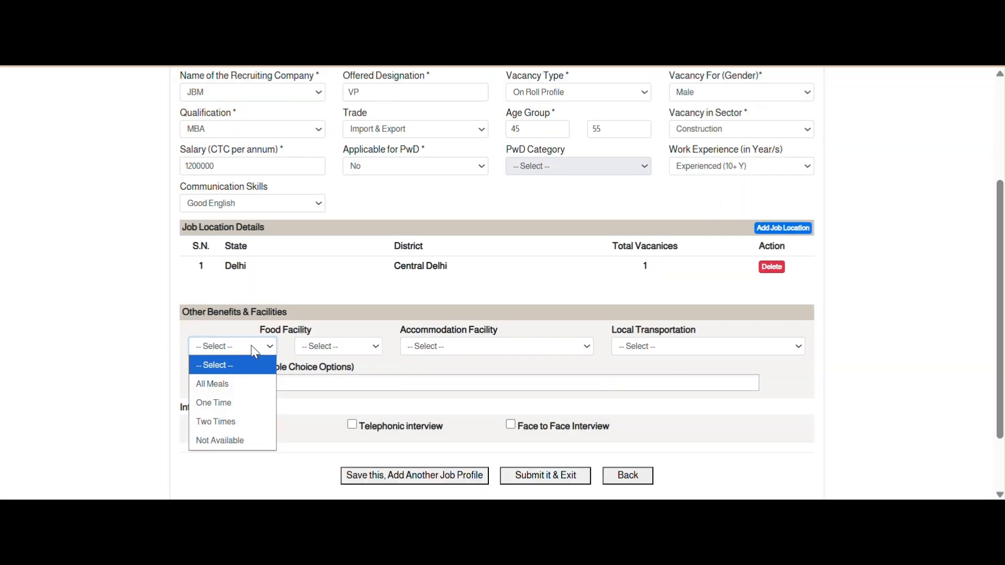
left_click(257, 384)
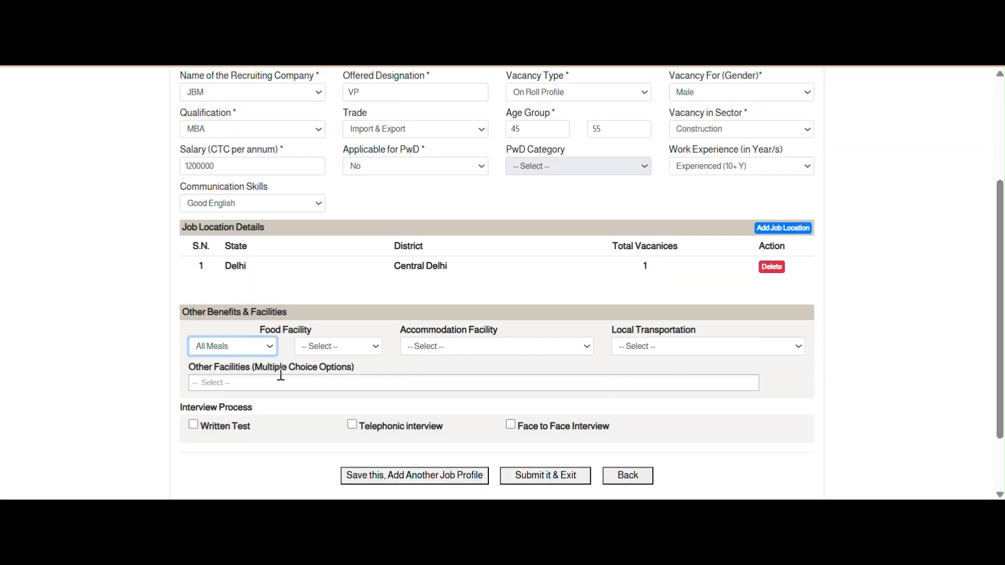
left_click(347, 354)
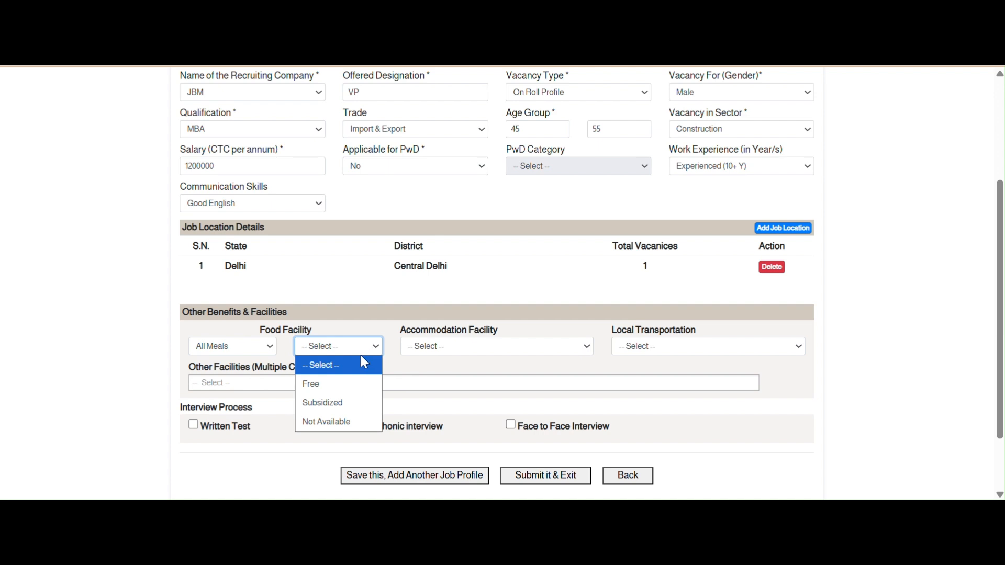
left_click(359, 407)
left_click(508, 346)
left_click(471, 383)
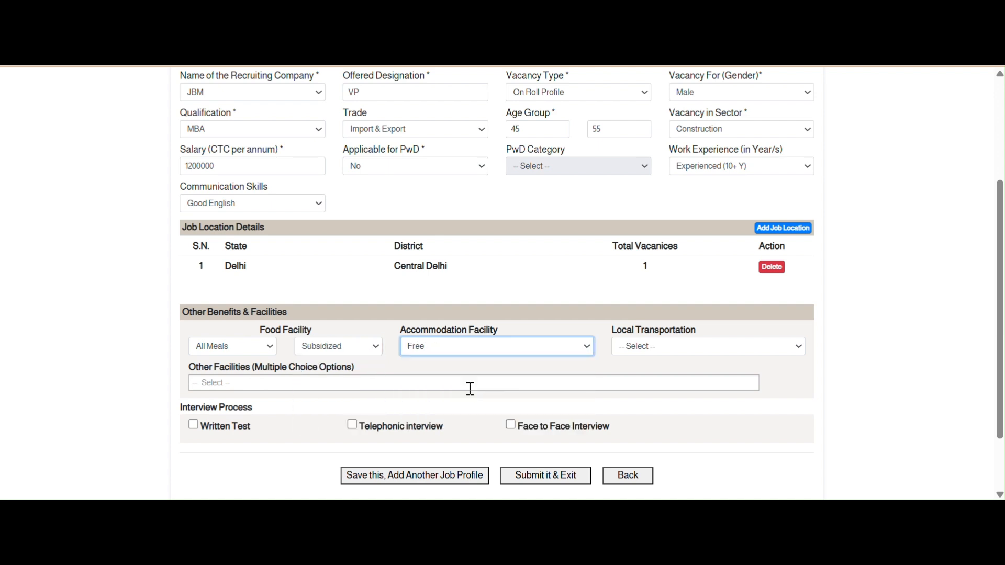
left_click(682, 347)
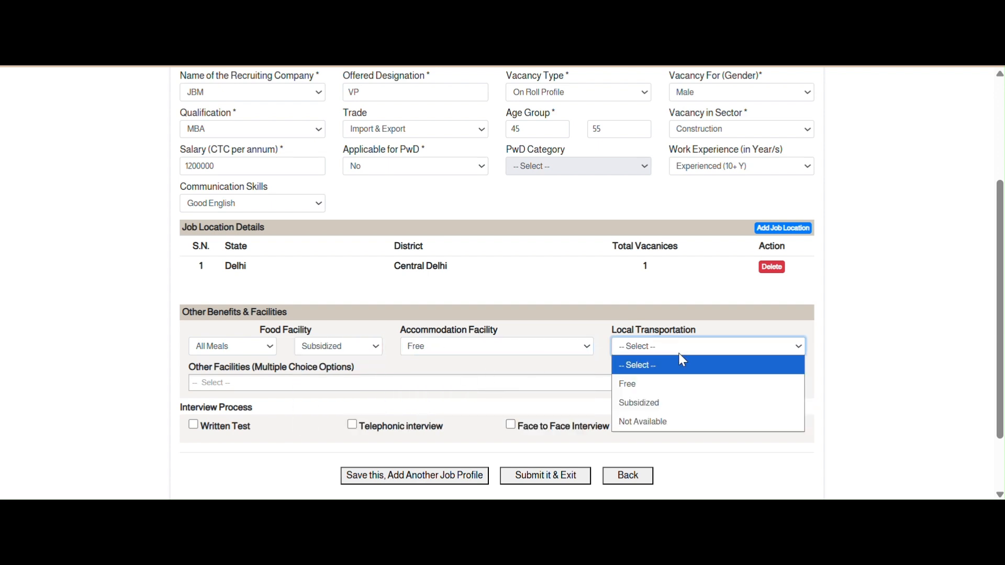
left_click(668, 408)
- Add ESIC, Group Insurance, Incentive and Personal Insurance, tick Telephonic and Face to Face, then Submit it & Exit
left_click(215, 385)
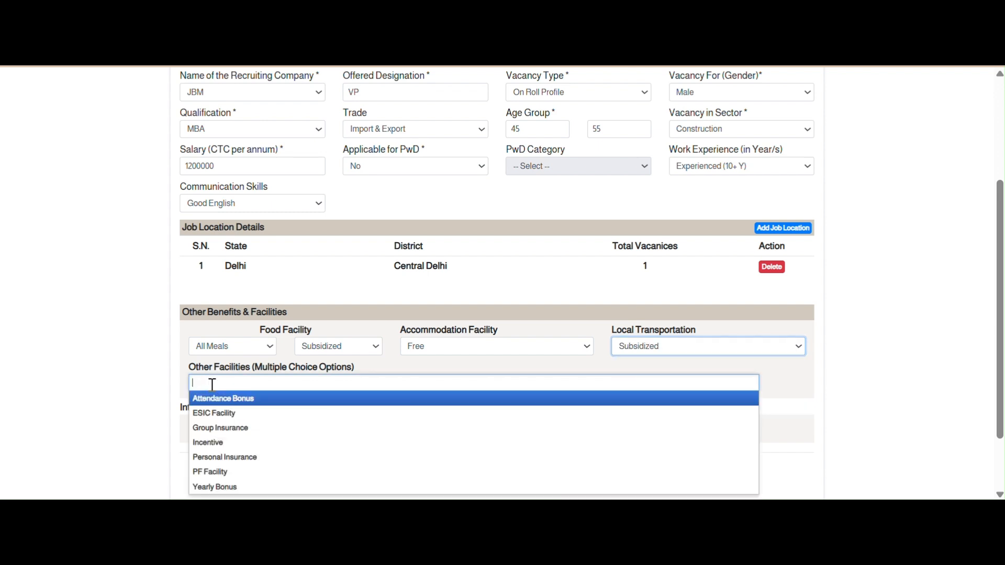
left_click(215, 414)
left_click(295, 387)
left_click(246, 429)
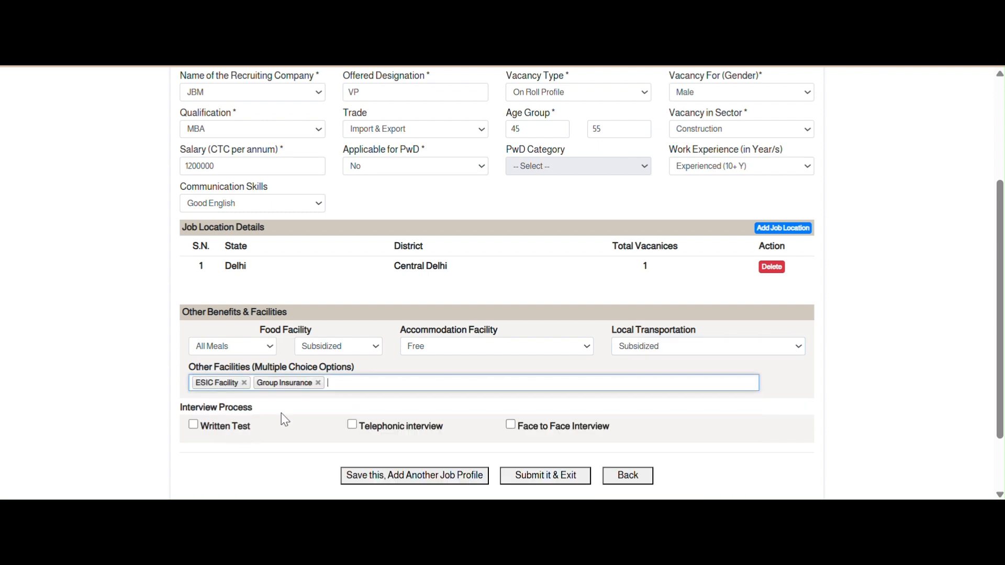
left_click(384, 381)
left_click(225, 443)
left_click(412, 382)
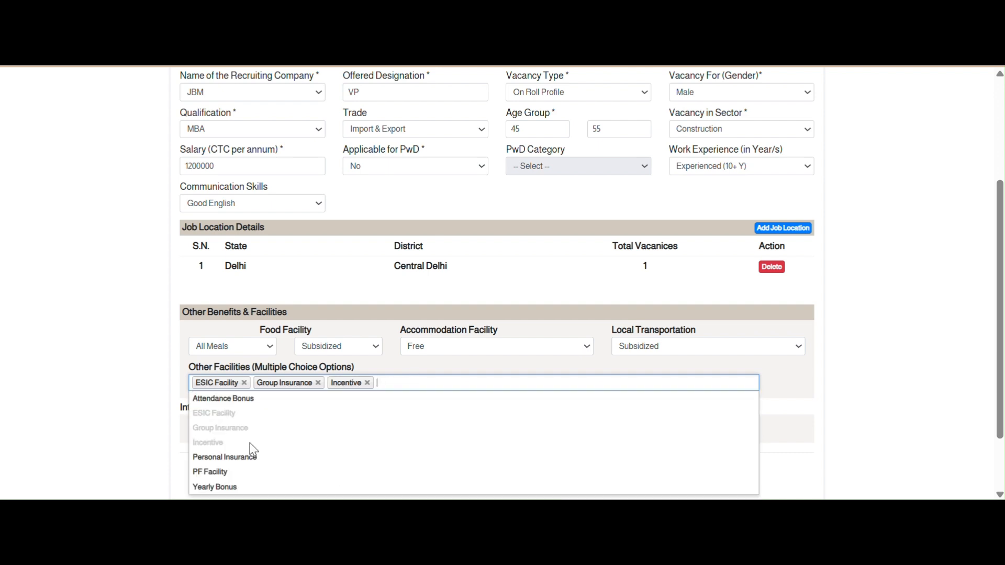
left_click(252, 457)
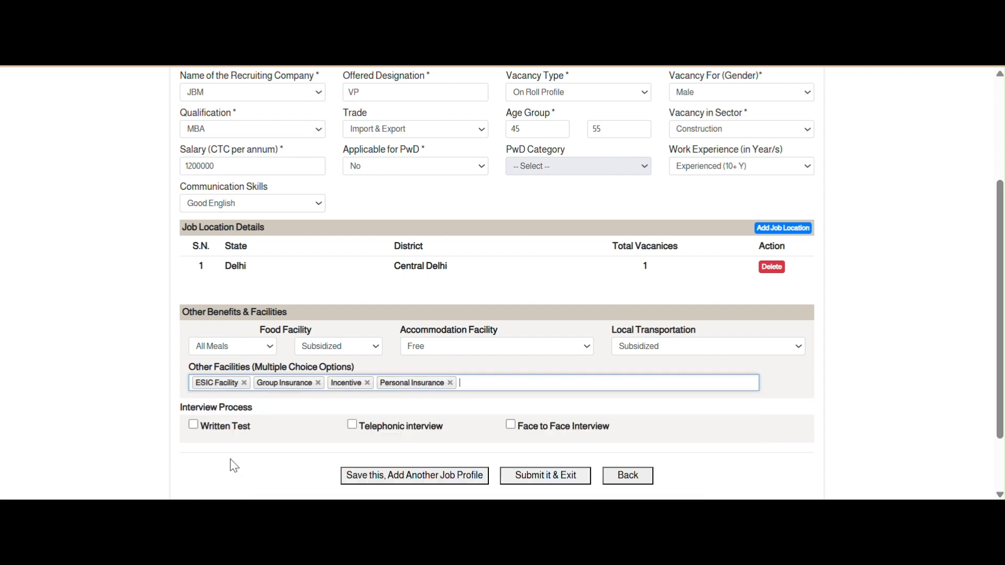
left_click(353, 423)
left_click(511, 425)
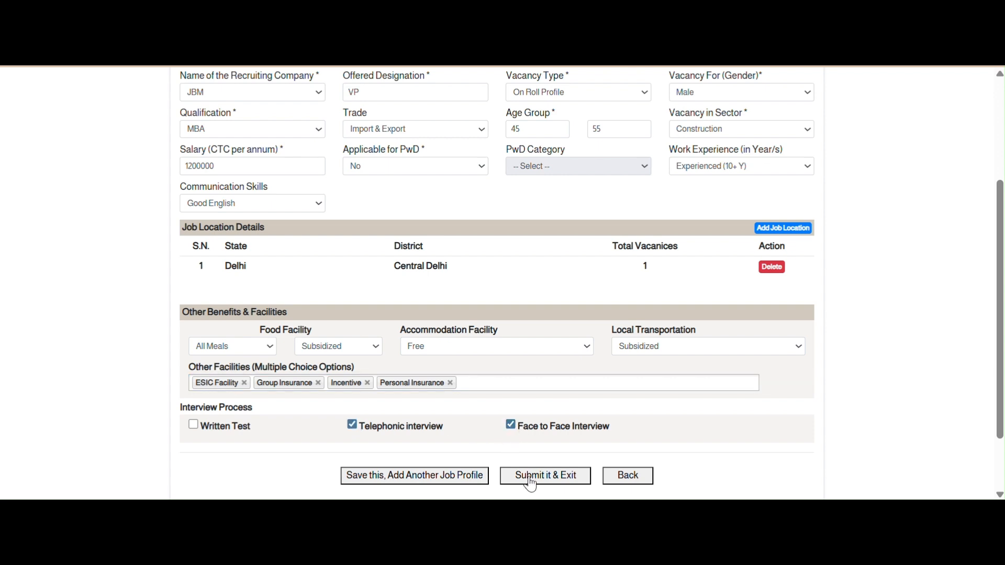
left_click(546, 475)
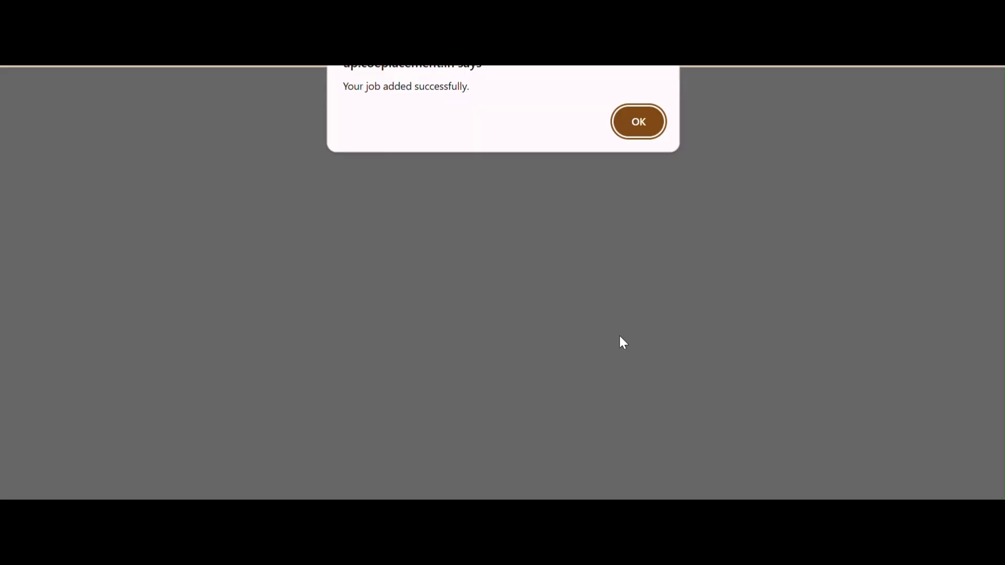
- Acknowledge 'Your job added successfully.' to land on the Job List showing three jobs
left_click(639, 124)
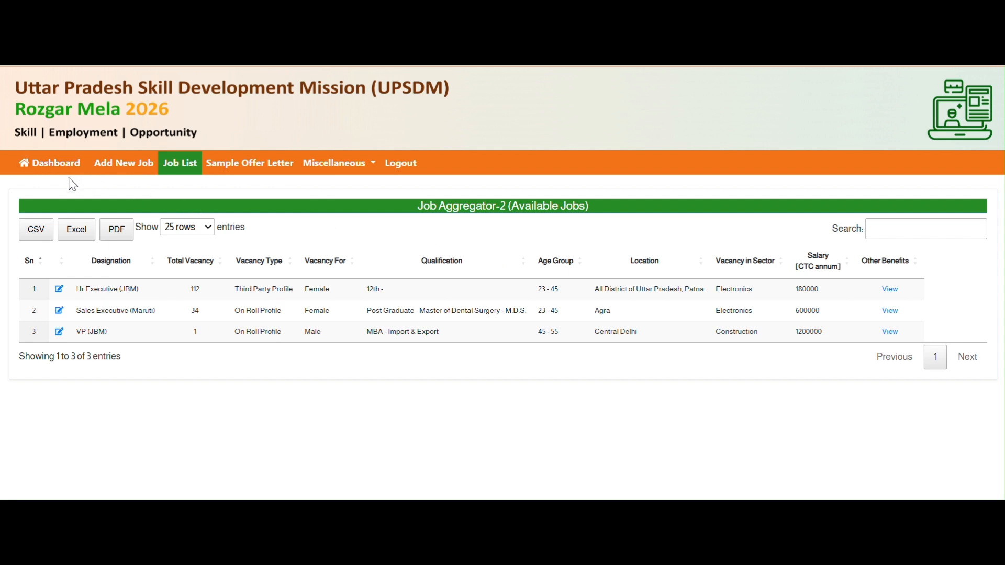
- From the Dashboard, open Total Job Posted, review the JBM and Maruti rows, and return to the Dashboard
left_click(56, 170)
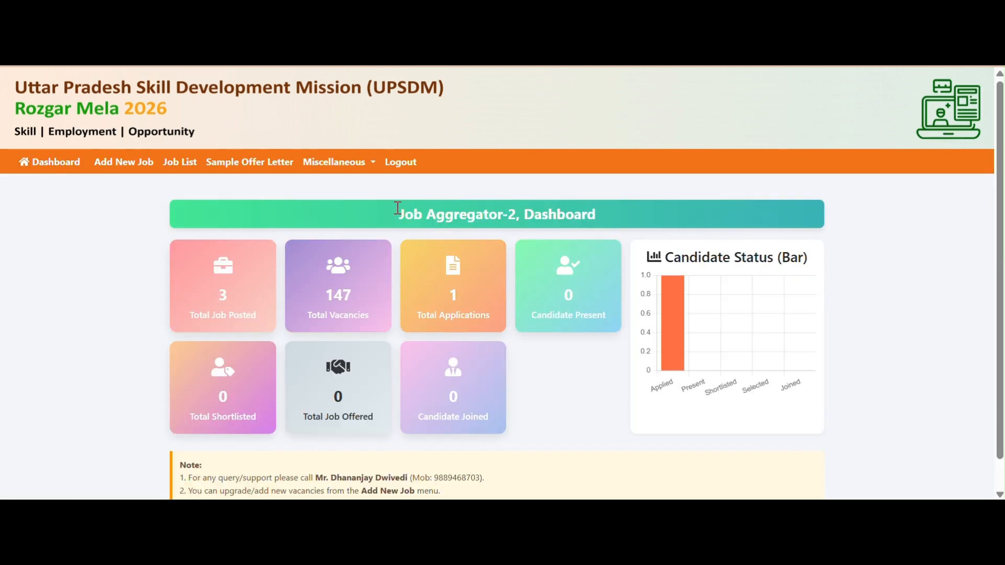
left_click_drag(397, 210, 534, 214)
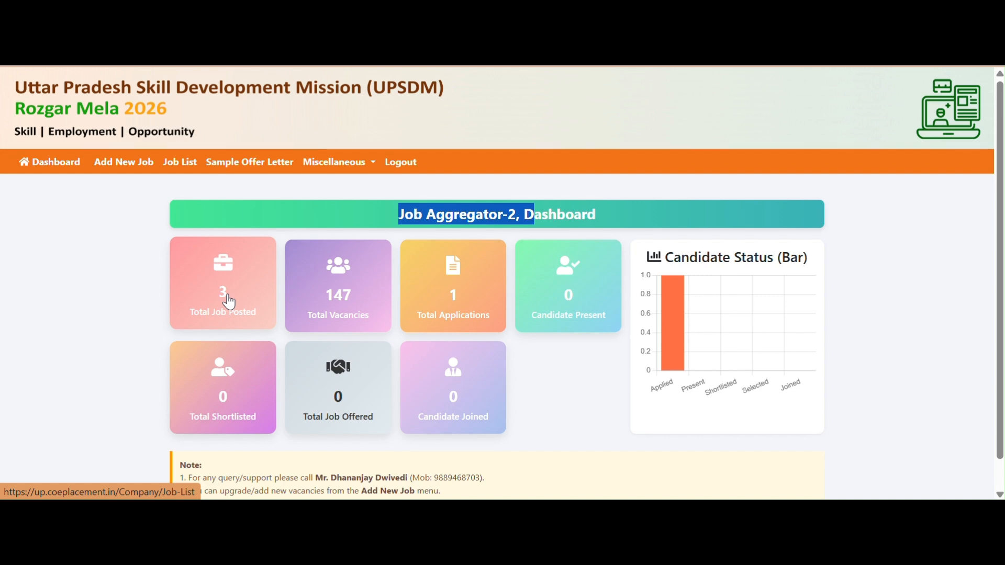
left_click(228, 295)
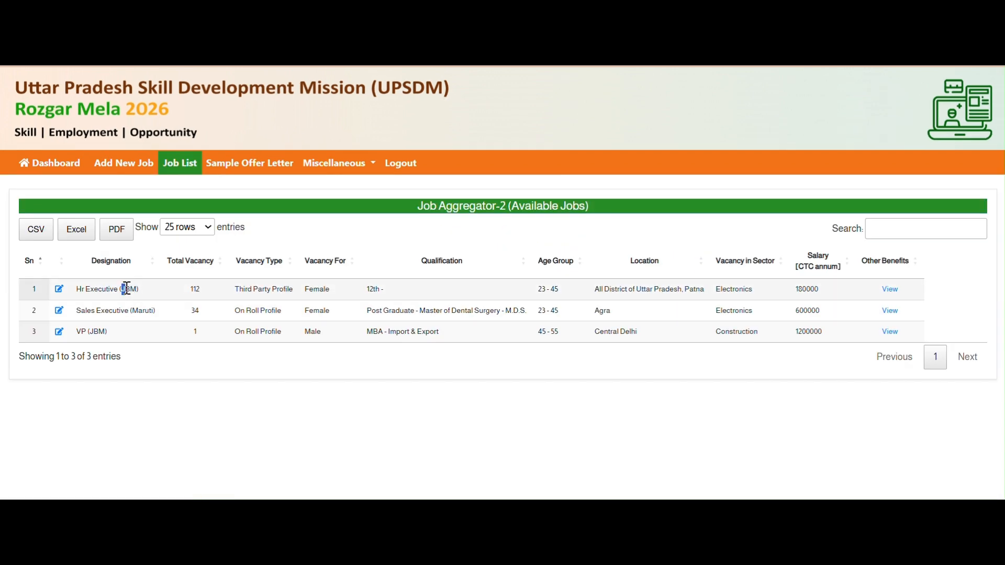
mouse_move(127, 289)
left_mouse_down()
mouse_move(146, 312)
mouse_move(93, 311)
mouse_move(121, 311)
mouse_move(132, 291)
left_mouse_up()
left_click_drag(77, 333, 95, 333)
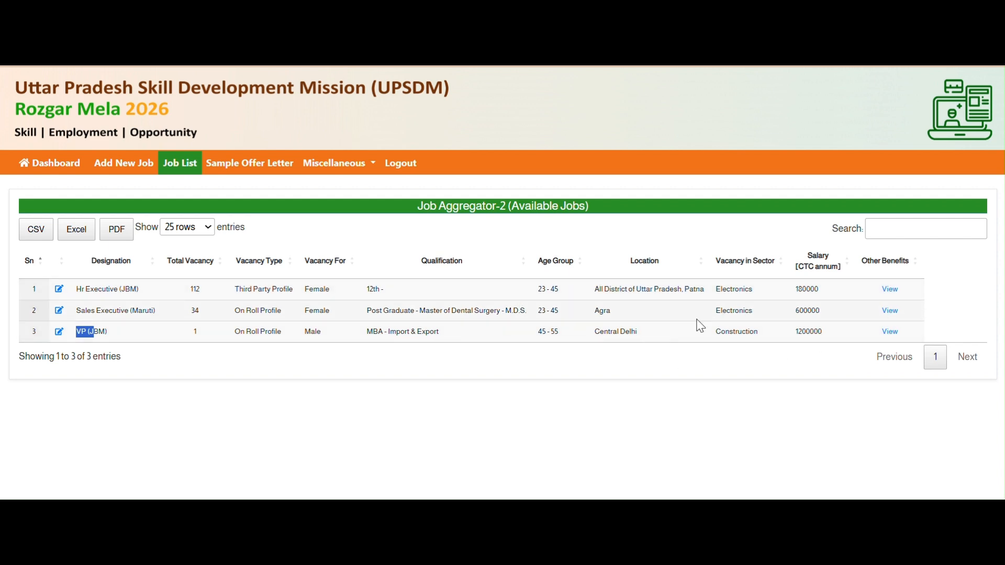
left_click(62, 165)
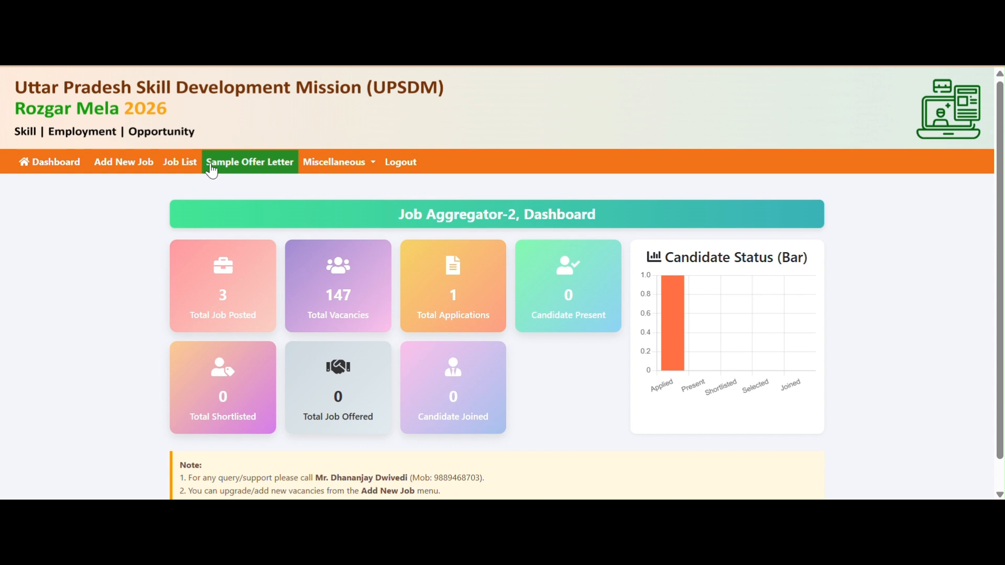
left_click(287, 167)
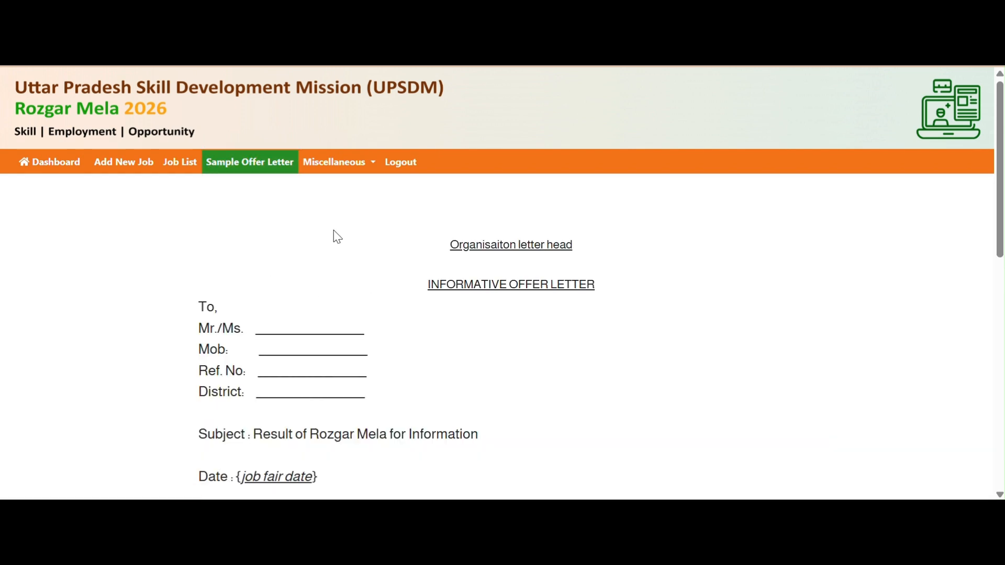
left_click_drag(449, 250, 615, 252)
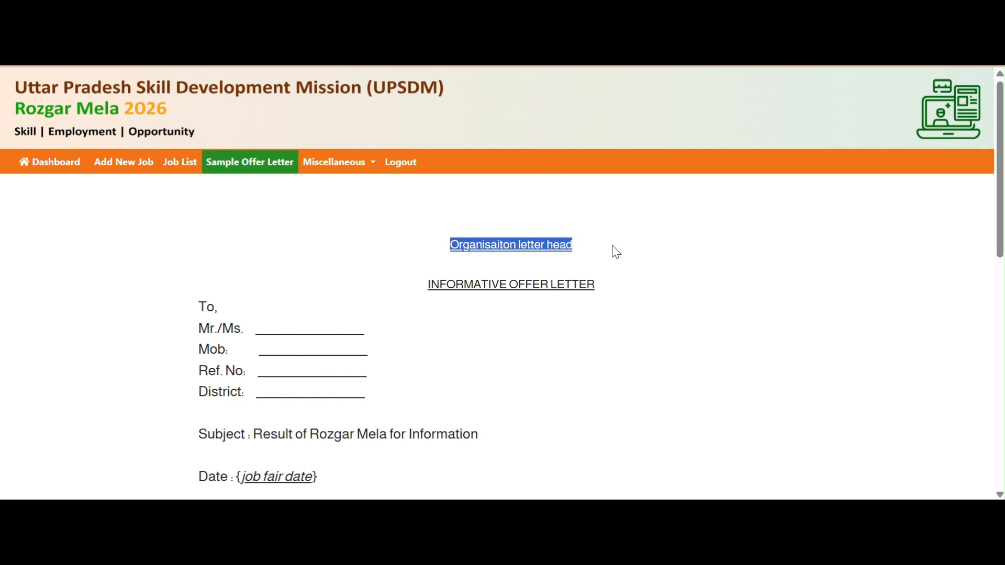
left_click(430, 287)
left_click_drag(429, 286, 447, 435)
scroll(447, 432, "down", 5)
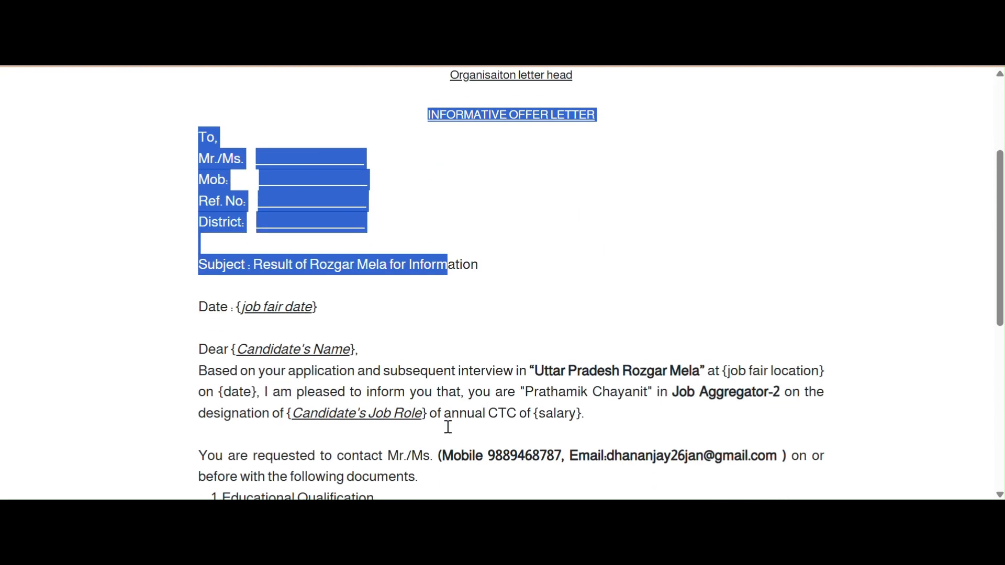
left_click_drag(526, 314, 650, 314)
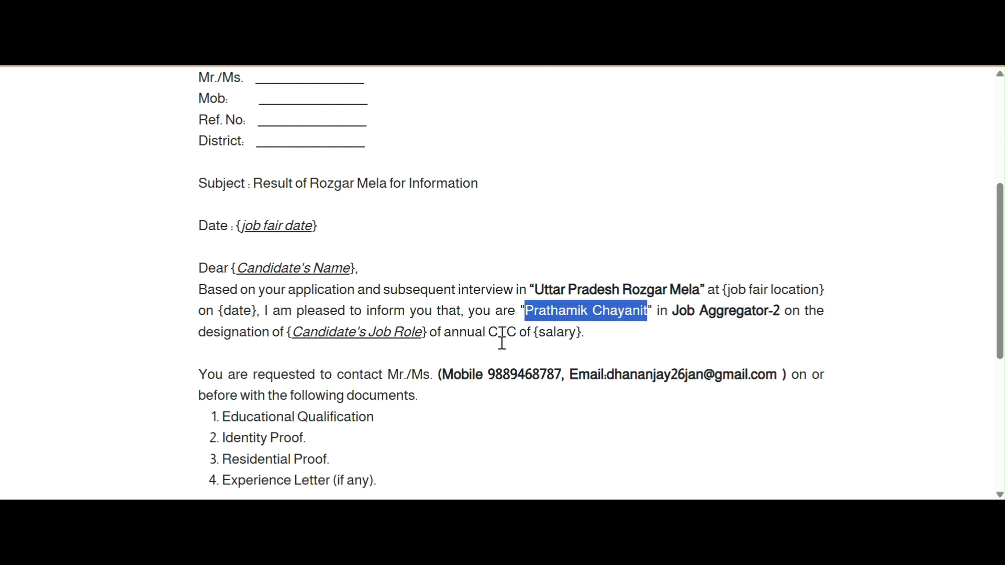
scroll(501, 346, "down", 2)
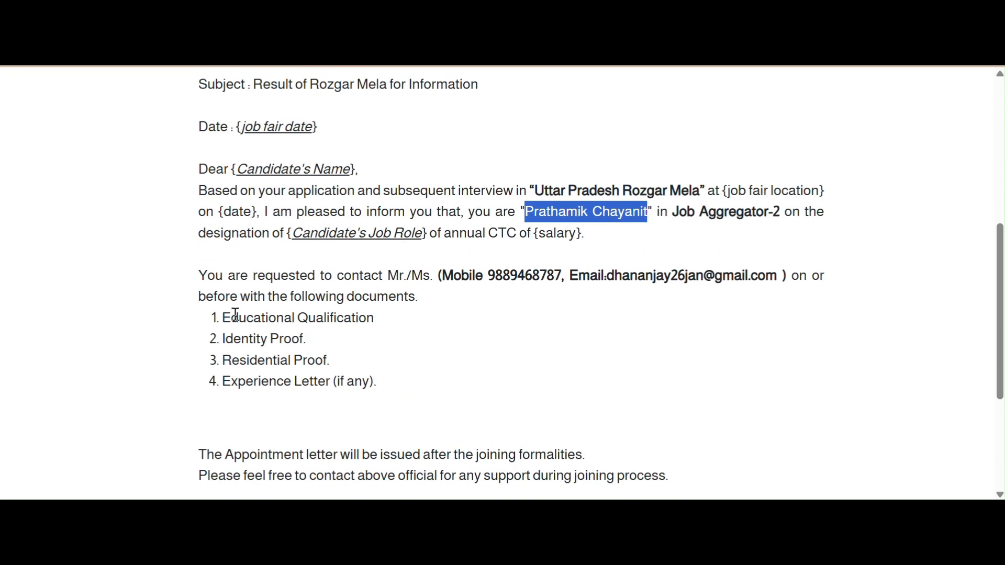
left_click_drag(221, 319, 375, 377)
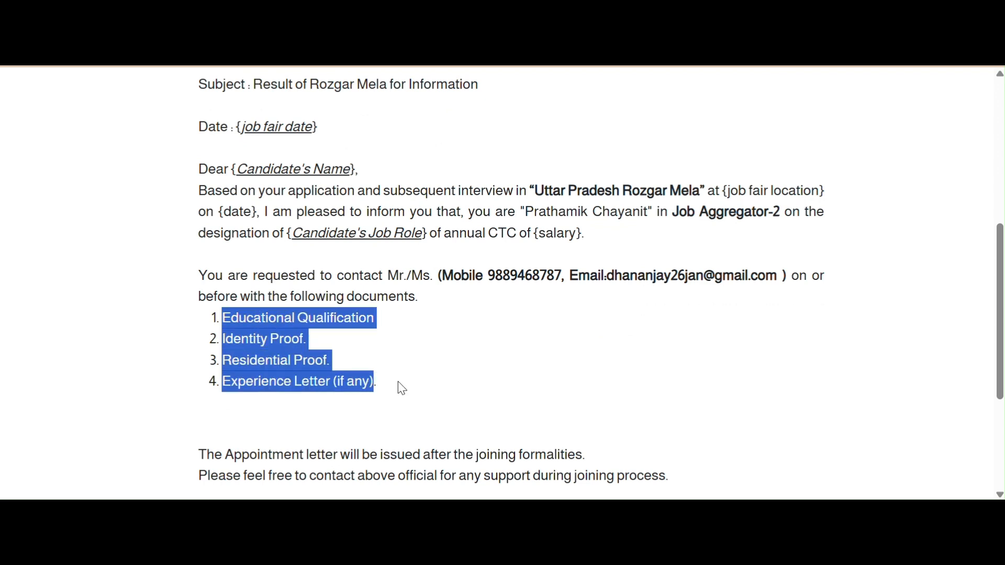
scroll(402, 389, "down", 1)
scroll(402, 389, "down", 1)
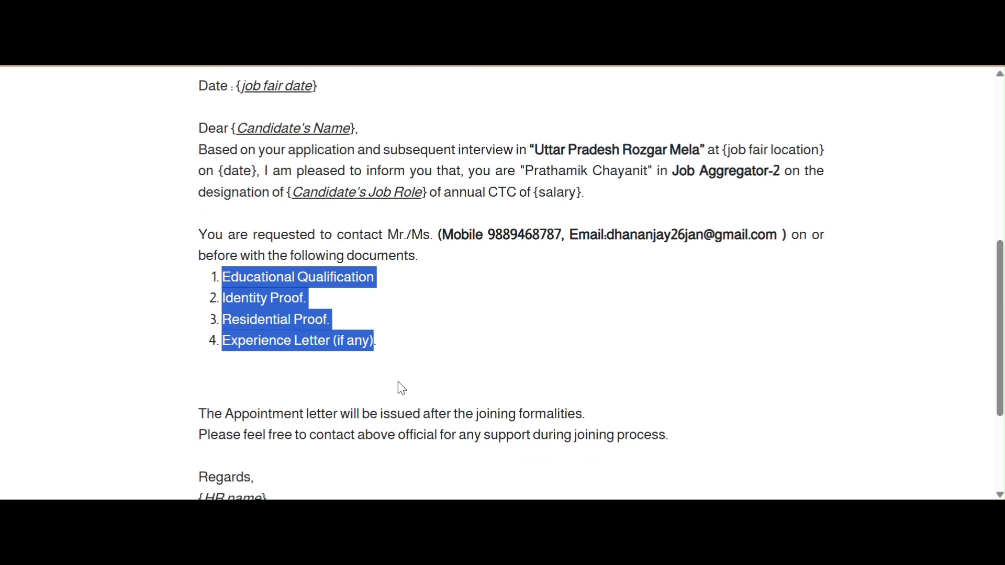
scroll(402, 389, "down", 1)
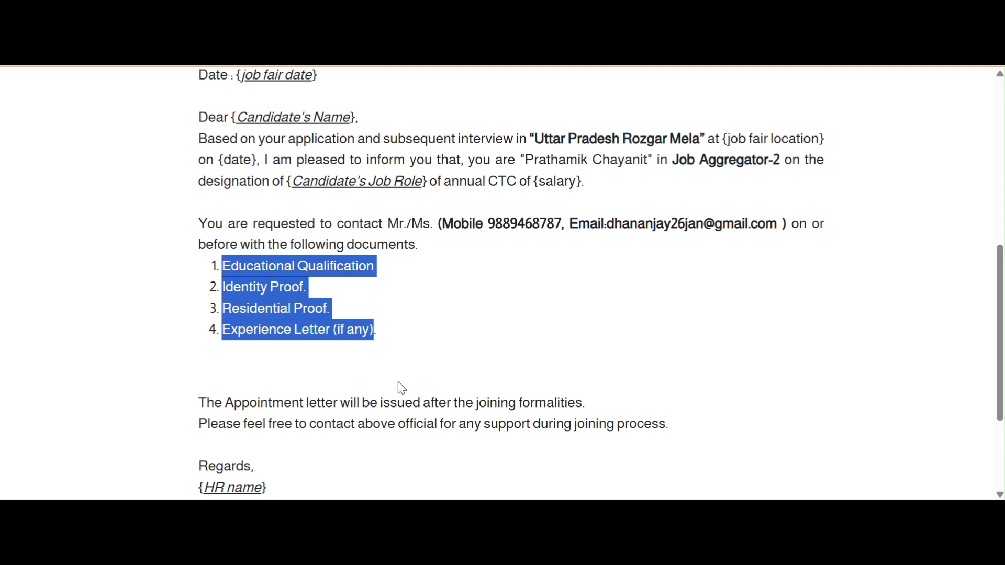
scroll(402, 388, "down", 2)
scroll(399, 385, "up", 2)
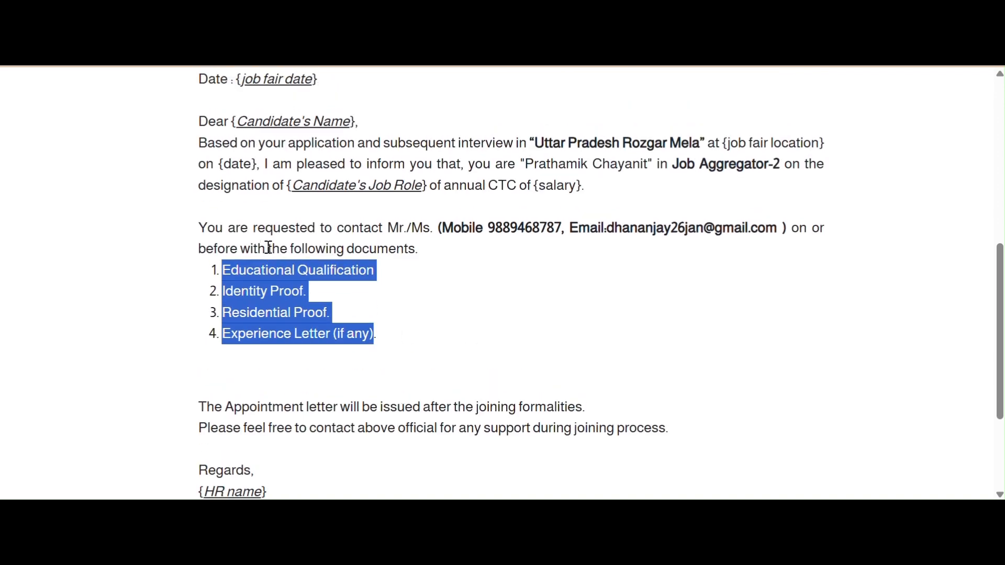
scroll(310, 297, "down", 4)
scroll(510, 238, "up", 2)
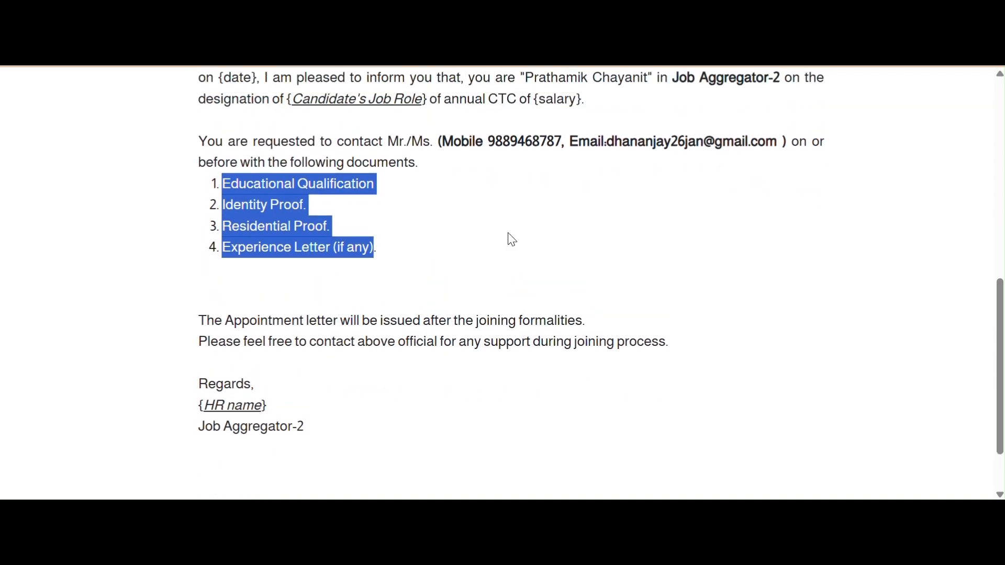
left_click_drag(500, 139, 547, 141)
left_click_drag(614, 141, 751, 146)
scroll(754, 147, "up", 1)
scroll(754, 149, "up", 3)
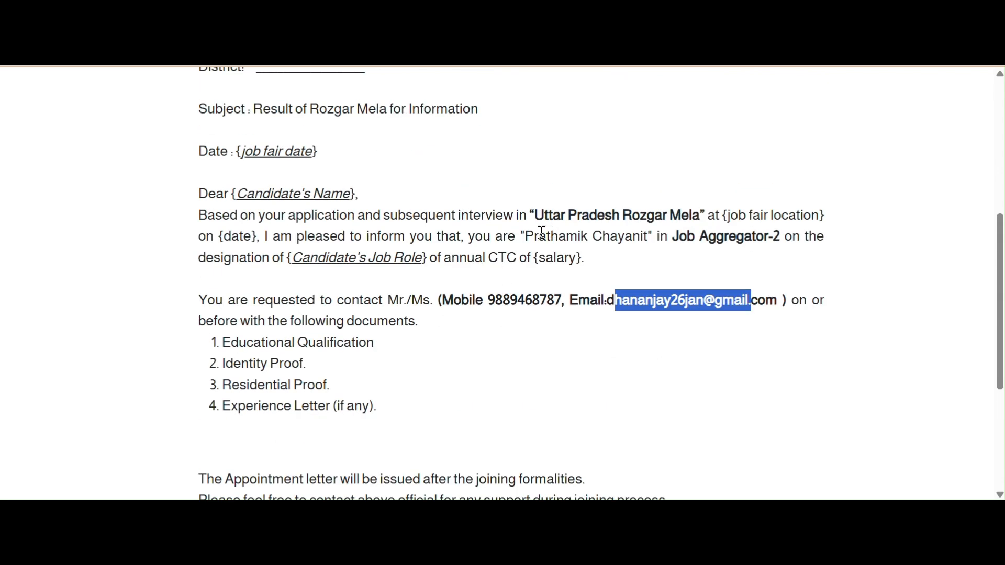
left_click_drag(534, 237, 658, 256)
scroll(658, 255, "down", 5)
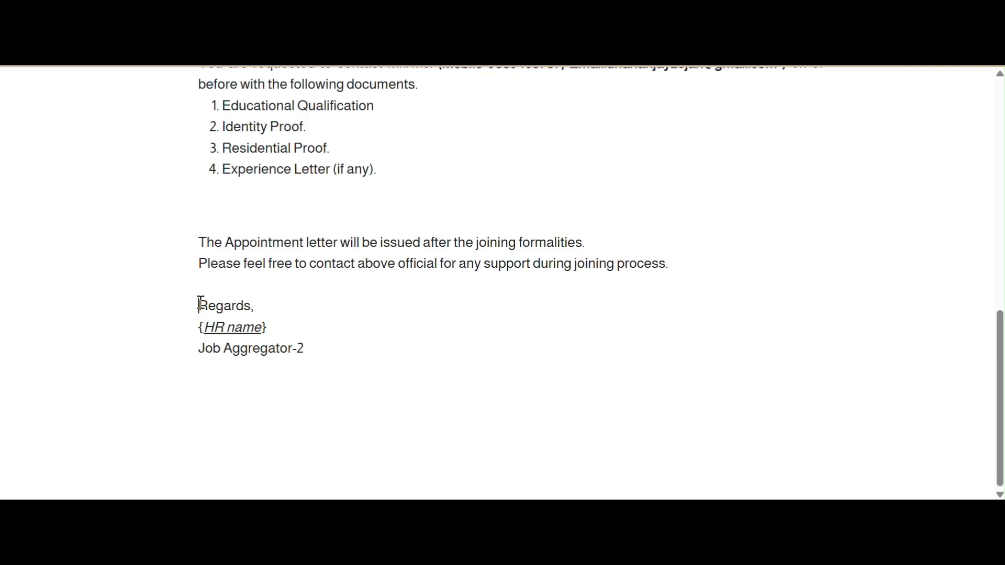
left_click_drag(199, 304, 310, 354)
scroll(313, 356, "up", 10)
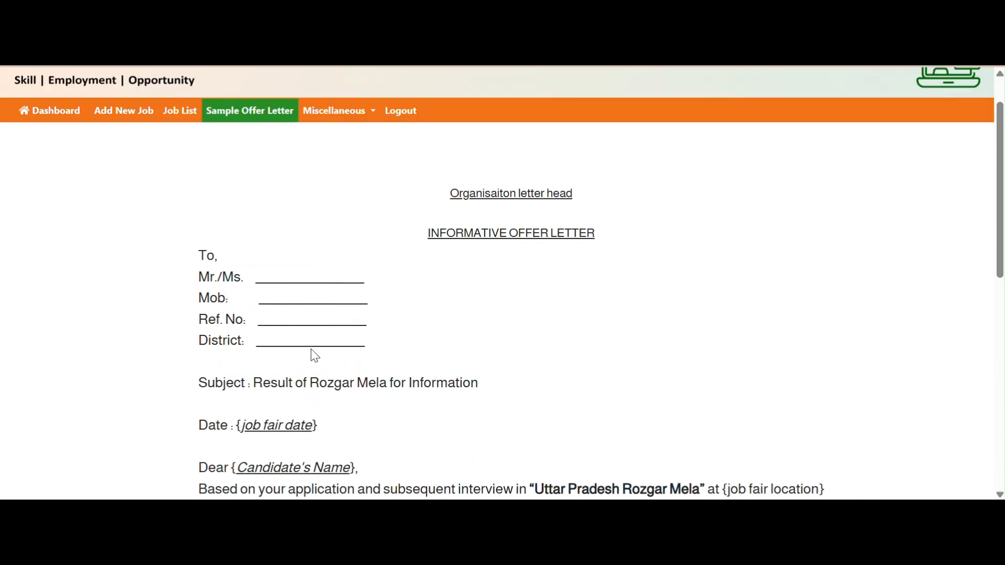
left_click(52, 118)
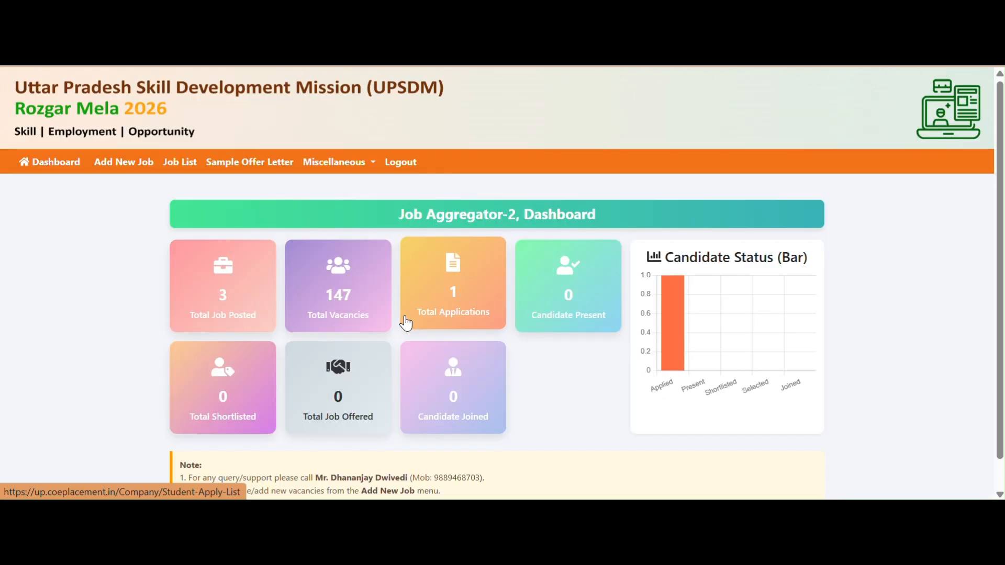